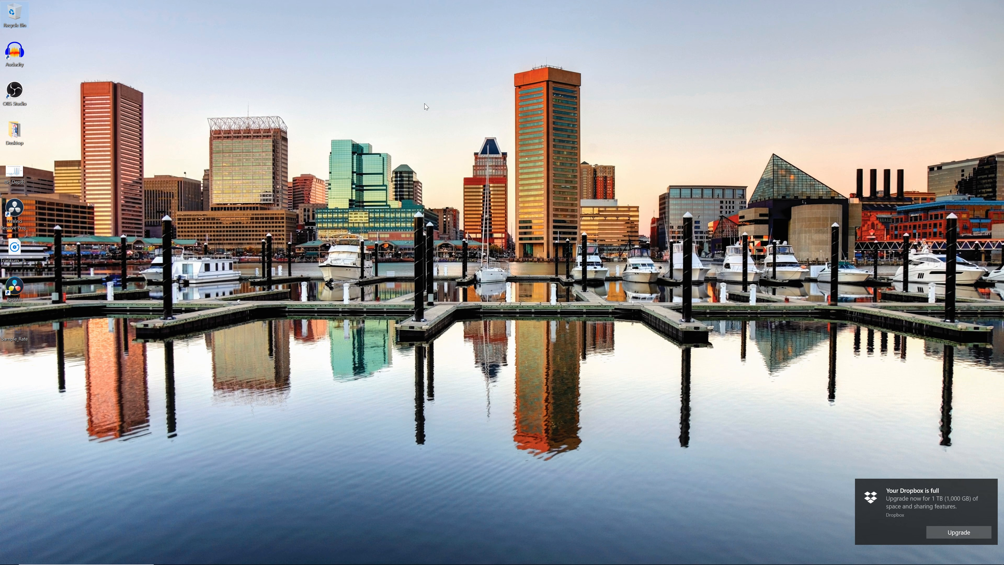
- Switch to the Chrome window showing the Audacity website
{"action": "mouse_move", "coordinate": [341, 560]}
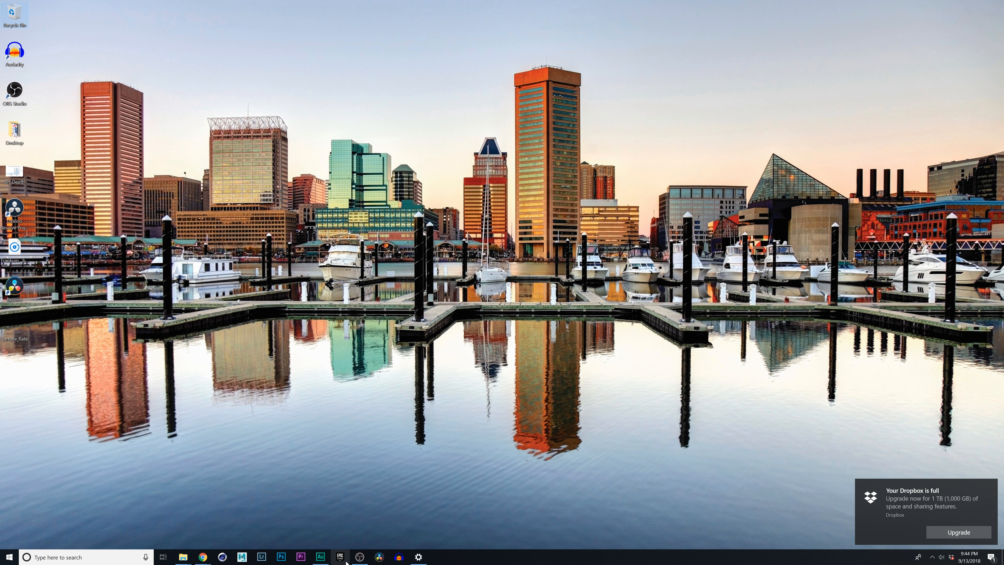
{"action": "mouse_move", "coordinate": [203, 558]}
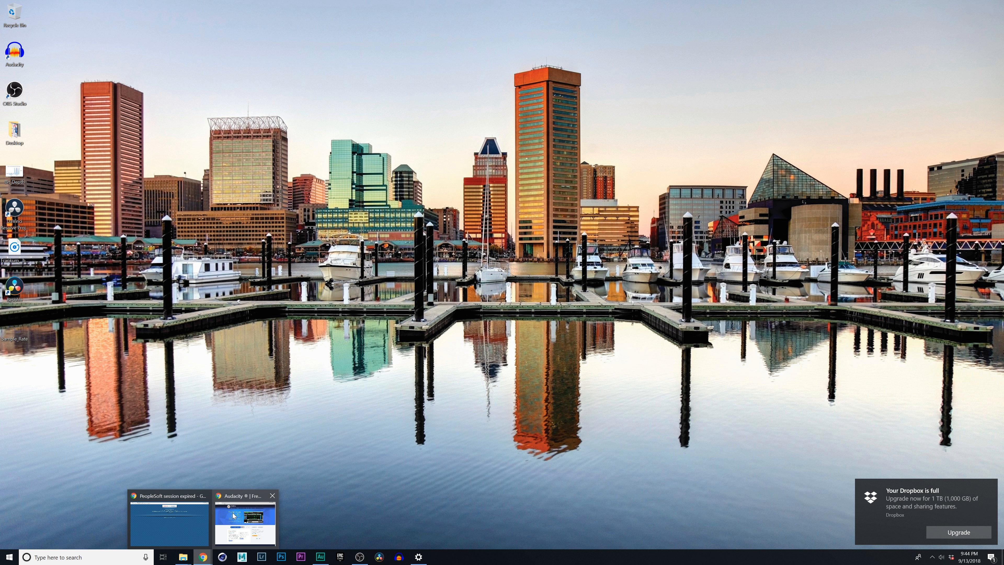
{"action": "left_click", "coordinate": [223, 532]}
{"action": "double_click", "coordinate": [199, 51]}
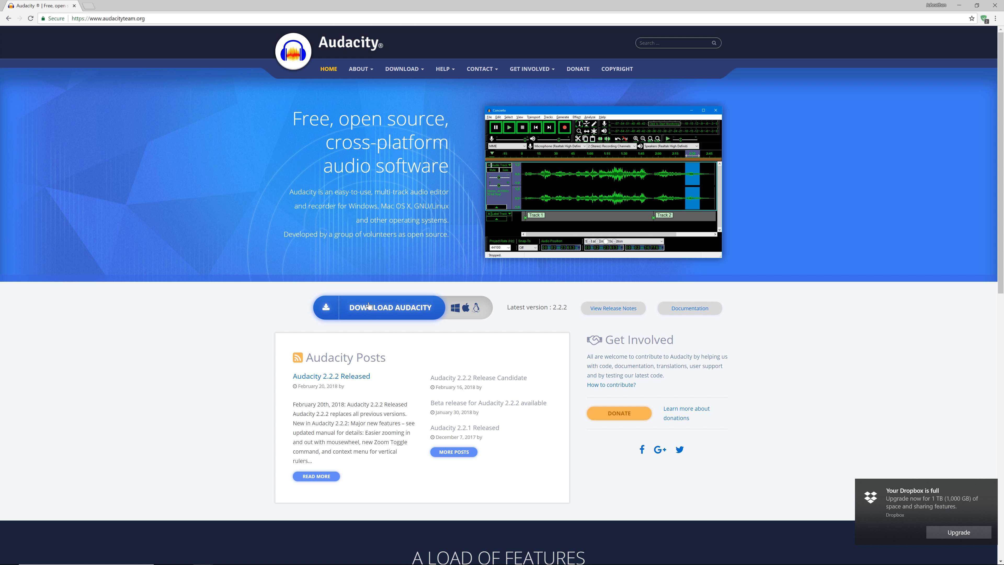
- Open the Audacity download page for Windows and review the installer links, optional downloads and system requirements
{"action": "mouse_move", "coordinate": [412, 68]}
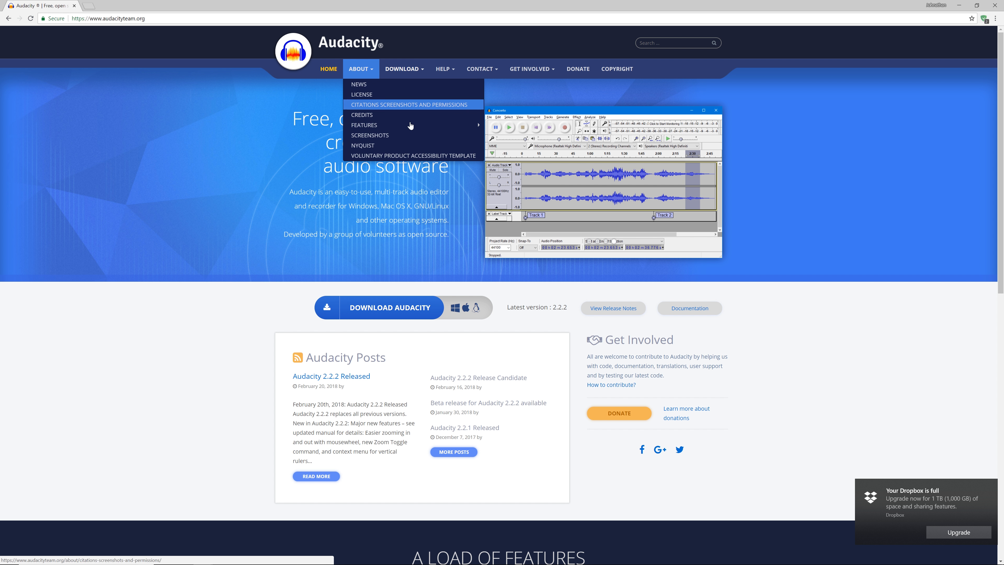
{"action": "left_click", "coordinate": [401, 95]}
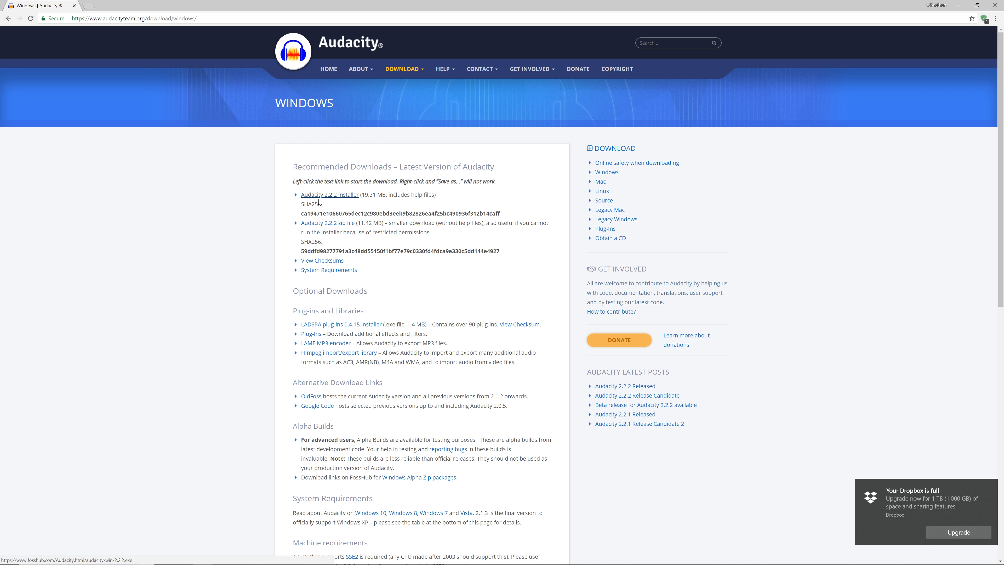
{"action": "scroll", "coordinate": [340, 237], "scroll_direction": "down", "scroll_amount": 4}
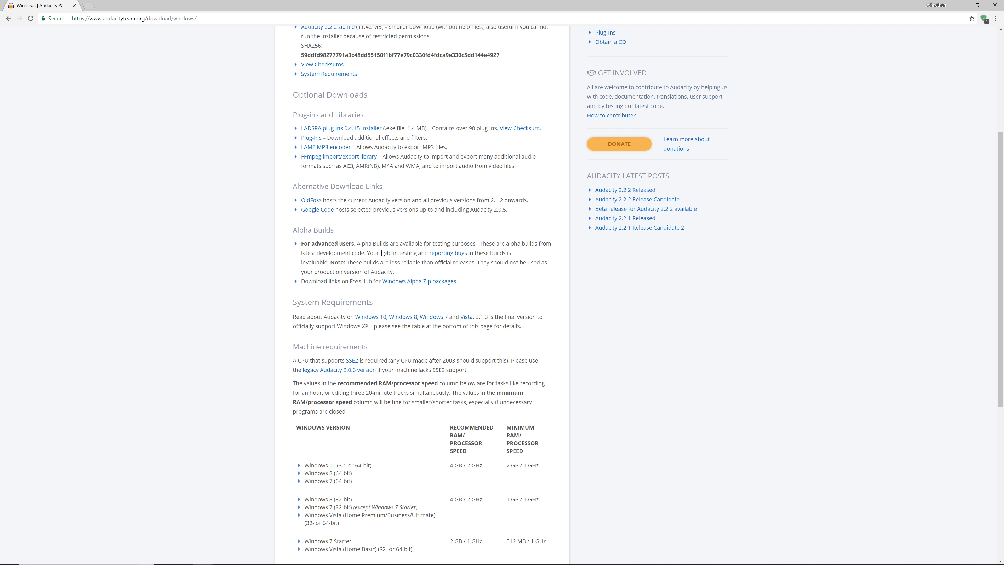
{"action": "scroll", "coordinate": [339, 337], "scroll_direction": "down", "scroll_amount": 5}
{"action": "scroll", "coordinate": [395, 237], "scroll_direction": "up", "scroll_amount": 15}
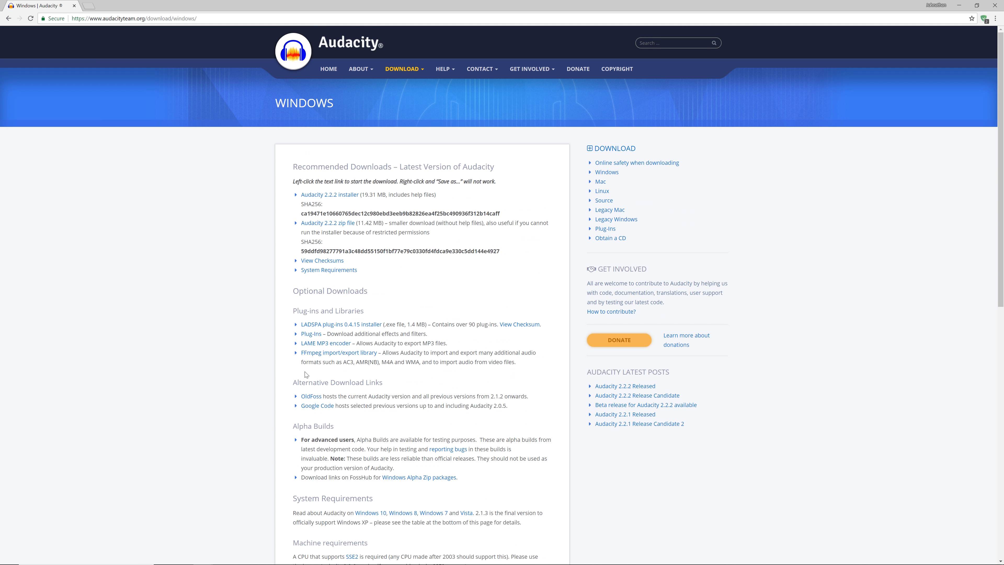
- Return to the Audacity website's home page and minimize the browser to get back to the desktop
{"action": "mouse_move", "coordinate": [465, 64]}
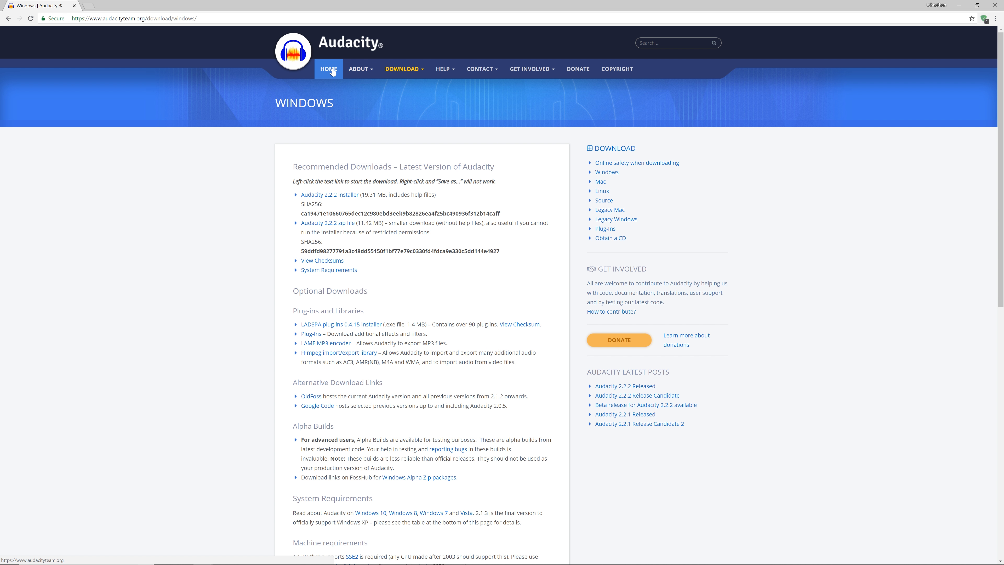
{"action": "mouse_move", "coordinate": [362, 74]}
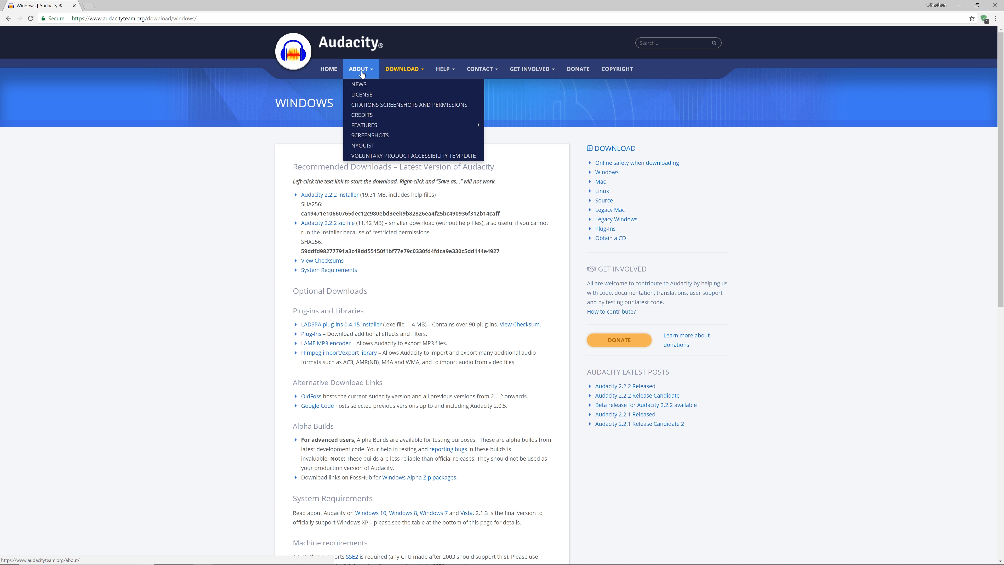
{"action": "left_click", "coordinate": [328, 70]}
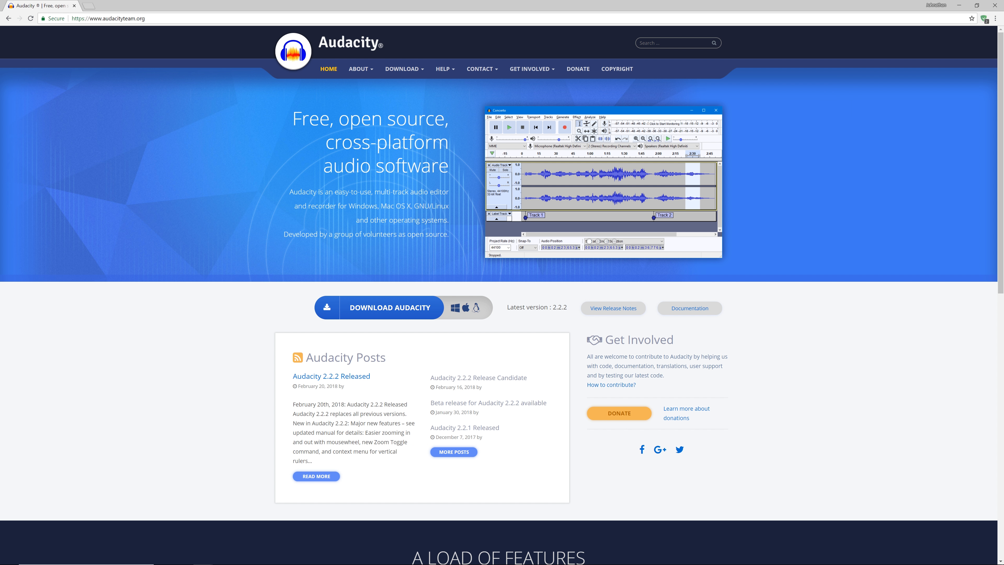
{"action": "left_click", "coordinate": [954, 5]}
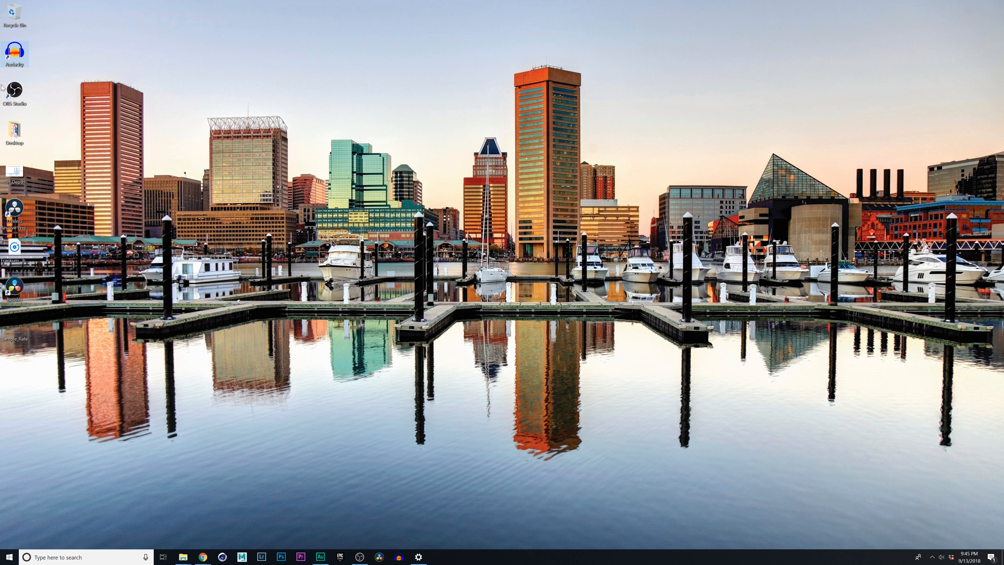
- Launch Audacity and dismiss the welcome message, choosing not to show it again at start up
{"action": "double_click", "coordinate": [14, 53]}
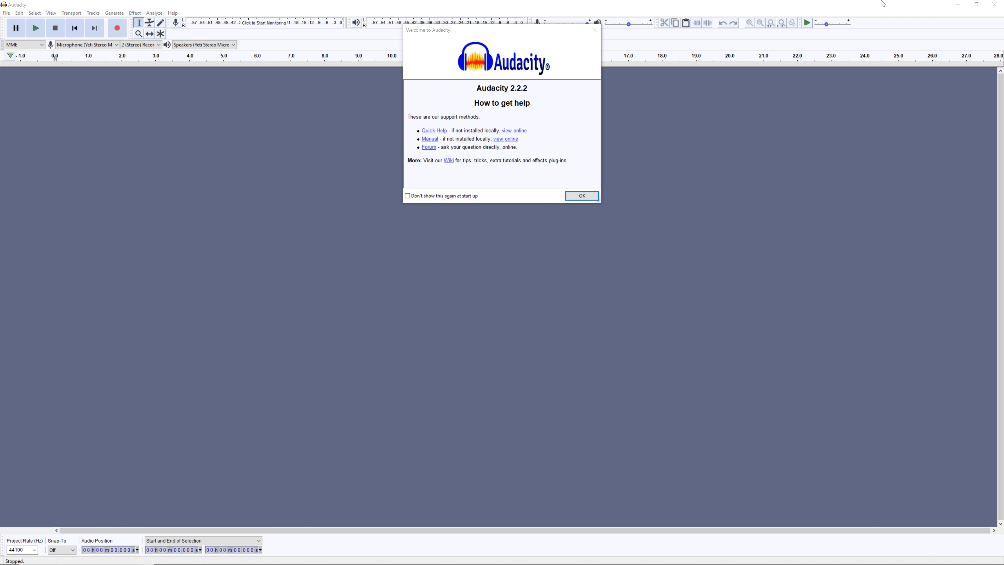
{"action": "left_click_drag", "start_coordinate": [463, 30], "coordinate": [371, 157]}
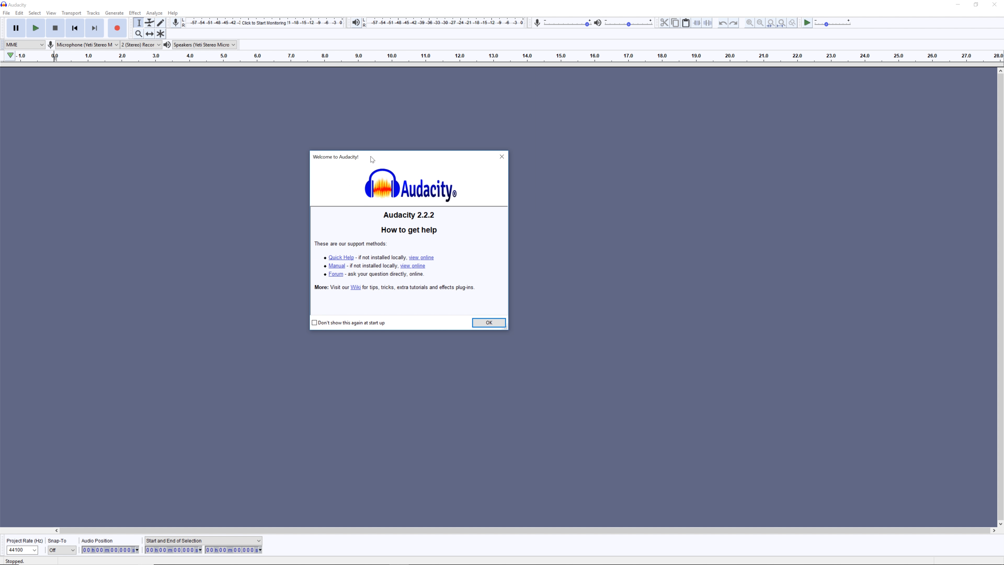
{"action": "left_click", "coordinate": [314, 323]}
{"action": "left_click", "coordinate": [485, 323]}
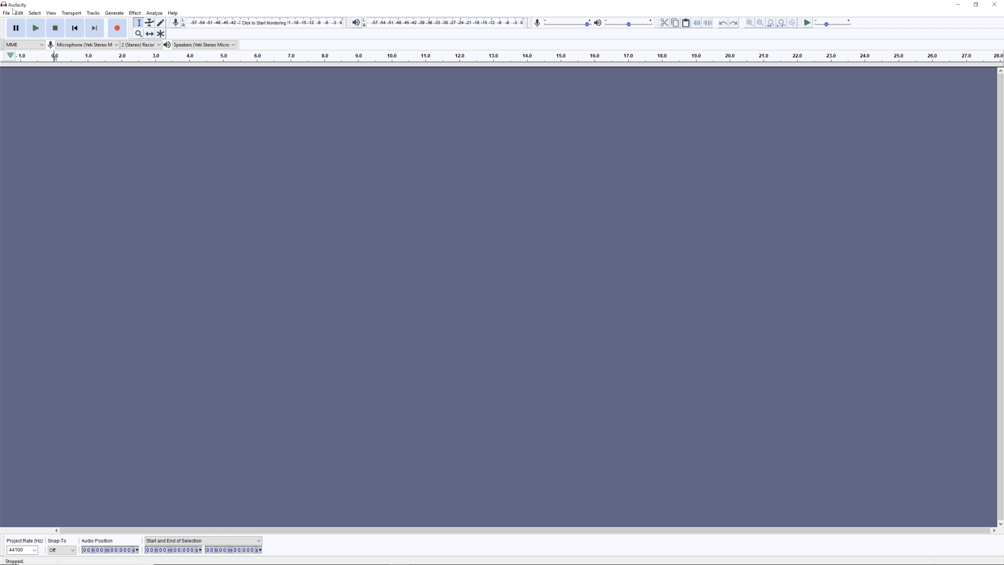
{"action": "left_click", "coordinate": [5, 13]}
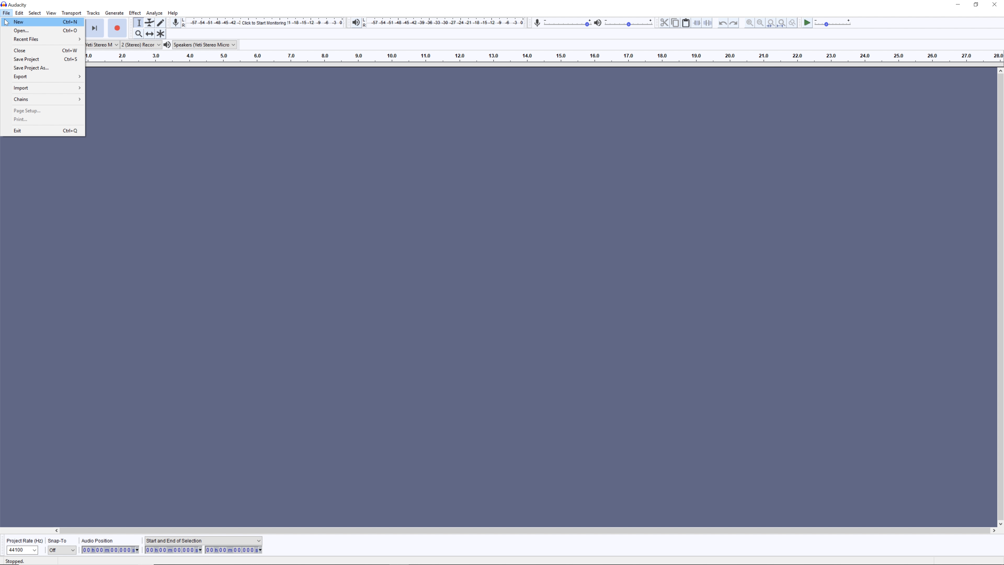
{"action": "mouse_move", "coordinate": [33, 90]}
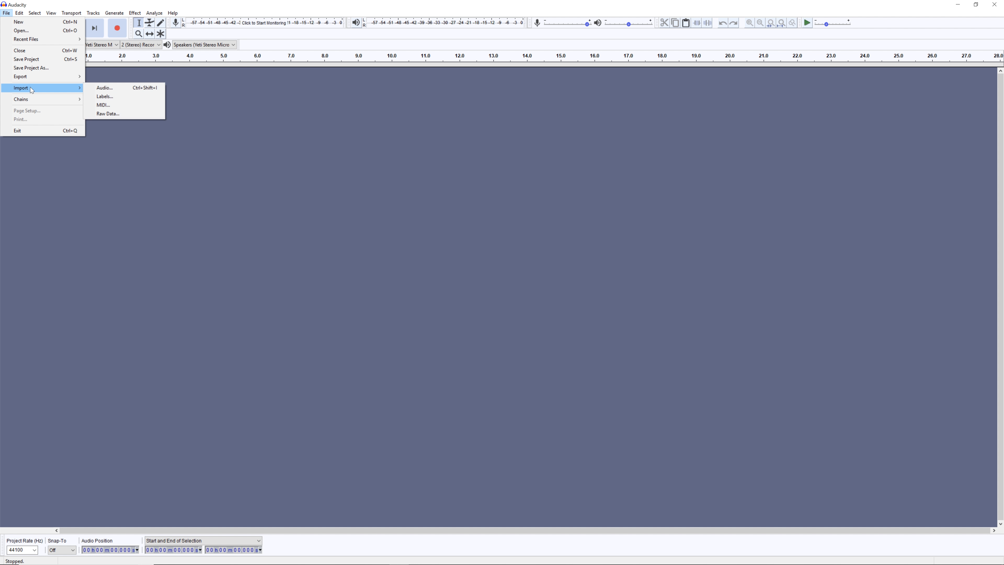
{"action": "left_click", "coordinate": [104, 87]}
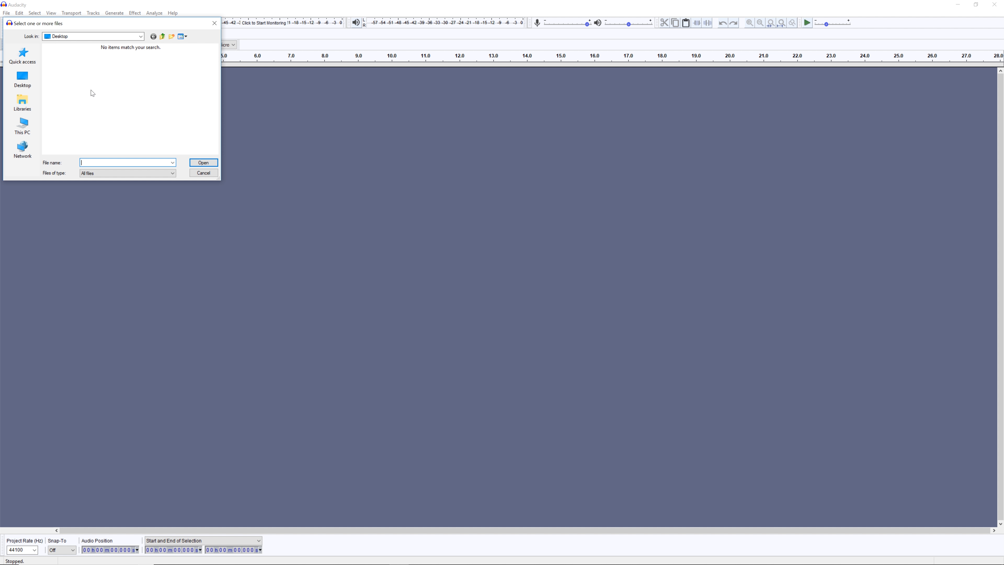
{"action": "left_click", "coordinate": [214, 23]}
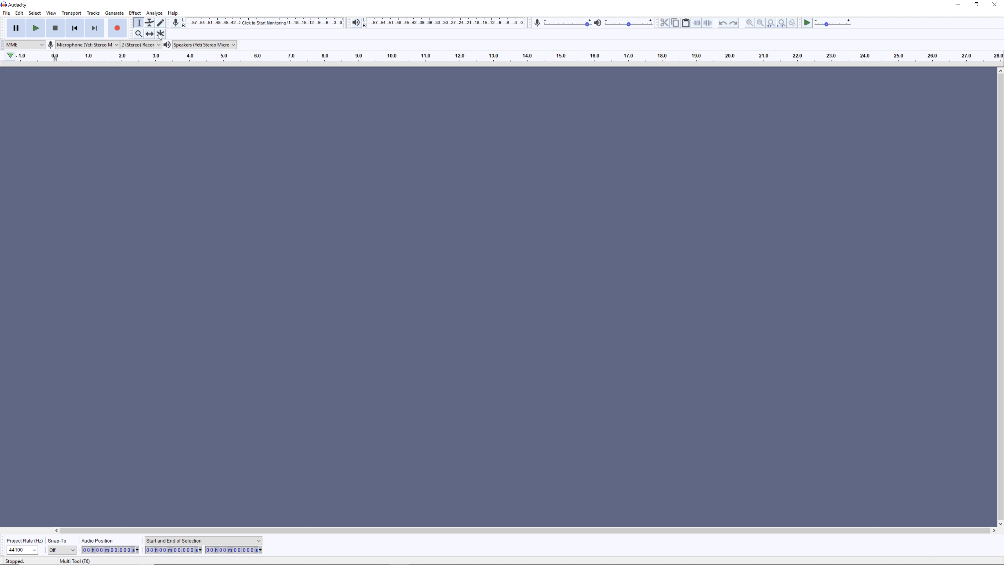
- Open the Frankum__base-hip-hop-background audio file from the Desktop as a new track
{"action": "left_click", "coordinate": [7, 13]}
{"action": "left_click", "coordinate": [19, 29]}
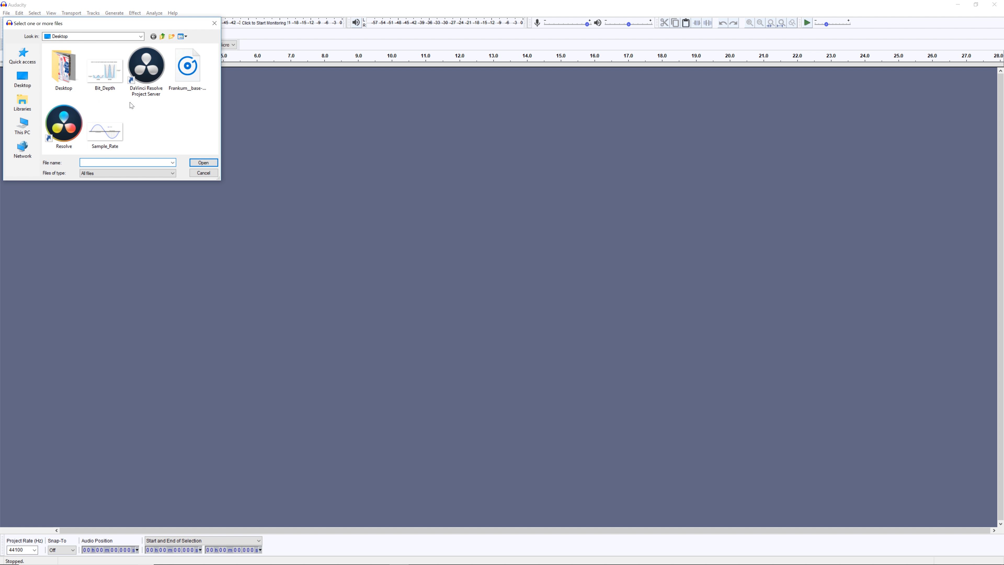
{"action": "left_click", "coordinate": [186, 70]}
{"action": "left_click", "coordinate": [208, 163]}
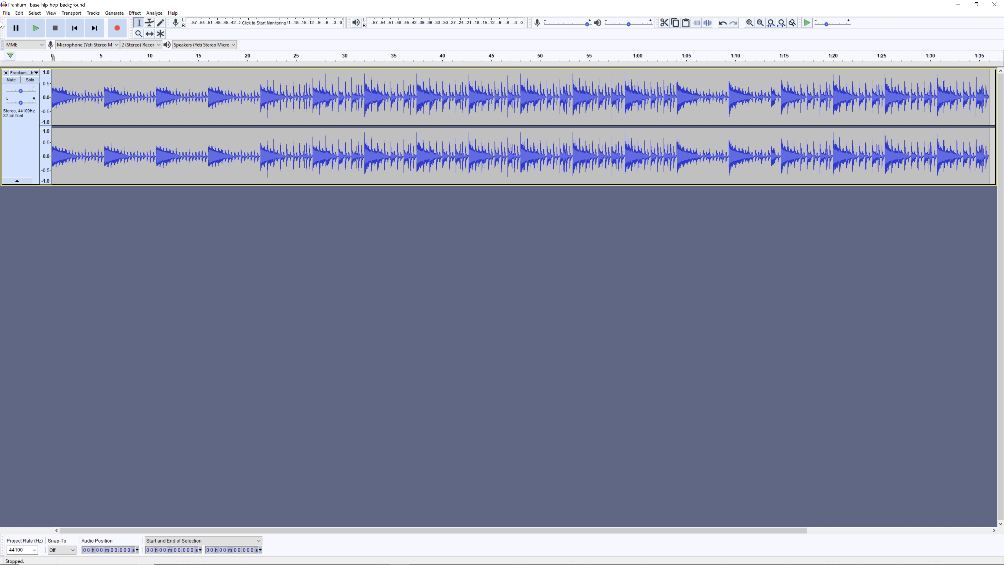
{"action": "left_click", "coordinate": [7, 13]}
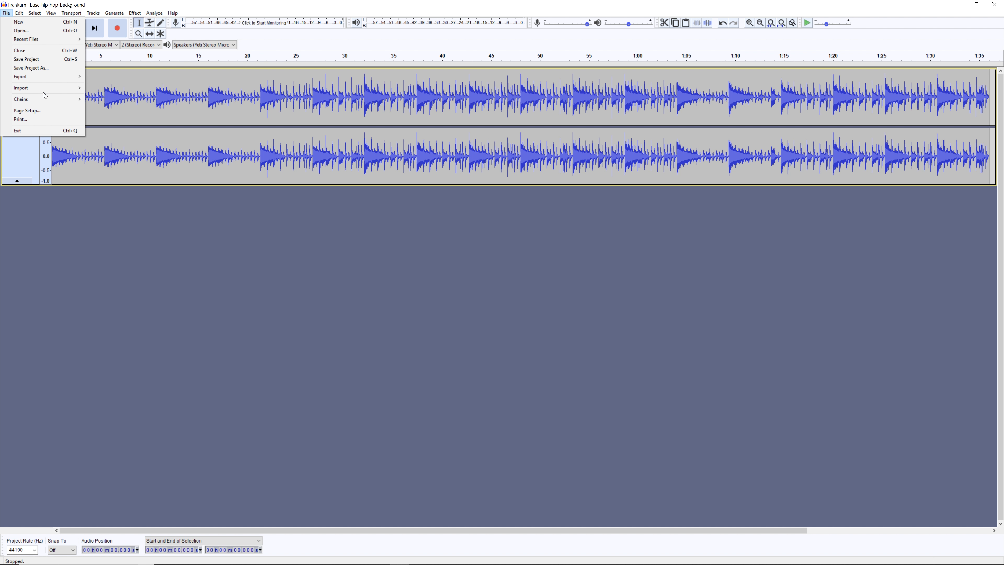
{"action": "mouse_move", "coordinate": [51, 88]}
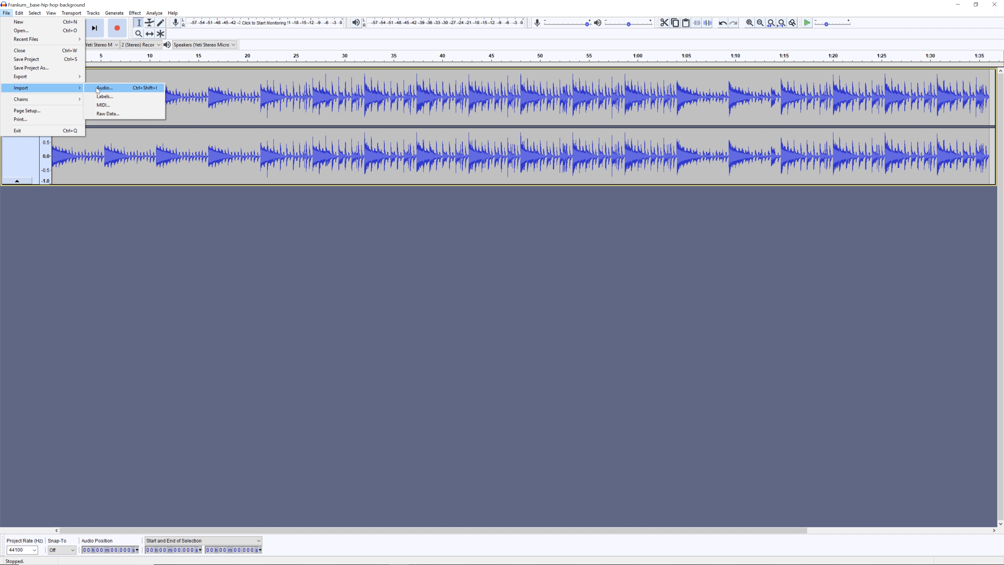
{"action": "left_click", "coordinate": [127, 371]}
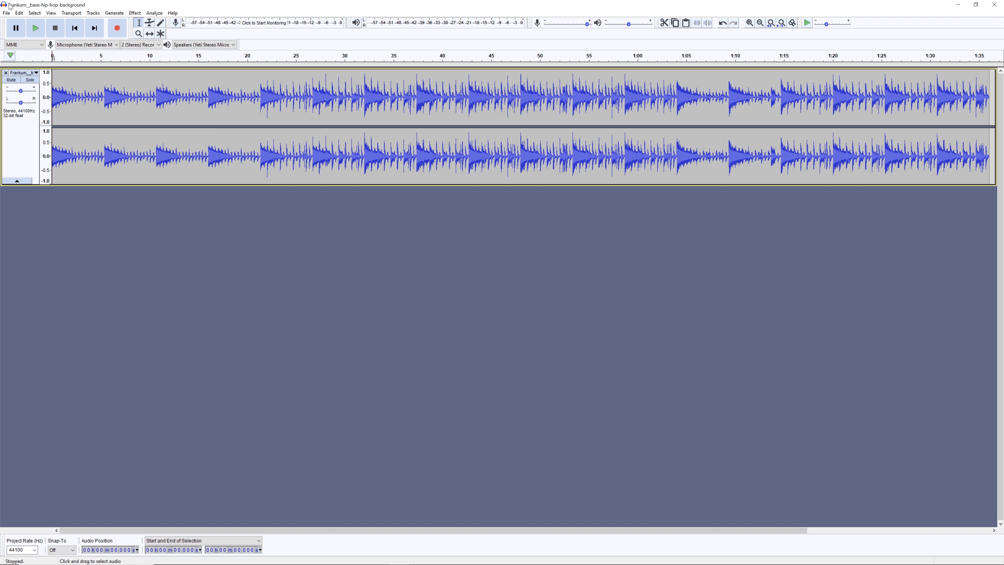
- Import the Example_Podcast audio file from the Raw_Audio folder in Documents, under Goucher_Tutorials
{"action": "left_click", "coordinate": [7, 13]}
{"action": "mouse_move", "coordinate": [60, 88]}
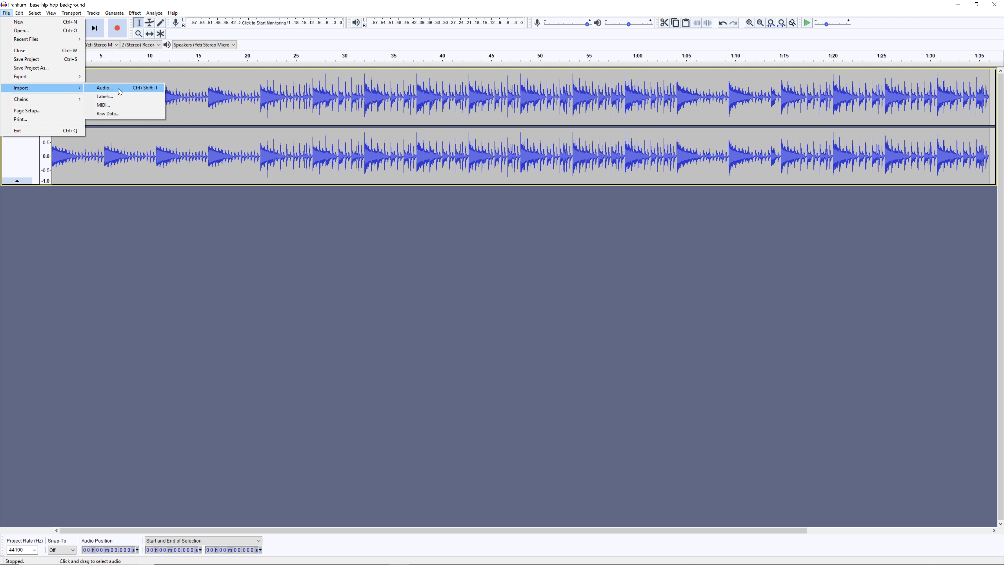
{"action": "left_click", "coordinate": [121, 88]}
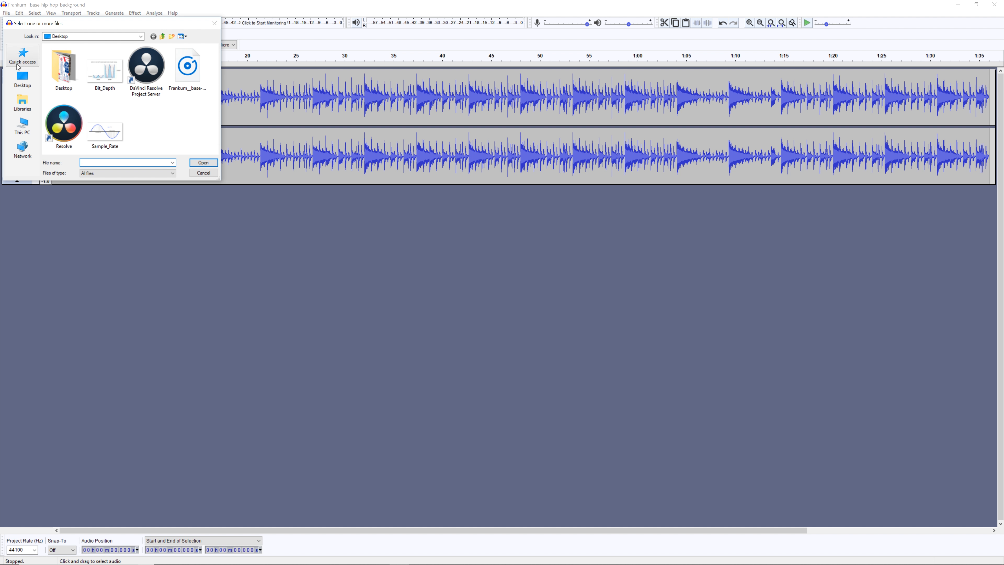
{"action": "left_click", "coordinate": [22, 126]}
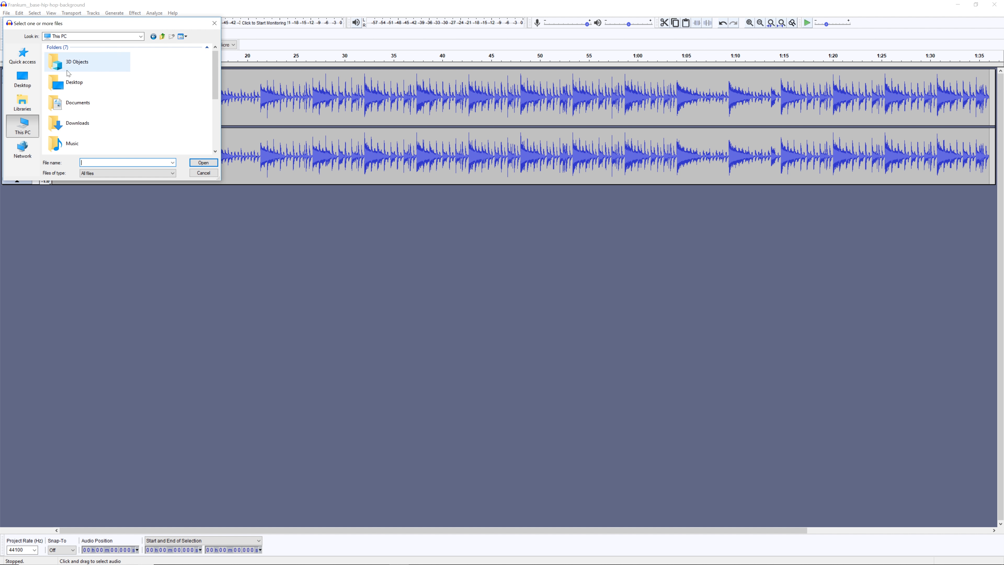
{"action": "double_click", "coordinate": [70, 103]}
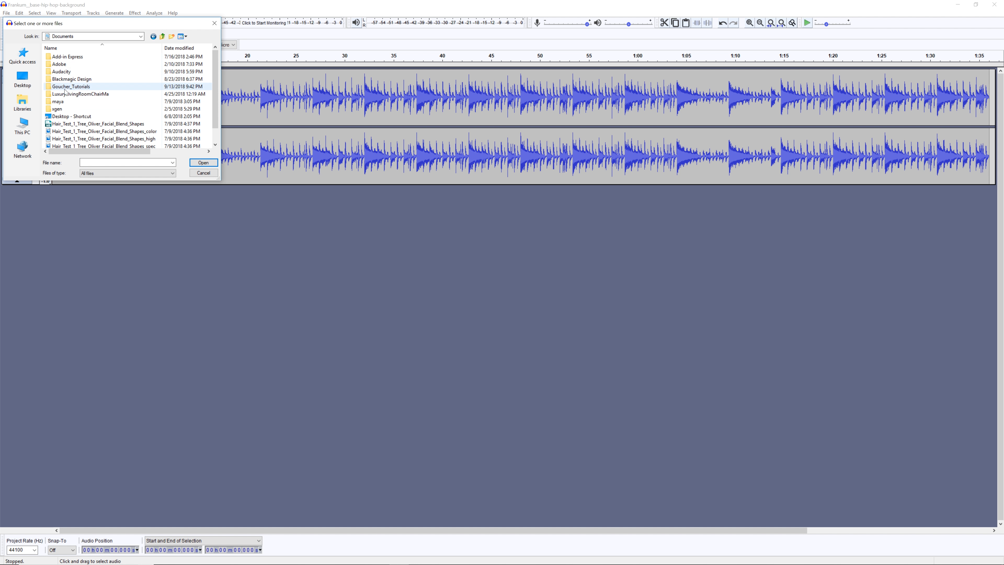
{"action": "double_click", "coordinate": [66, 88]}
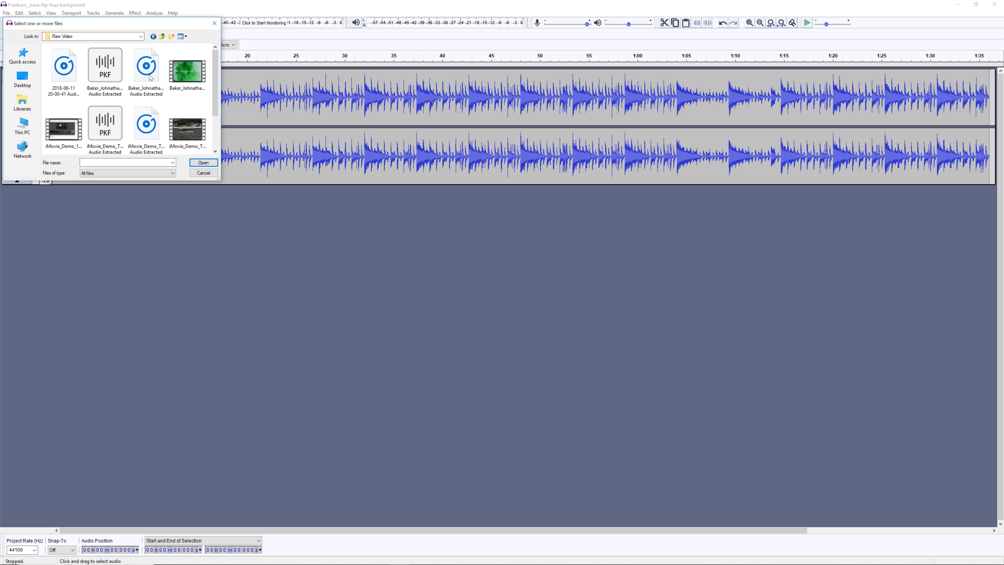
{"action": "left_click", "coordinate": [153, 36]}
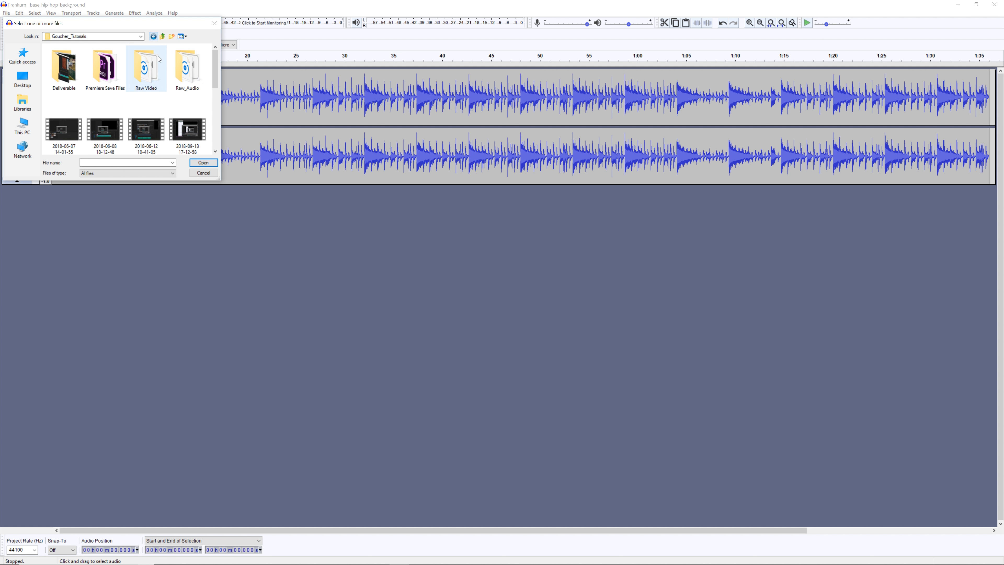
{"action": "double_click", "coordinate": [174, 68]}
{"action": "left_click", "coordinate": [70, 79]}
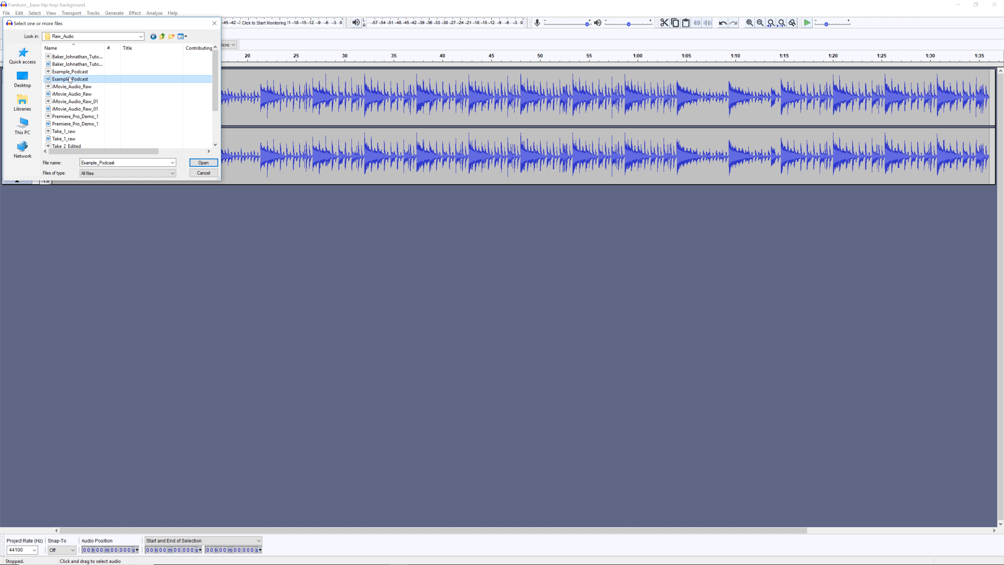
{"action": "left_click", "coordinate": [205, 164]}
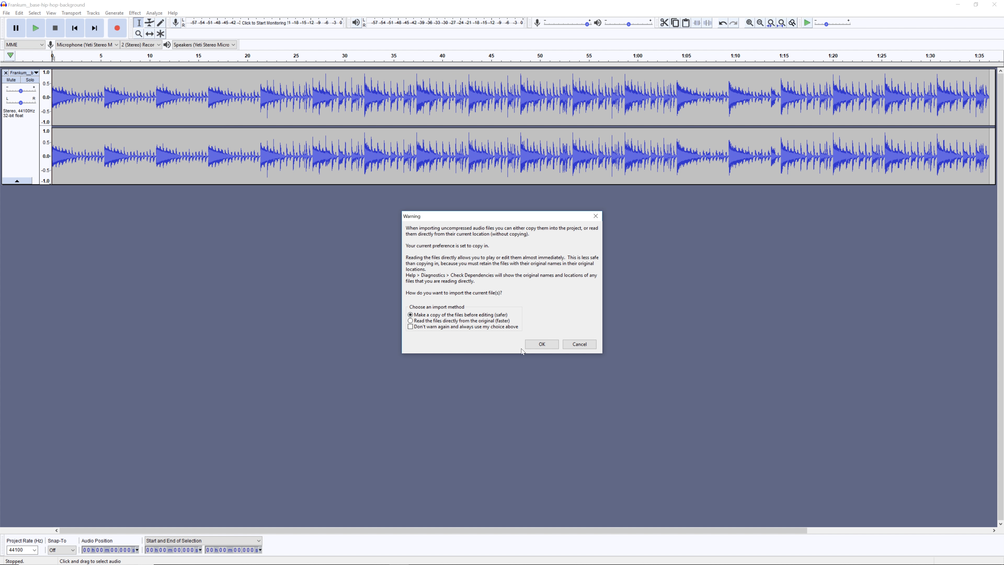
- Choose to make a copy of the files before editing, always use this choice without warning again, and finish the import
{"action": "left_click_drag", "start_coordinate": [459, 218], "coordinate": [311, 195]}
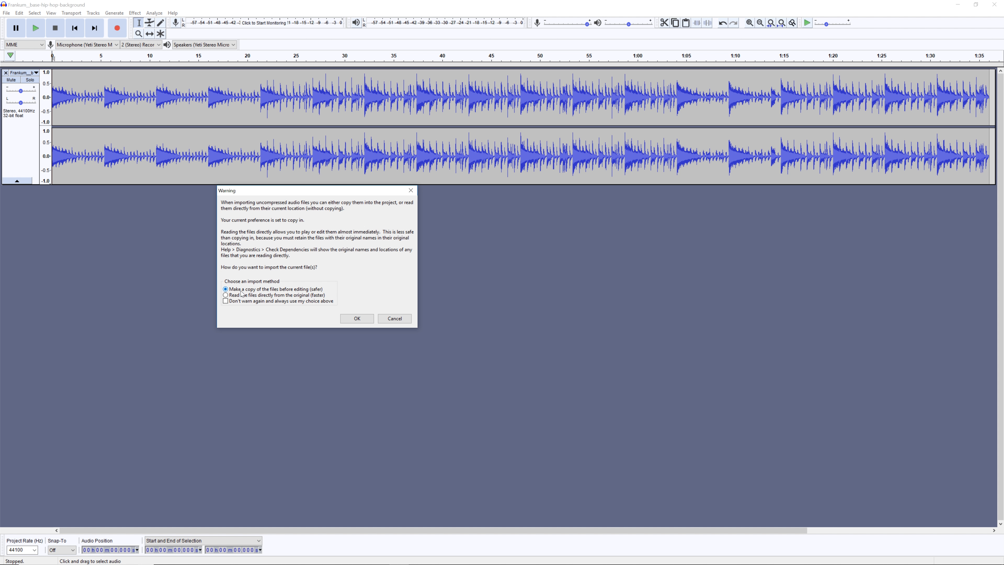
{"action": "left_click", "coordinate": [227, 295]}
{"action": "left_click", "coordinate": [225, 290]}
{"action": "left_click_drag", "start_coordinate": [283, 192], "coordinate": [240, 151]}
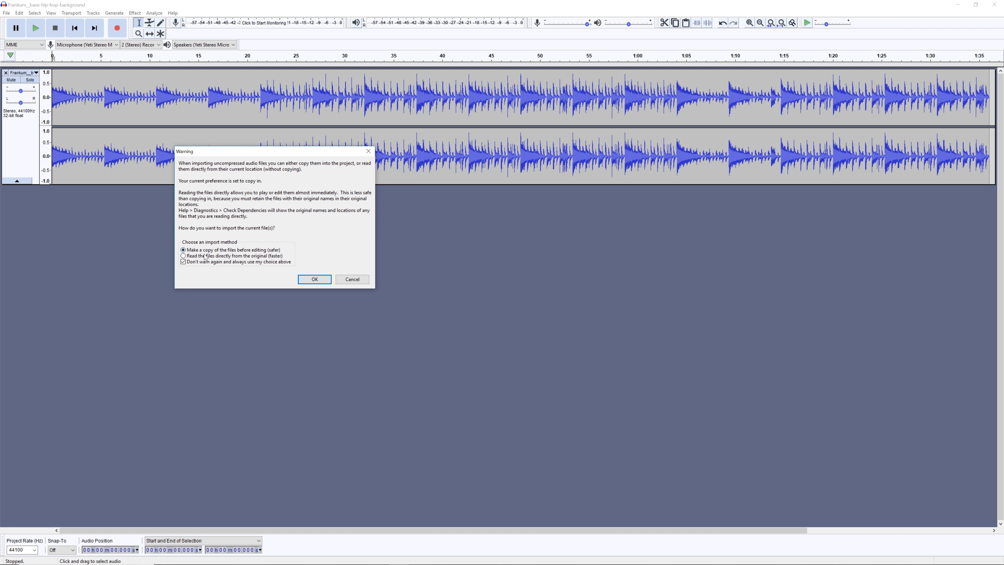
{"action": "left_click", "coordinate": [314, 279]}
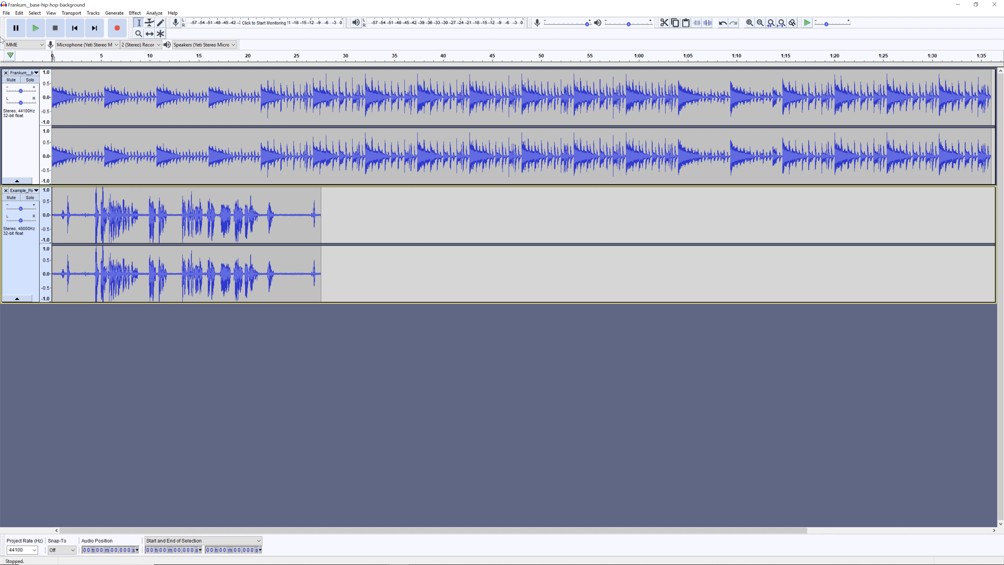
- Place the edit cursor at about 2.7 seconds in the hip-hop background track
{"action": "left_click", "coordinate": [79, 98]}
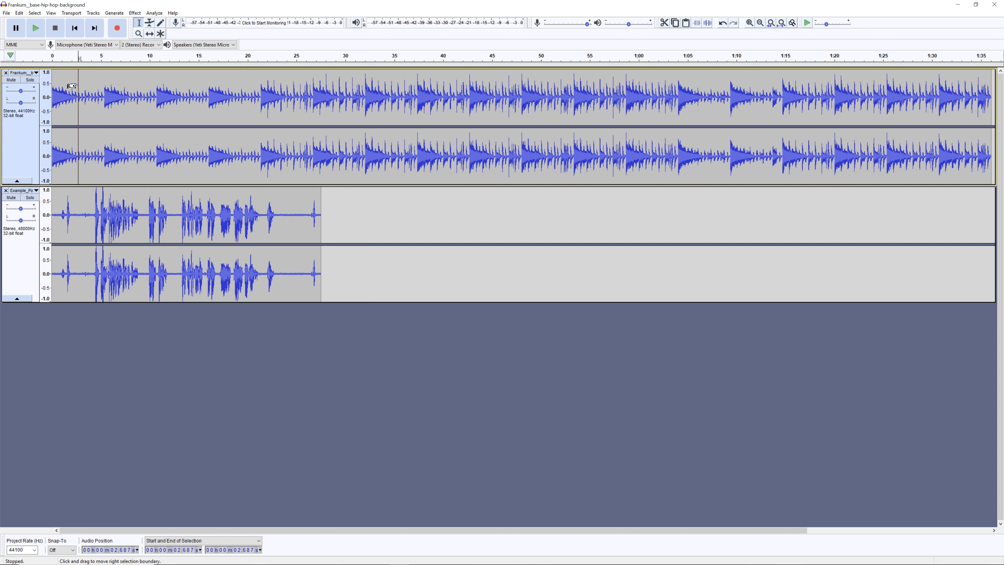
- Play the two tracks briefly from the edit cursor and return the playback position to the start
{"action": "left_click", "coordinate": [36, 28]}
{"action": "left_click", "coordinate": [12, 25]}
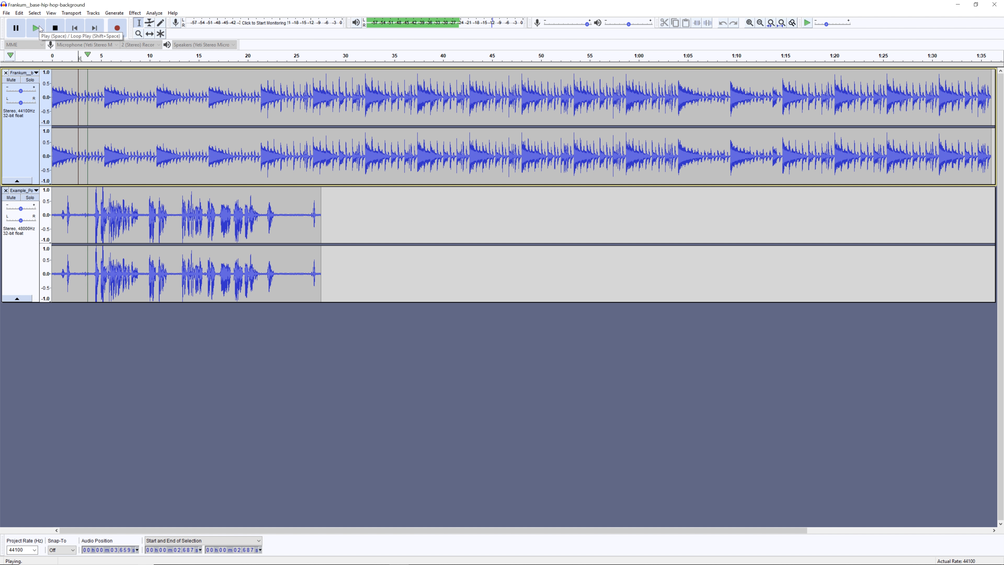
{"action": "left_click", "coordinate": [75, 28]}
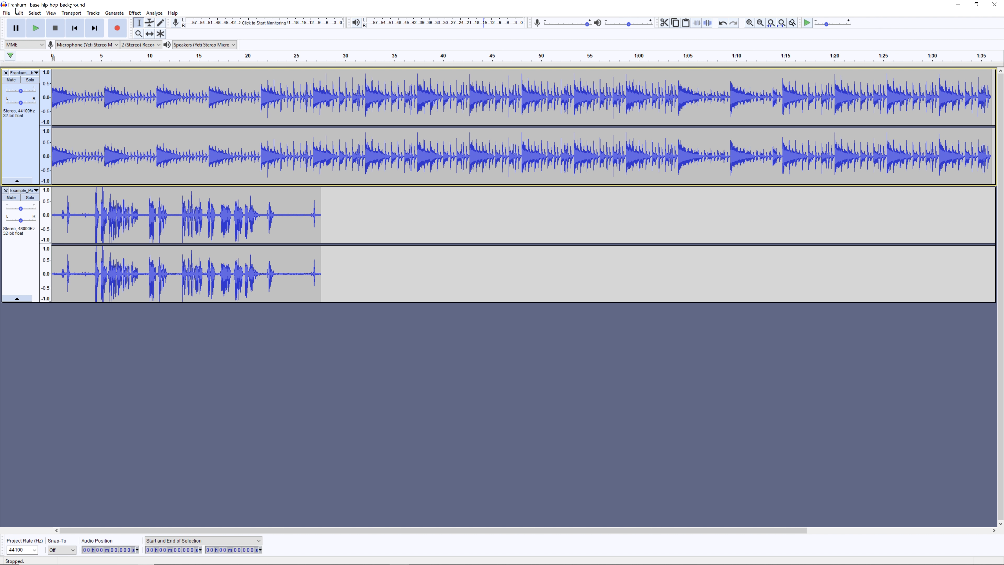
- Start a new empty project and begin saving it under a new name, accepting the warning about project files
{"action": "left_click", "coordinate": [6, 14]}
{"action": "left_click", "coordinate": [23, 25]}
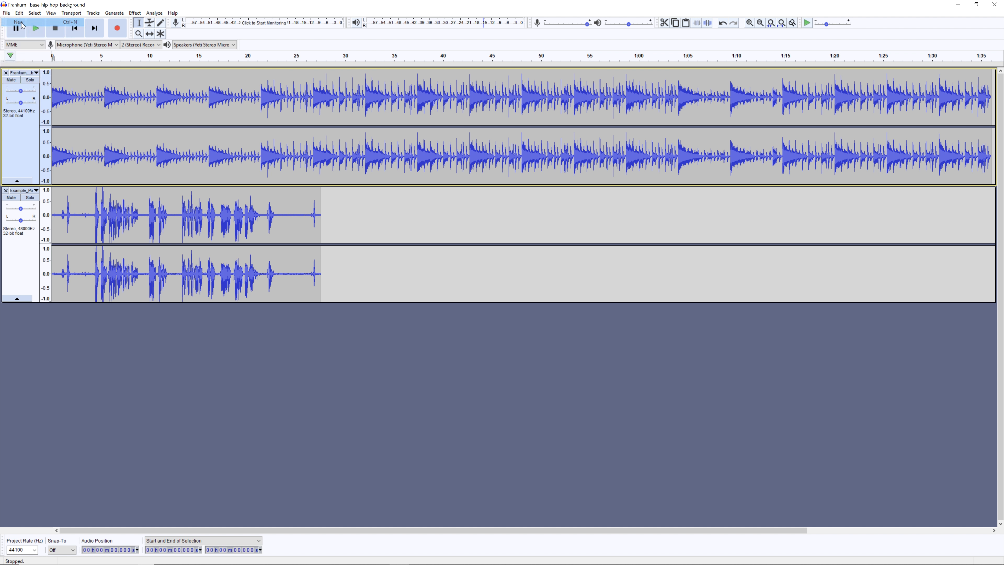
{"action": "left_click", "coordinate": [6, 13]}
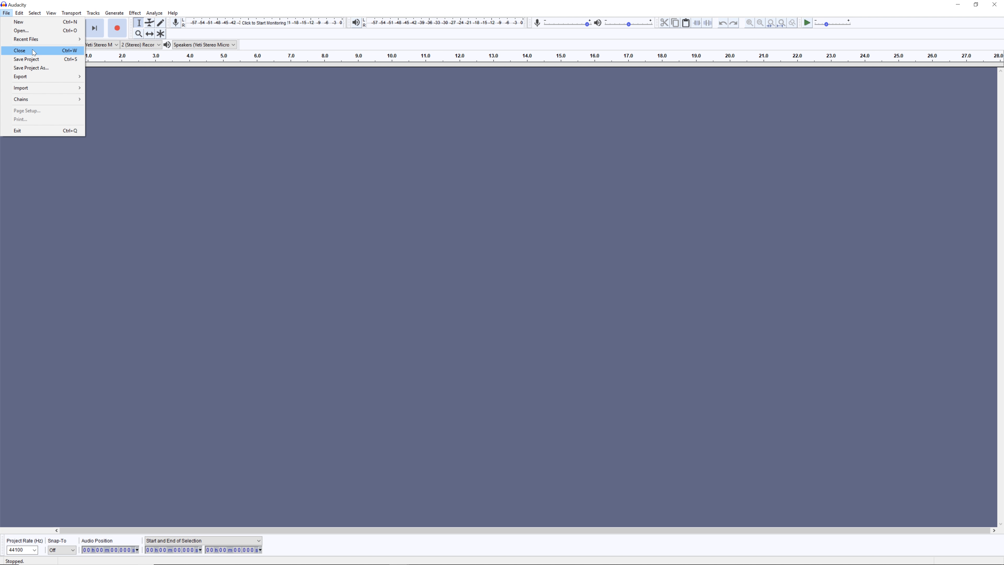
{"action": "left_click", "coordinate": [29, 68]}
{"action": "left_click_drag", "start_coordinate": [482, 254], "coordinate": [339, 192]}
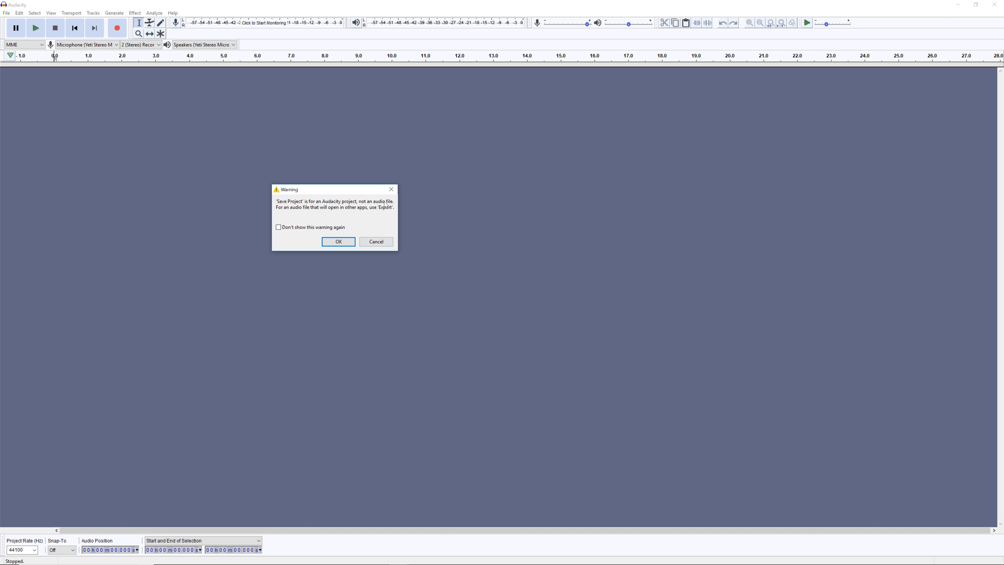
{"action": "left_click_drag", "start_coordinate": [331, 192], "coordinate": [317, 147]}
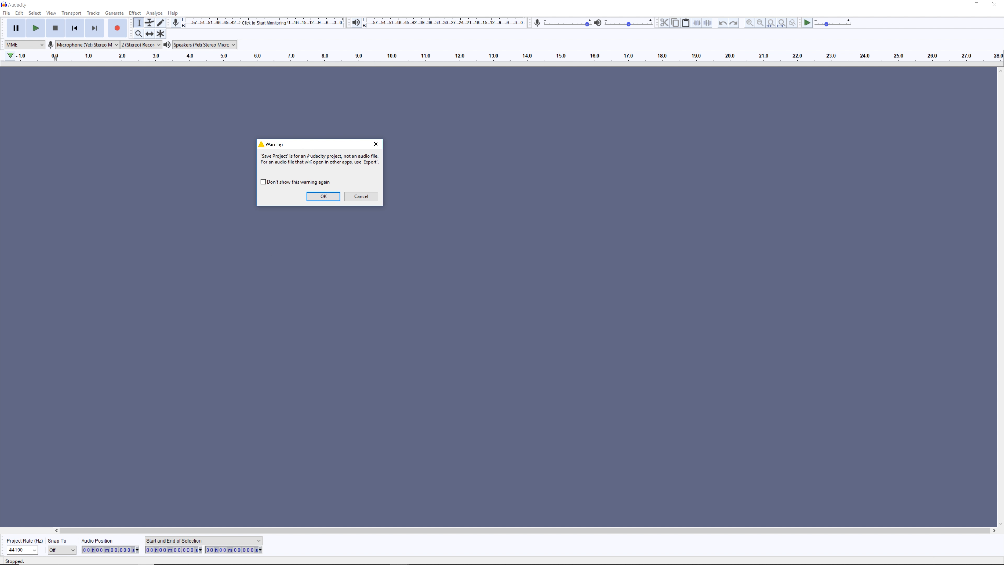
{"action": "left_click", "coordinate": [322, 197]}
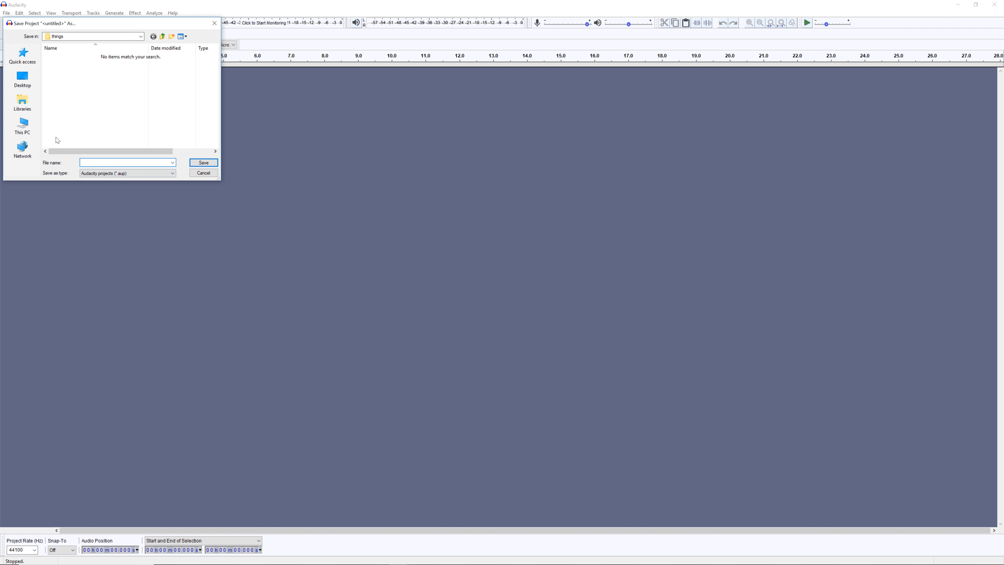
- Create a new folder named Audacity_Tutorial on the Desktop for the project
{"action": "left_click", "coordinate": [21, 86]}
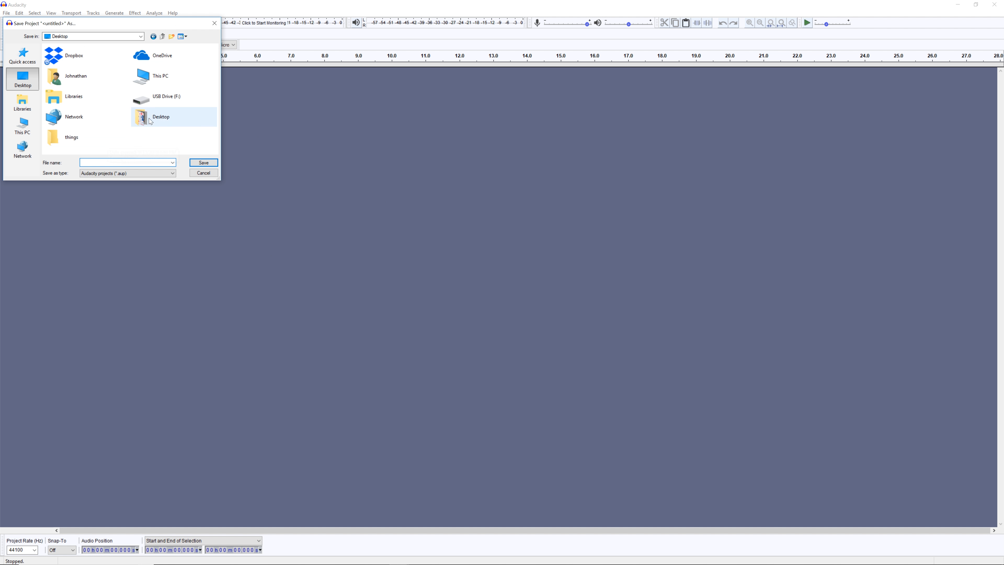
{"action": "double_click", "coordinate": [141, 124]}
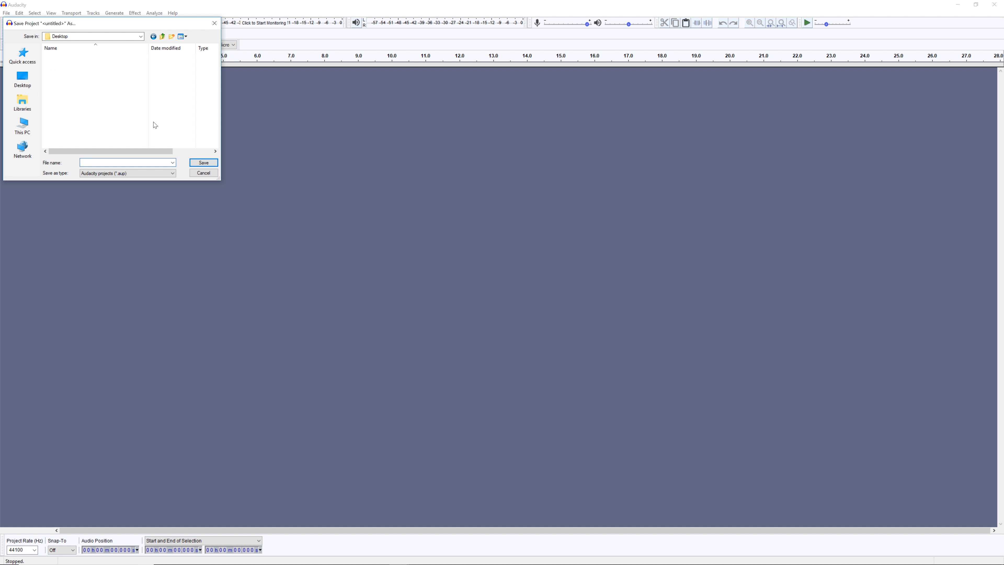
{"action": "left_click", "coordinate": [23, 80]}
{"action": "right_click", "coordinate": [159, 143]}
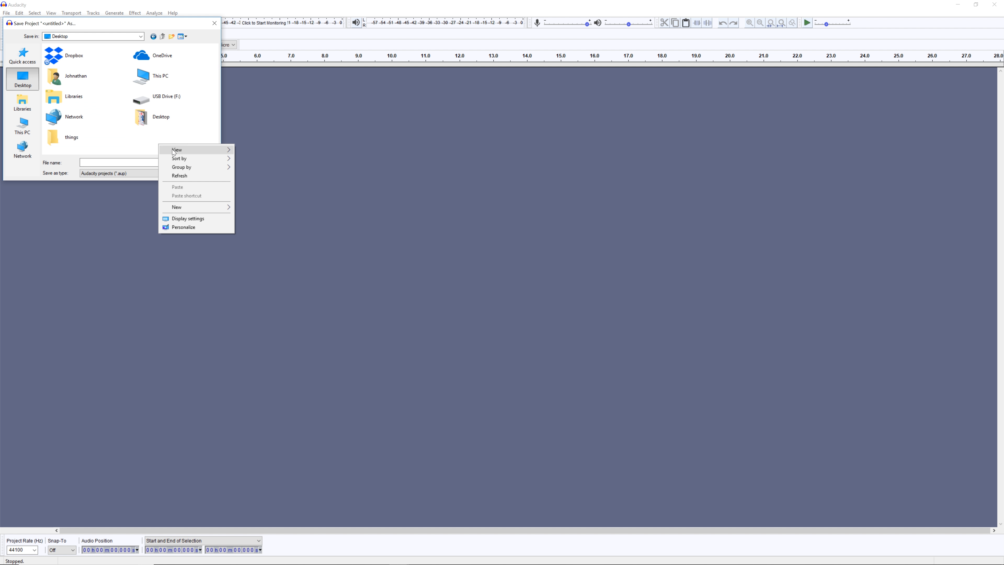
{"action": "mouse_move", "coordinate": [199, 206]}
{"action": "left_click", "coordinate": [249, 207]}
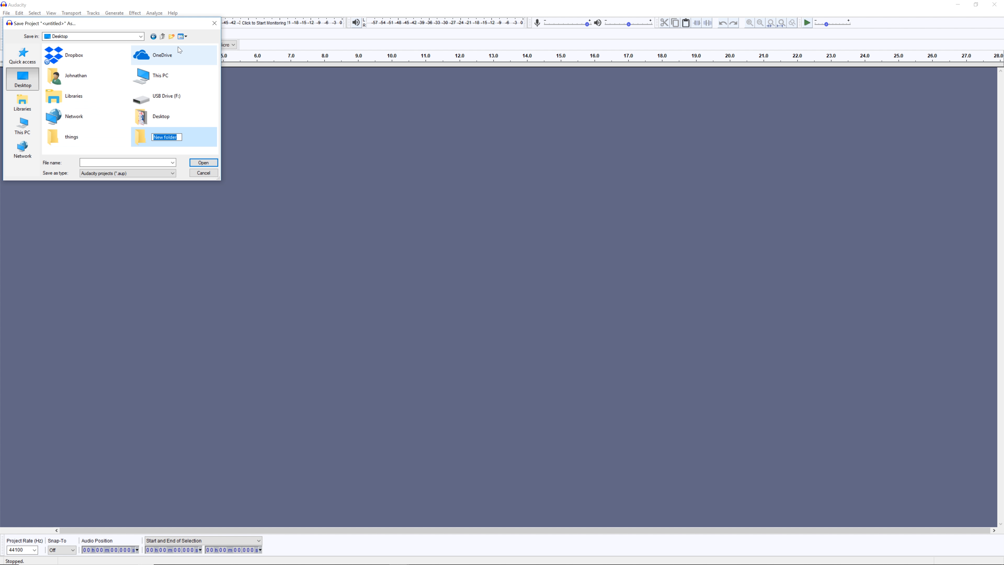
{"action": "type", "text": "Audacity_Tutorial"}
- Name the project Audacity_Tutorial_1 and save it inside the Audacity_Tutorial folder
{"action": "left_click", "coordinate": [153, 163]}
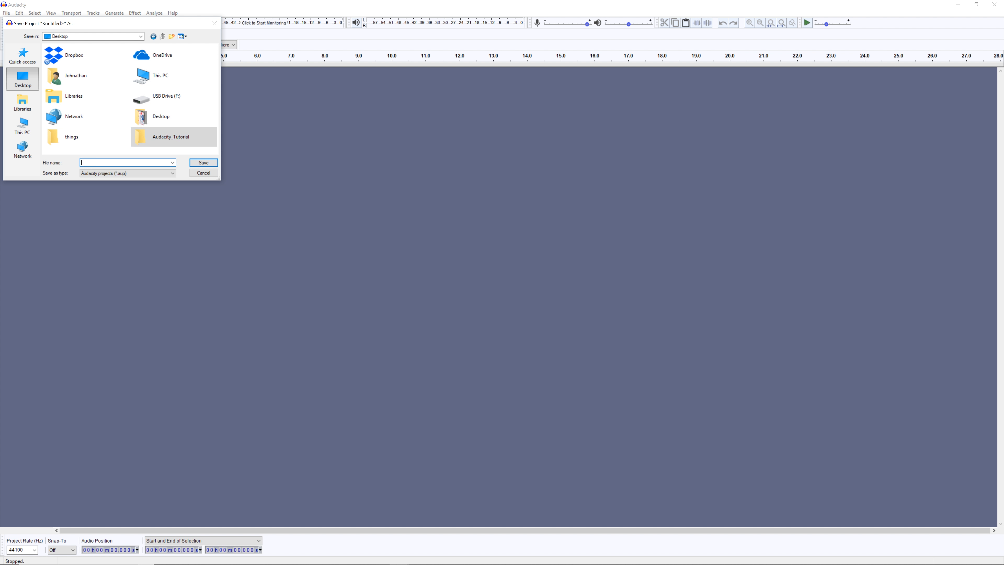
{"action": "type", "text": "Audacity "}
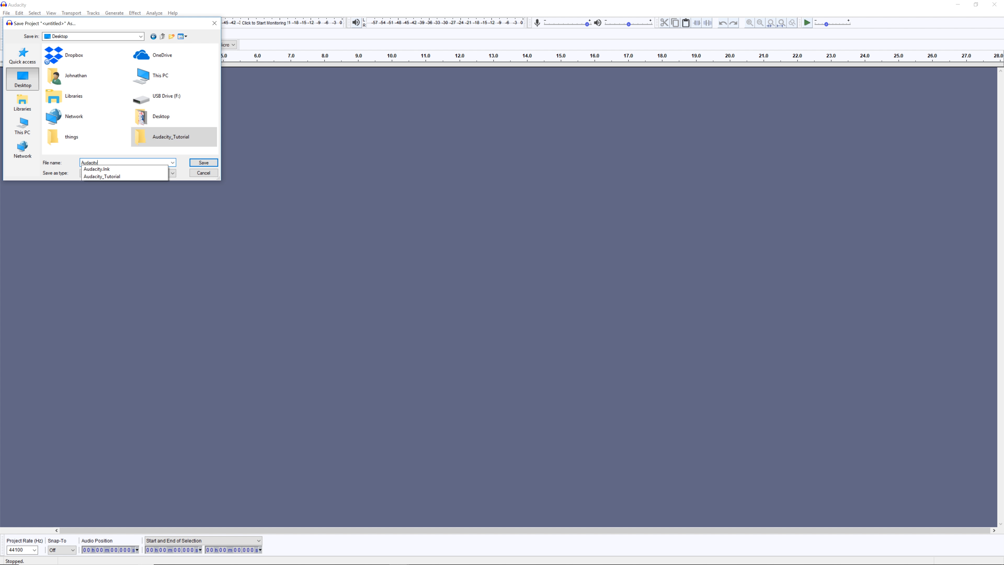
{"action": "type", "text": "Tutorial_1"}
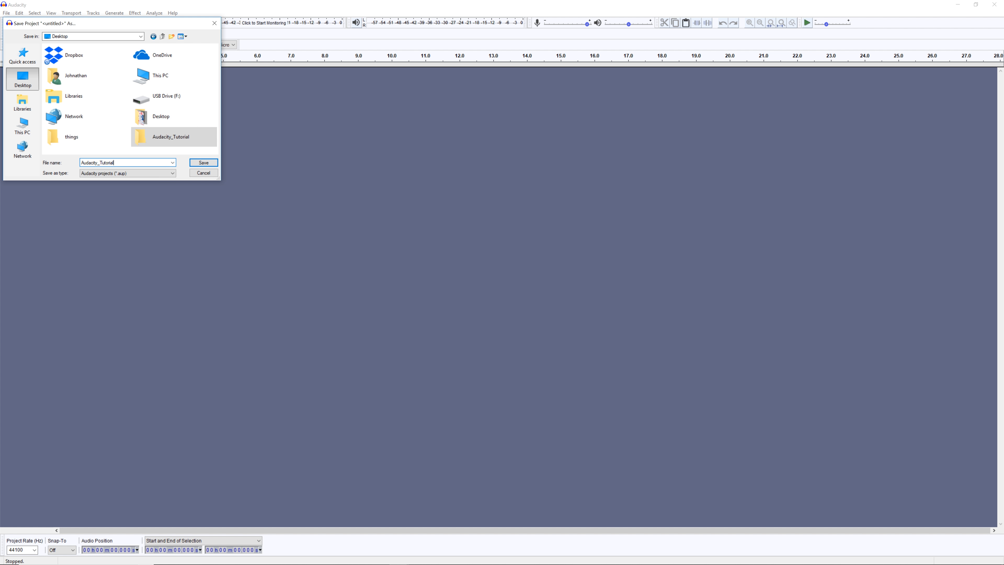
{"action": "double_click", "coordinate": [183, 139]}
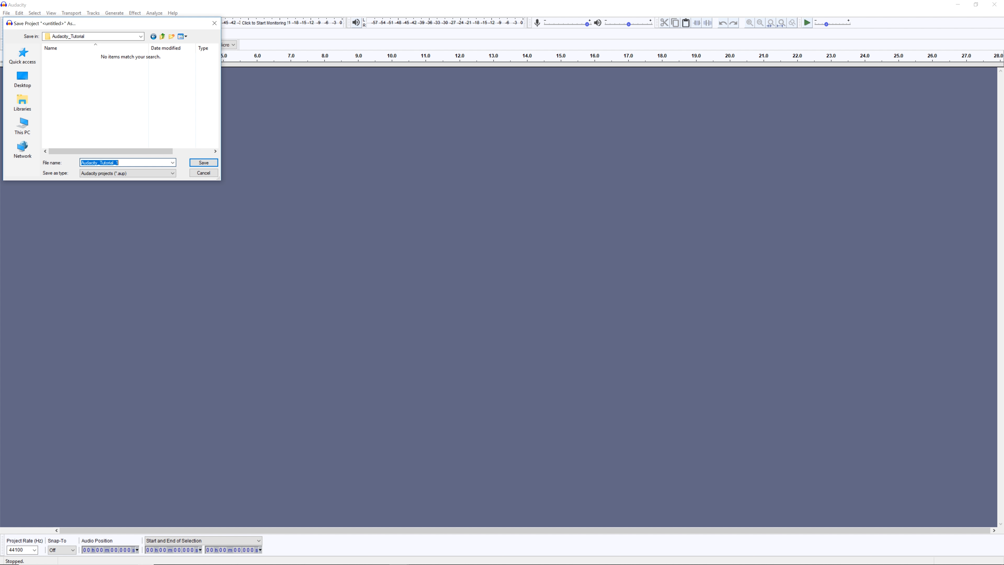
{"action": "left_click", "coordinate": [204, 162]}
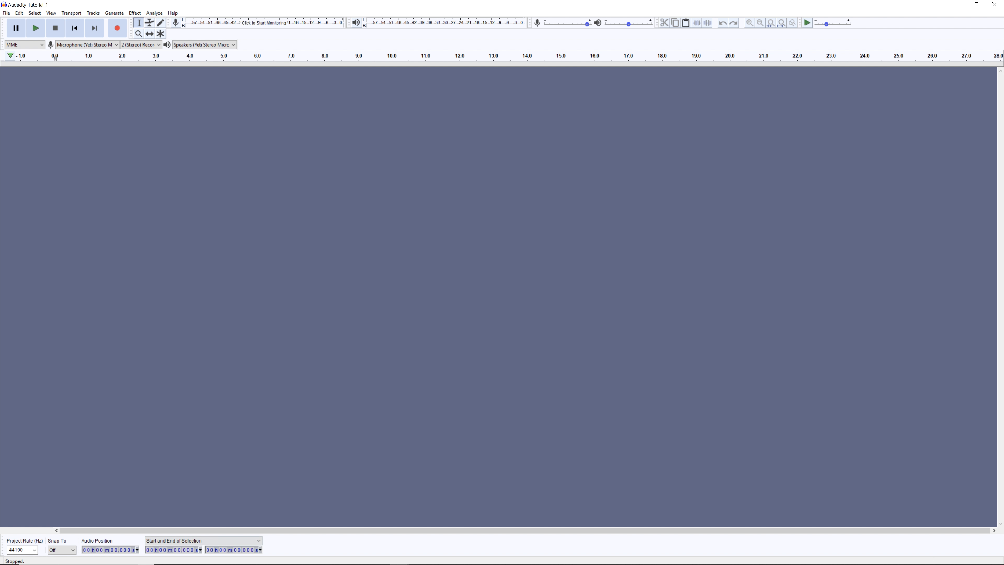
- Switch to File Explorer, inspect the saved project file in the Desktop's Audacity_Tutorial folder, and close the window
{"action": "mouse_move", "coordinate": [242, 564]}
{"action": "left_click", "coordinate": [183, 558]}
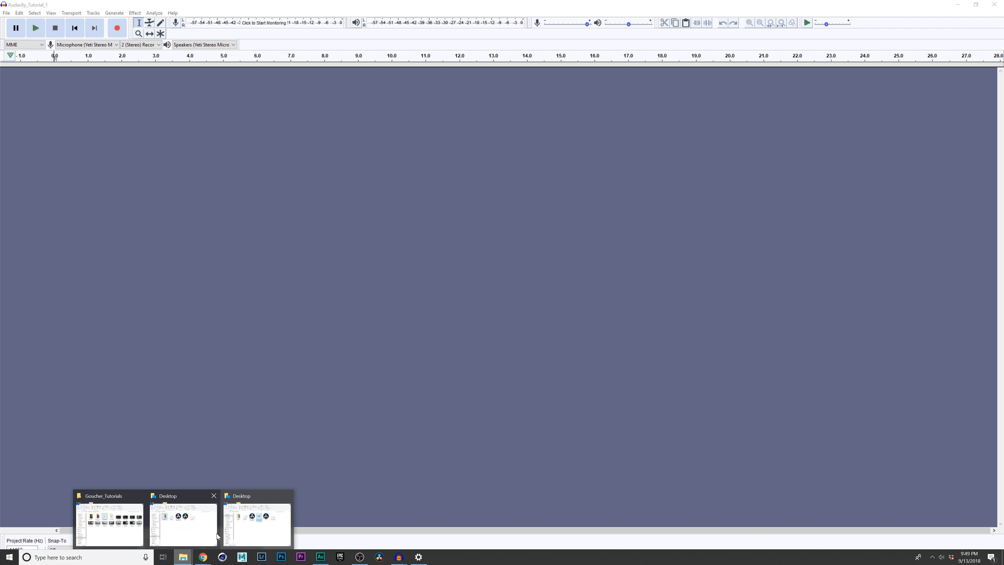
{"action": "left_click", "coordinate": [258, 525]}
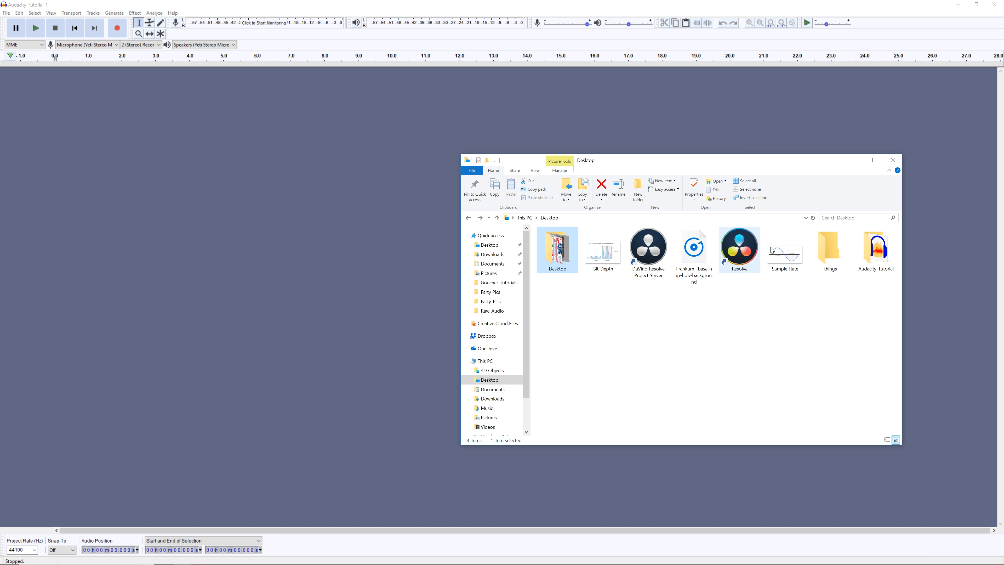
{"action": "double_click", "coordinate": [877, 251]}
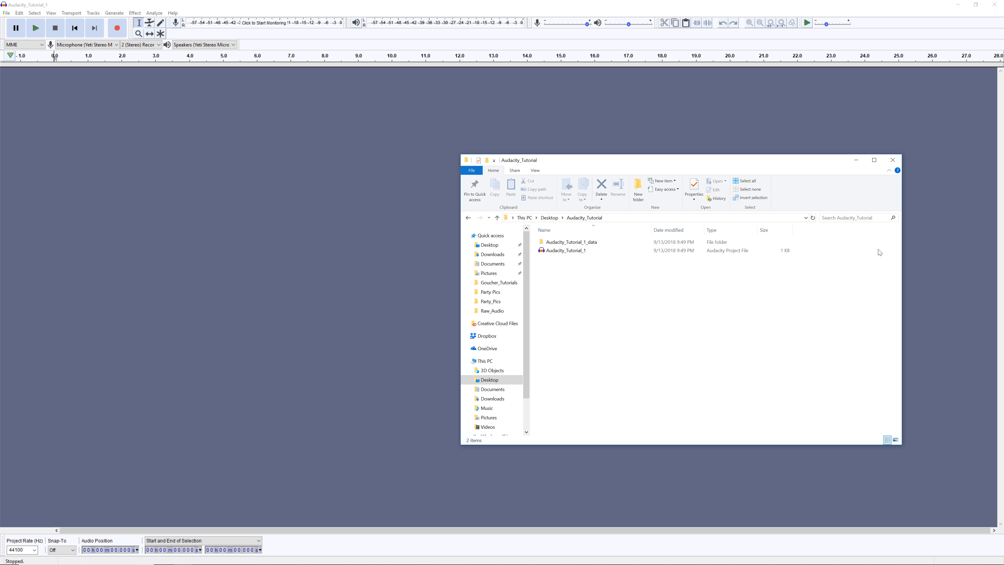
{"action": "left_click", "coordinate": [573, 251]}
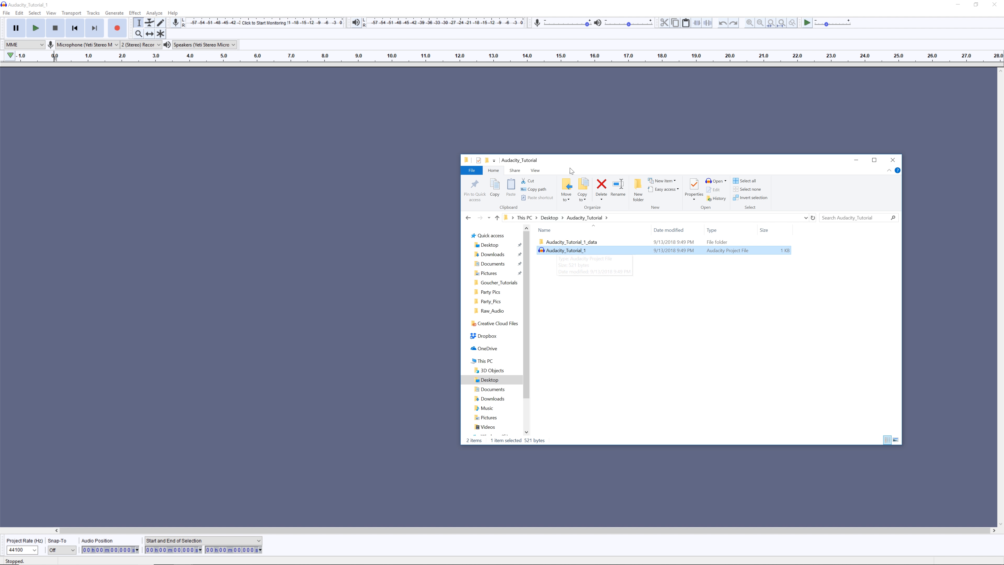
{"action": "left_click_drag", "start_coordinate": [569, 165], "coordinate": [274, 126]}
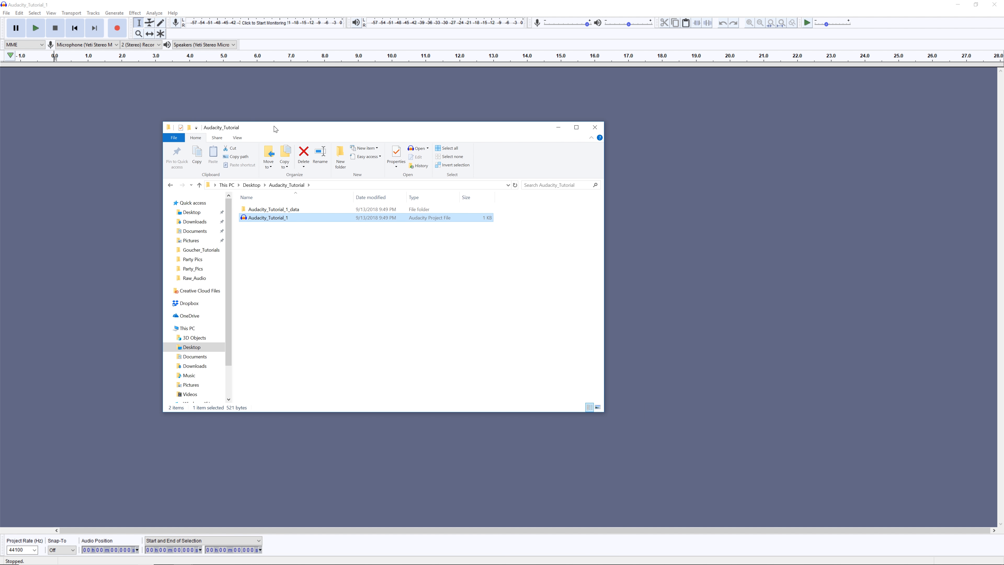
{"action": "left_click", "coordinate": [595, 128]}
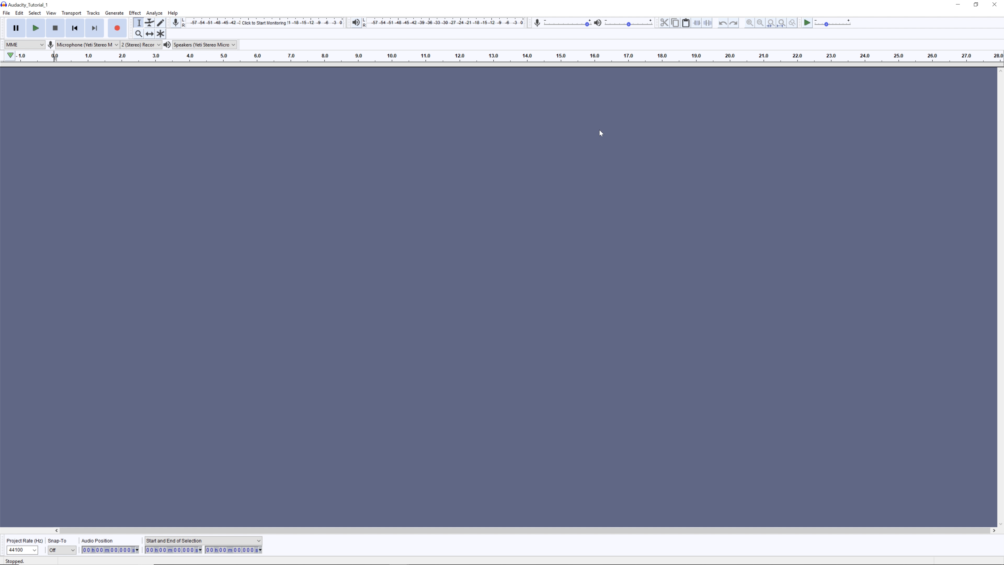
{"action": "left_click", "coordinate": [7, 13]}
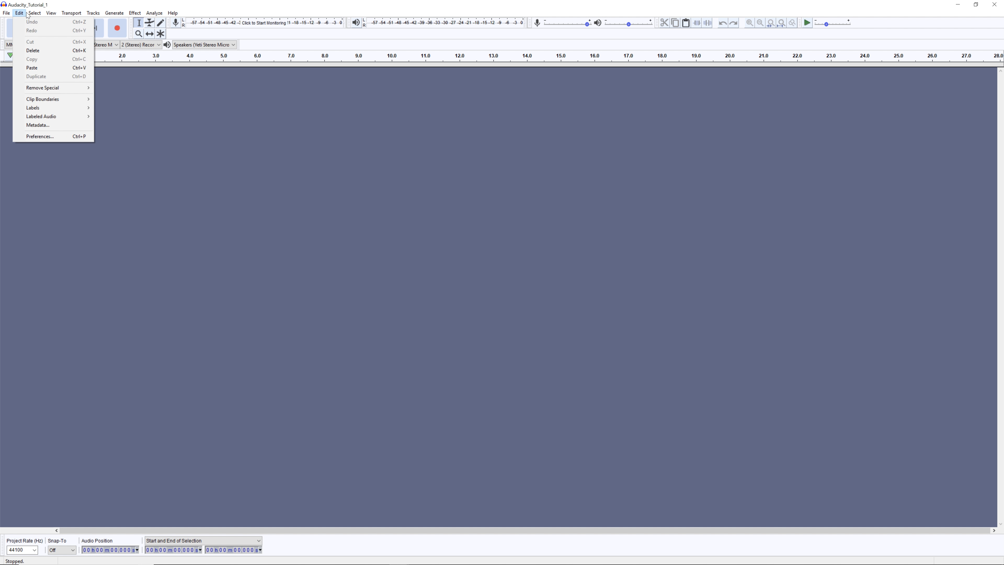
{"action": "left_click", "coordinate": [45, 194]}
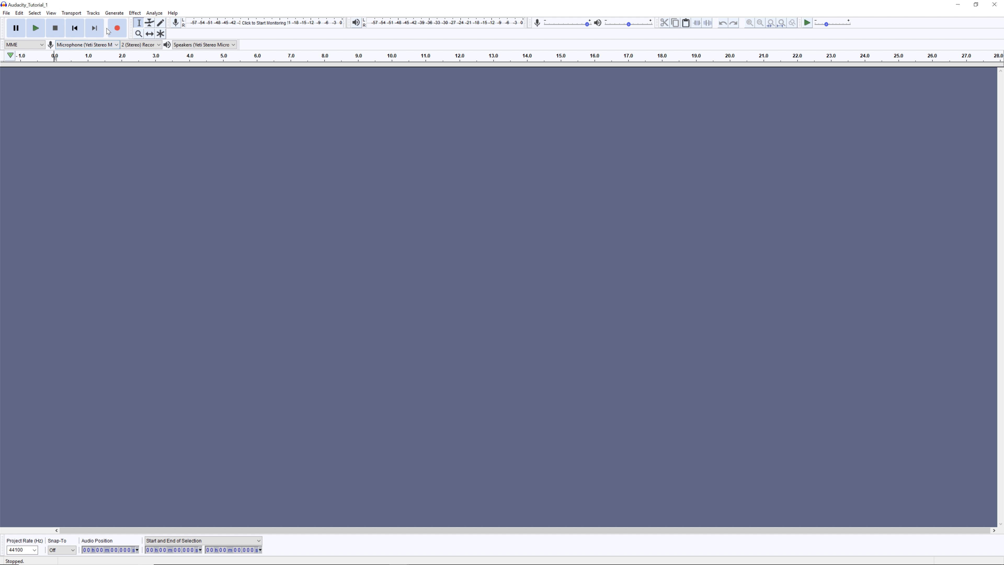
- Record a test clip of about 5.8 seconds on a new track and delete all of its audio
{"action": "left_click", "coordinate": [117, 31]}
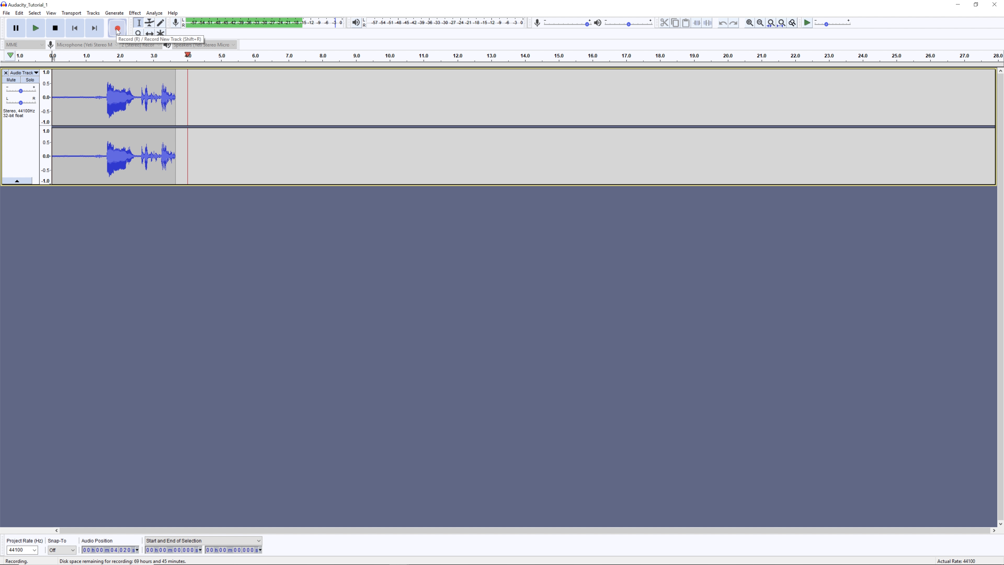
{"action": "left_click", "coordinate": [55, 27]}
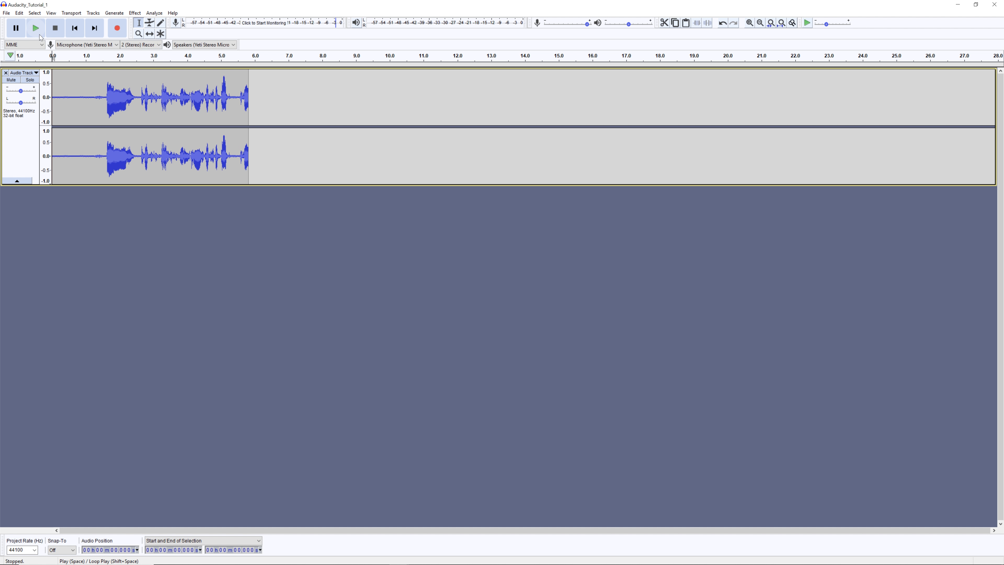
{"action": "left_click", "coordinate": [62, 86]}
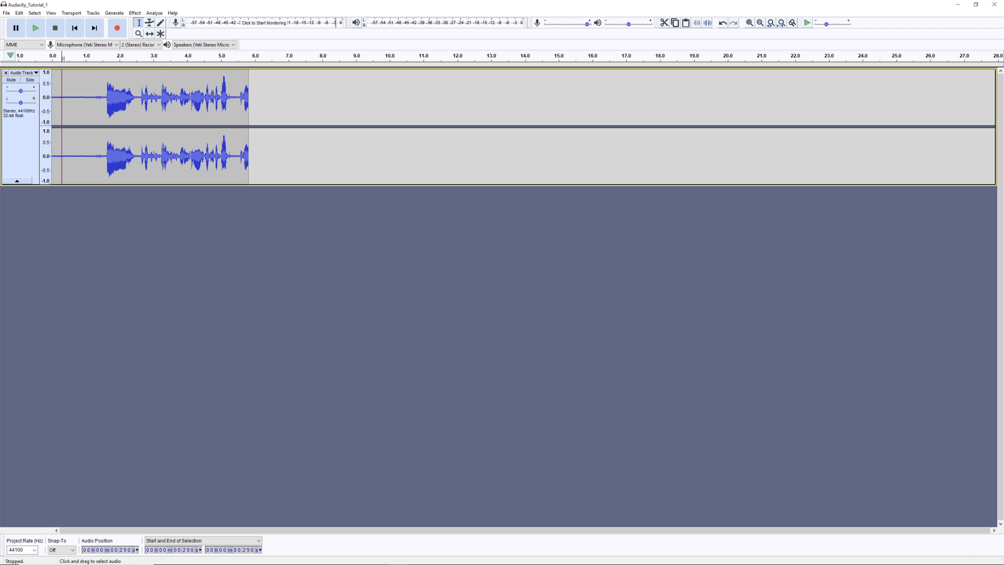
{"action": "left_click_drag", "start_coordinate": [291, 109], "coordinate": [52, 130]}
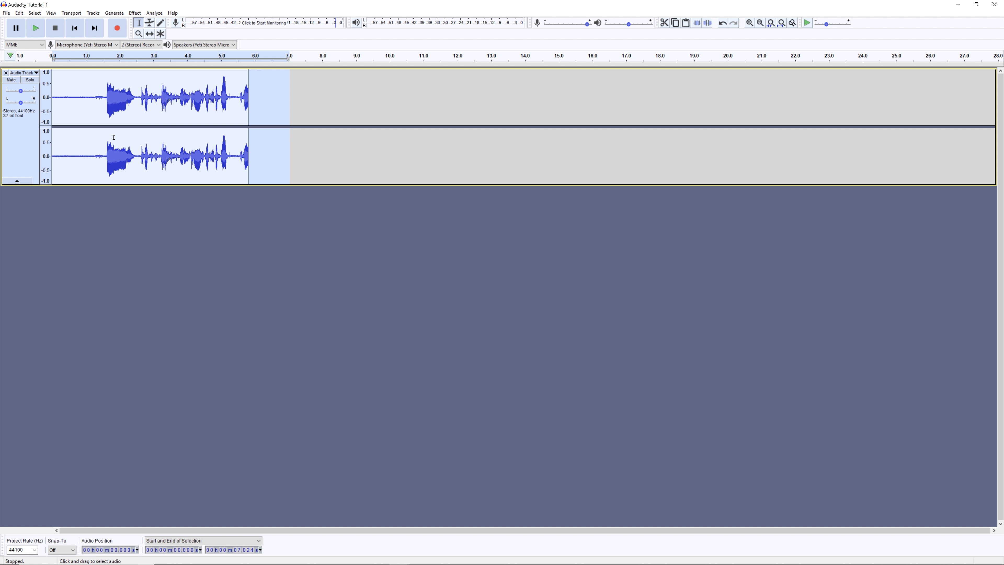
{"action": "key", "text": "Delete"}
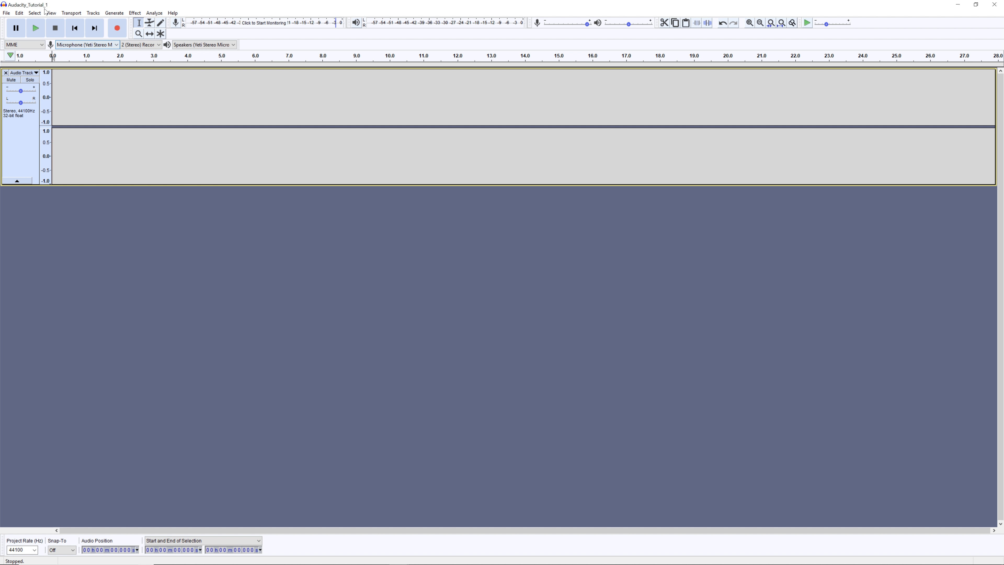
- Open the device preferences and choose Speakers (Yeti Stereo Microphone) as the playback device
{"action": "left_click", "coordinate": [20, 13]}
{"action": "left_click", "coordinate": [53, 137]}
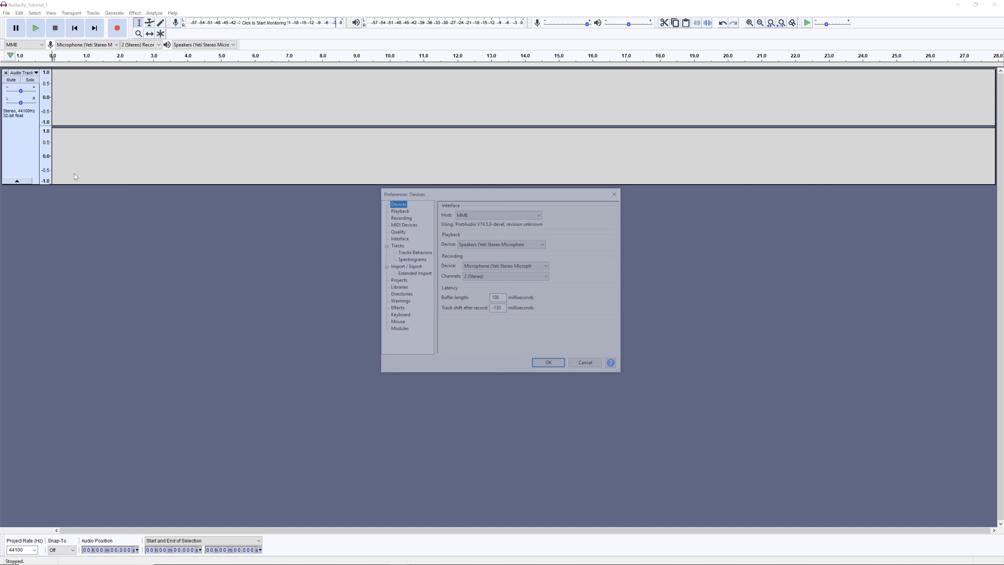
{"action": "left_click_drag", "start_coordinate": [453, 191], "coordinate": [351, 184]}
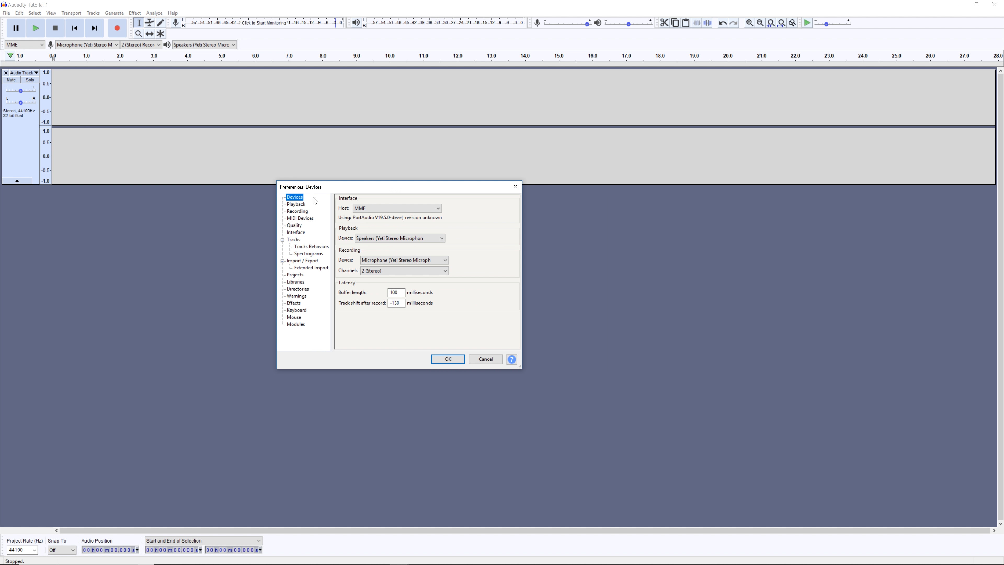
{"action": "left_click_drag", "start_coordinate": [342, 187], "coordinate": [252, 151]}
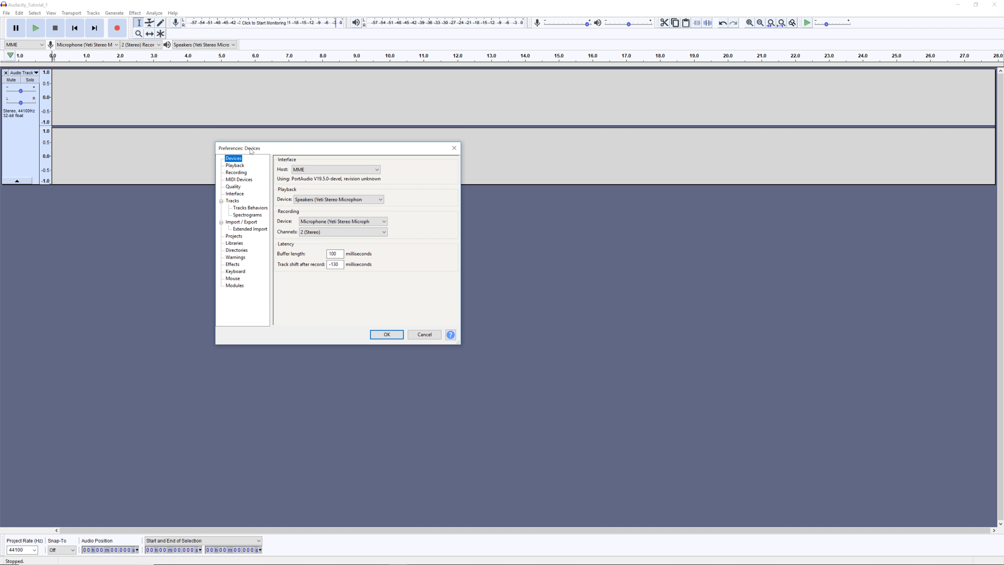
{"action": "left_click_drag", "start_coordinate": [348, 148], "coordinate": [336, 112]}
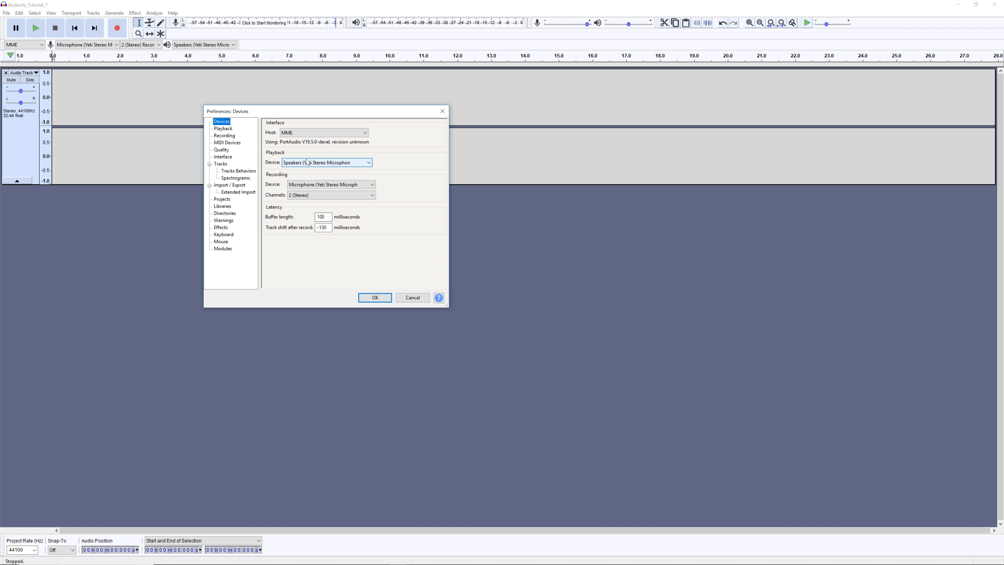
{"action": "left_click", "coordinate": [298, 165]}
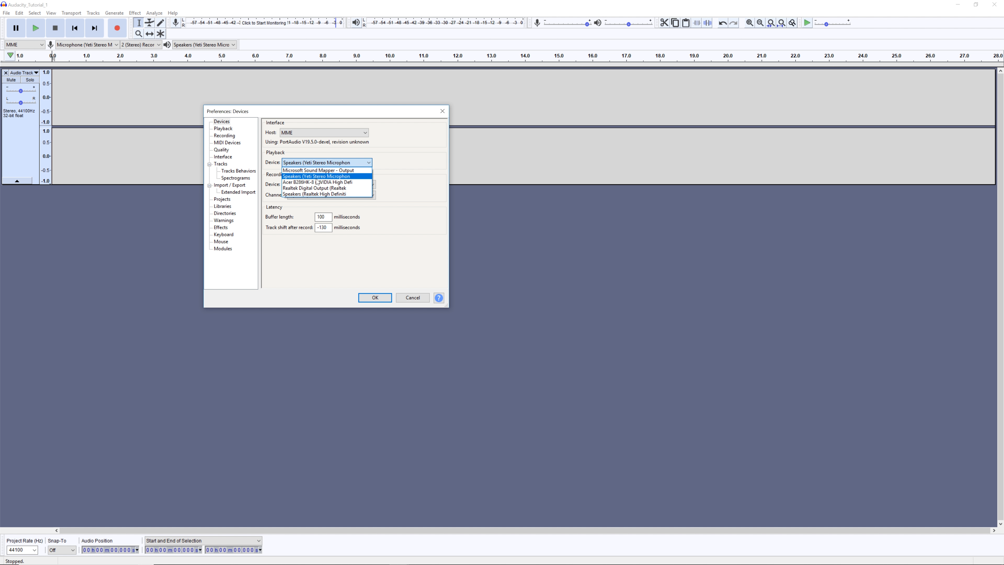
{"action": "left_click", "coordinate": [323, 176]}
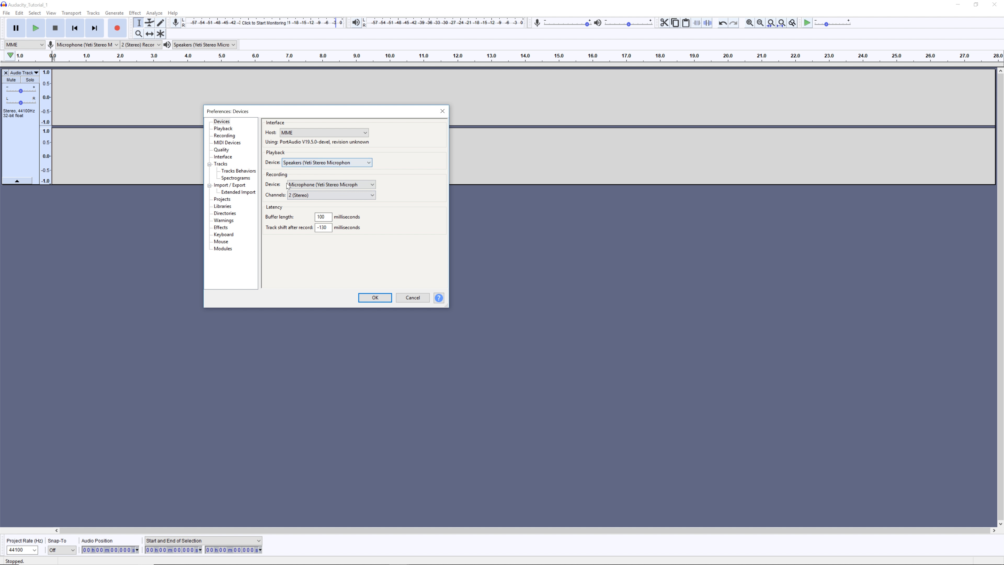
- Examine the available recording devices in the device preferences, keeping Microphone (Yeti Stereo Microphone) selected
{"action": "left_click", "coordinate": [312, 183]}
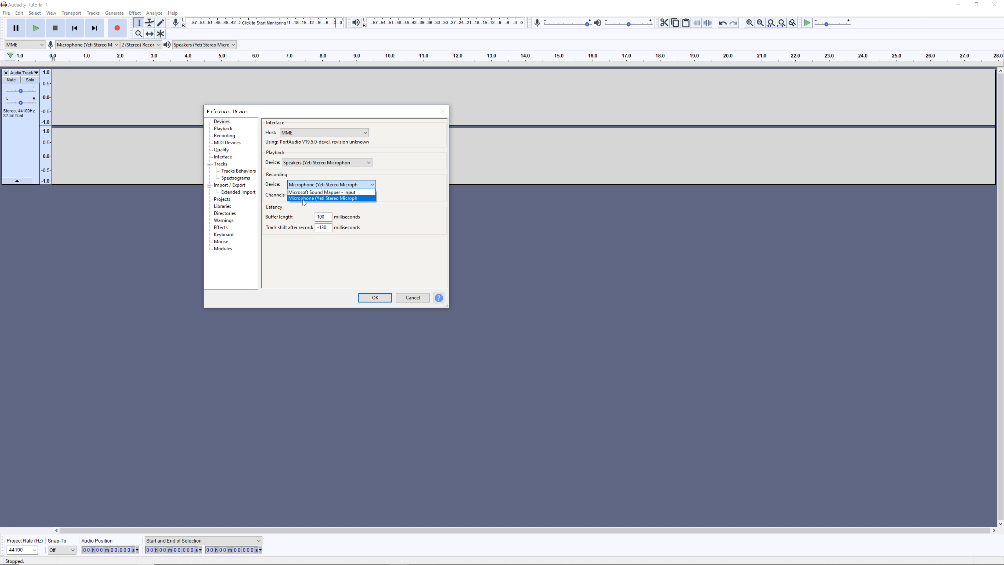
{"action": "left_click", "coordinate": [275, 190]}
{"action": "left_click_drag", "start_coordinate": [320, 112], "coordinate": [279, 159]}
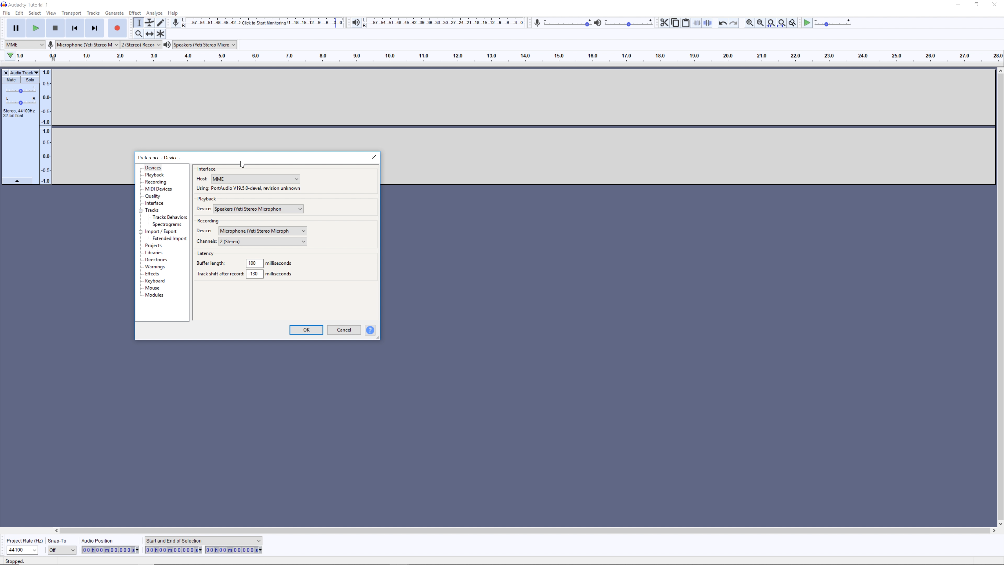
{"action": "left_click_drag", "start_coordinate": [241, 161], "coordinate": [218, 126]}
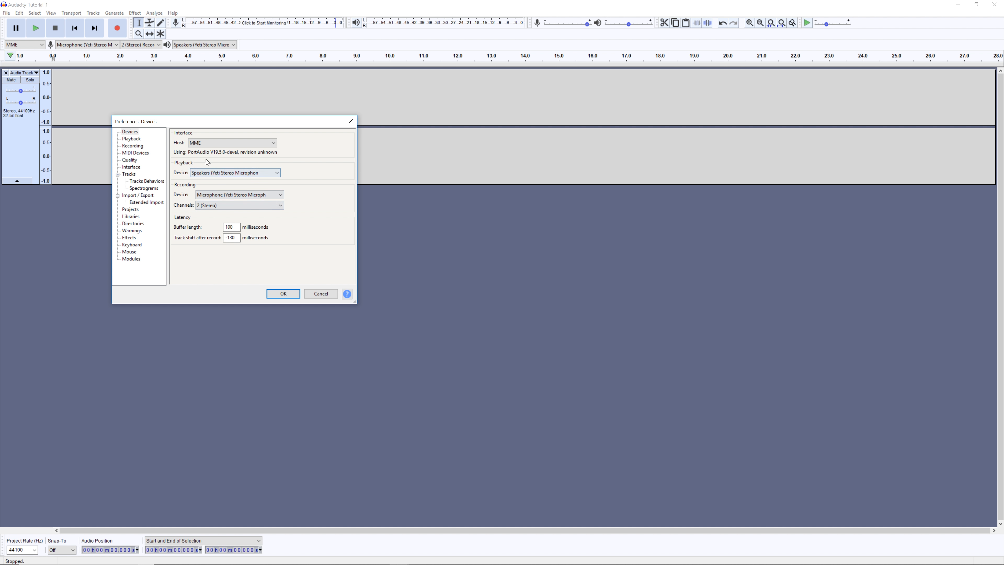
{"action": "left_click", "coordinate": [212, 195]}
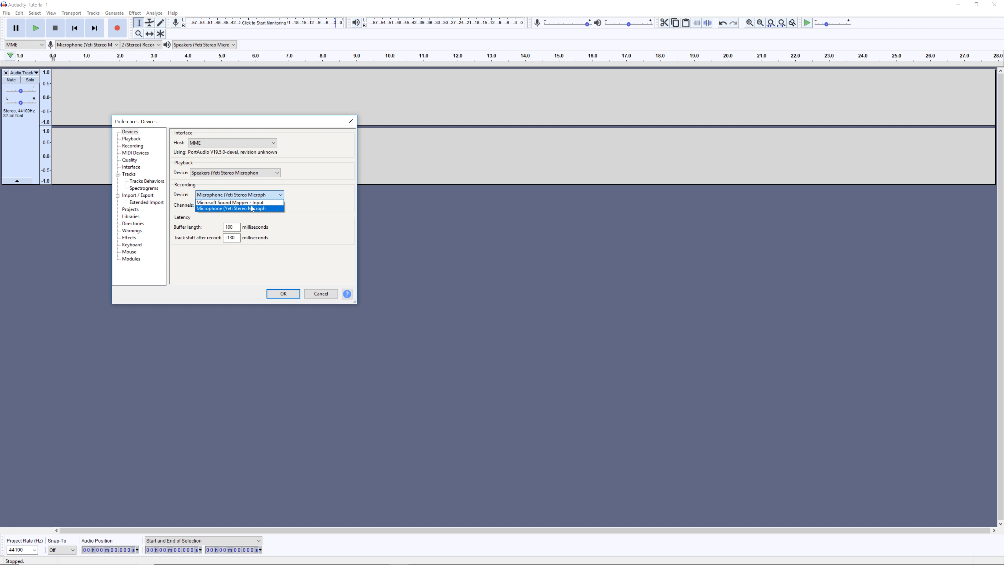
{"action": "left_click", "coordinate": [296, 229]}
- Switch to Windows Settings, examine the Sound output and input devices, and minimize the window
{"action": "mouse_move", "coordinate": [471, 561]}
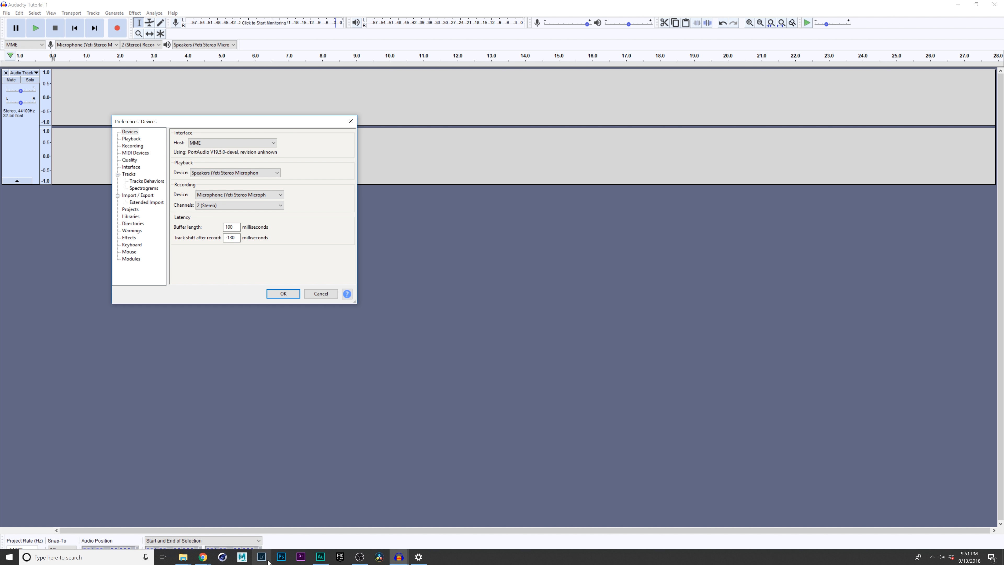
{"action": "left_click", "coordinate": [418, 557]}
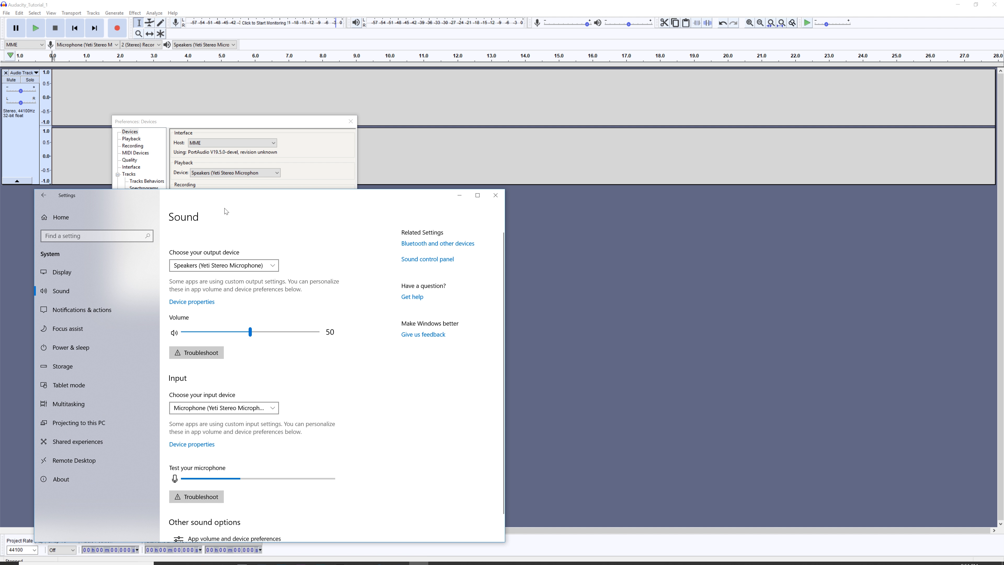
{"action": "left_click_drag", "start_coordinate": [229, 200], "coordinate": [224, 141]}
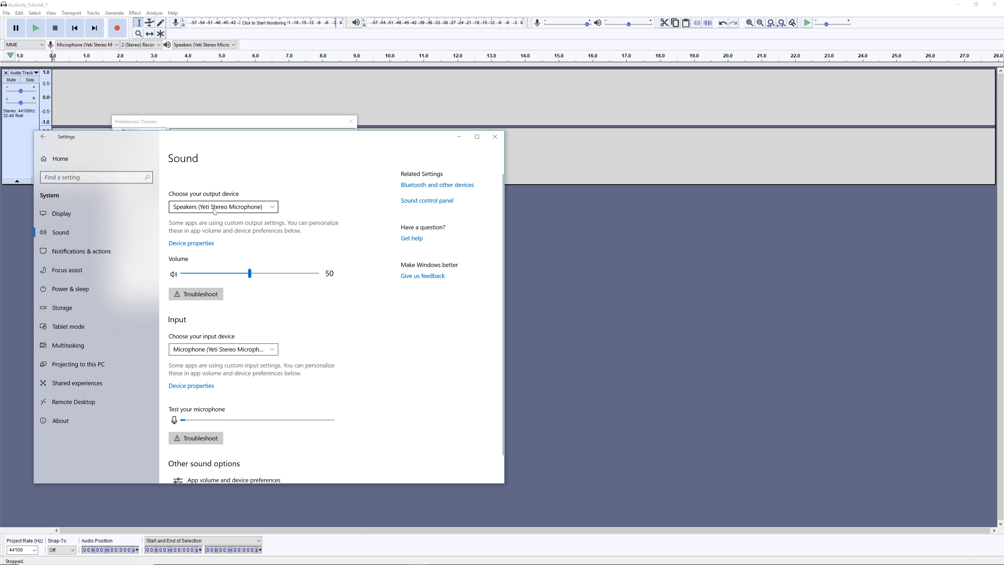
{"action": "left_click", "coordinate": [208, 351]}
{"action": "left_click", "coordinate": [305, 334]}
{"action": "left_click", "coordinate": [459, 137]}
- Confirm the device preferences with the Yeti playback and recording devices and close the dialog
{"action": "left_click_drag", "start_coordinate": [297, 125], "coordinate": [271, 230]}
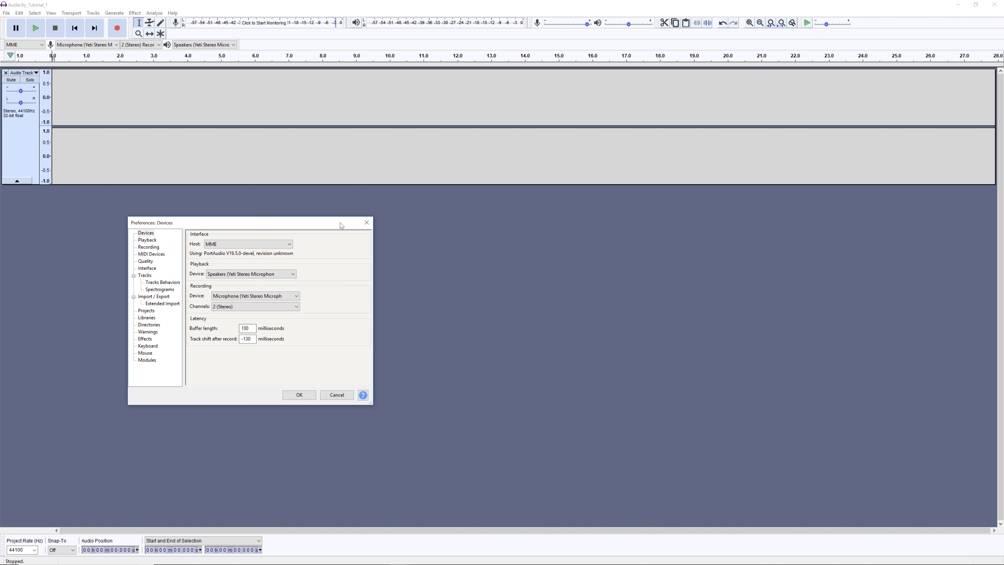
{"action": "left_click_drag", "start_coordinate": [340, 223], "coordinate": [332, 158]}
{"action": "left_click", "coordinate": [302, 332]}
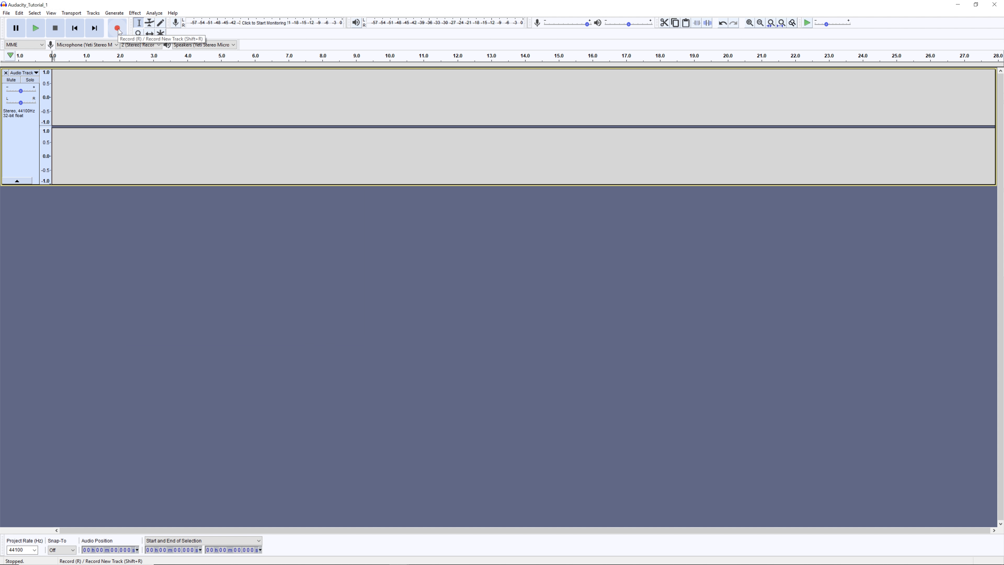
- Record a test clip of about 6.1 seconds on the empty track and play it back from about 0.65 seconds
{"action": "left_click", "coordinate": [119, 30]}
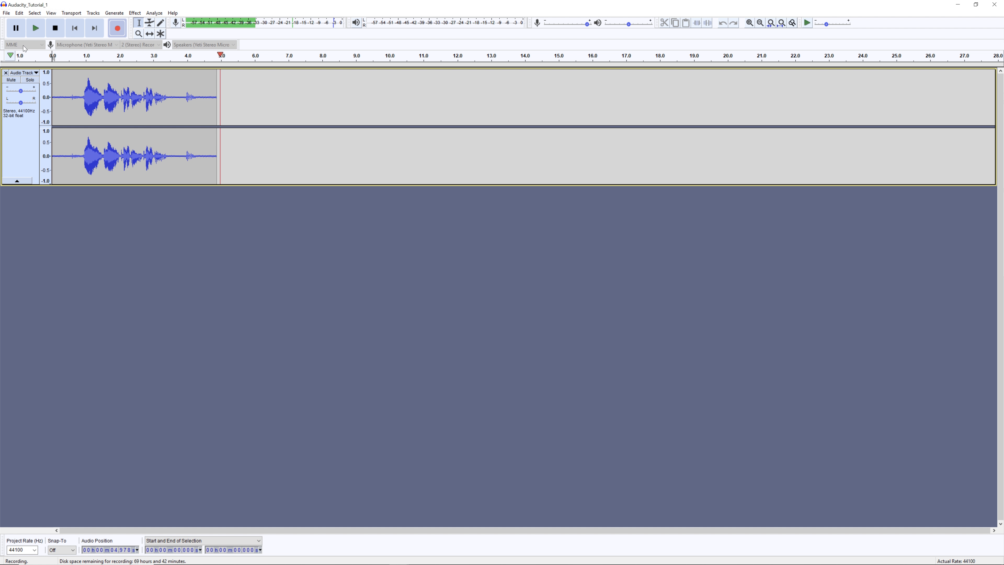
{"action": "left_click", "coordinate": [62, 34]}
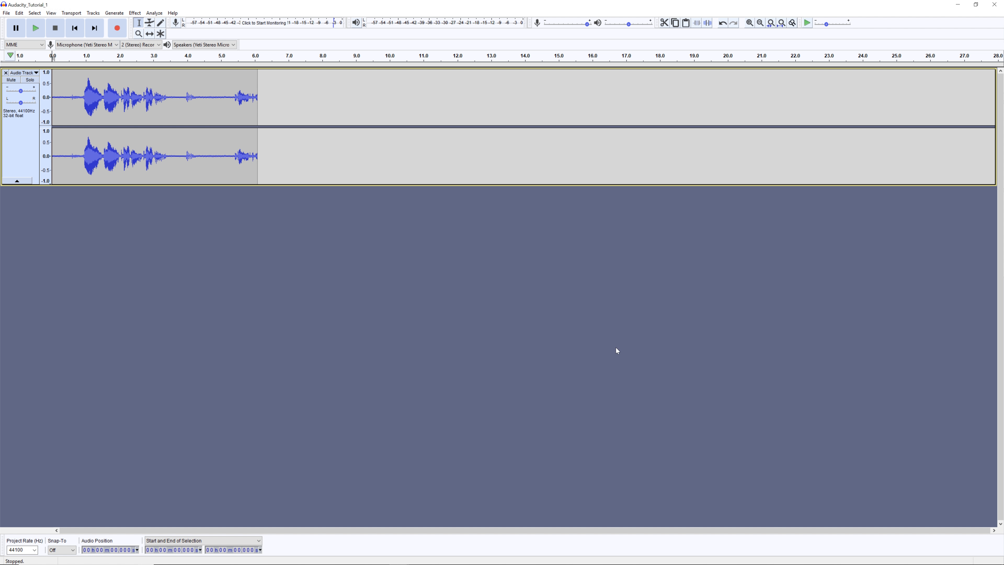
{"action": "left_click", "coordinate": [74, 82]}
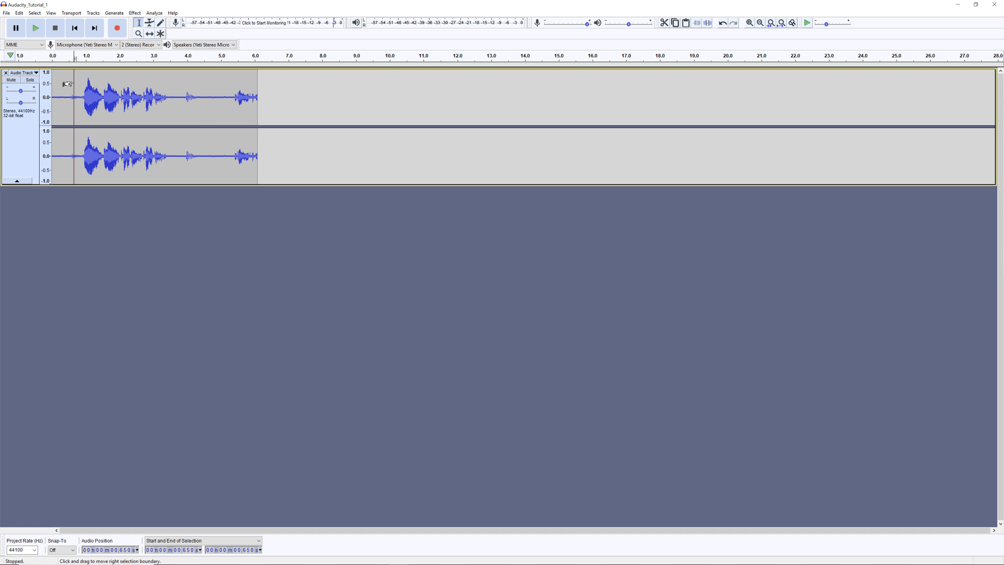
{"action": "left_click", "coordinate": [36, 29]}
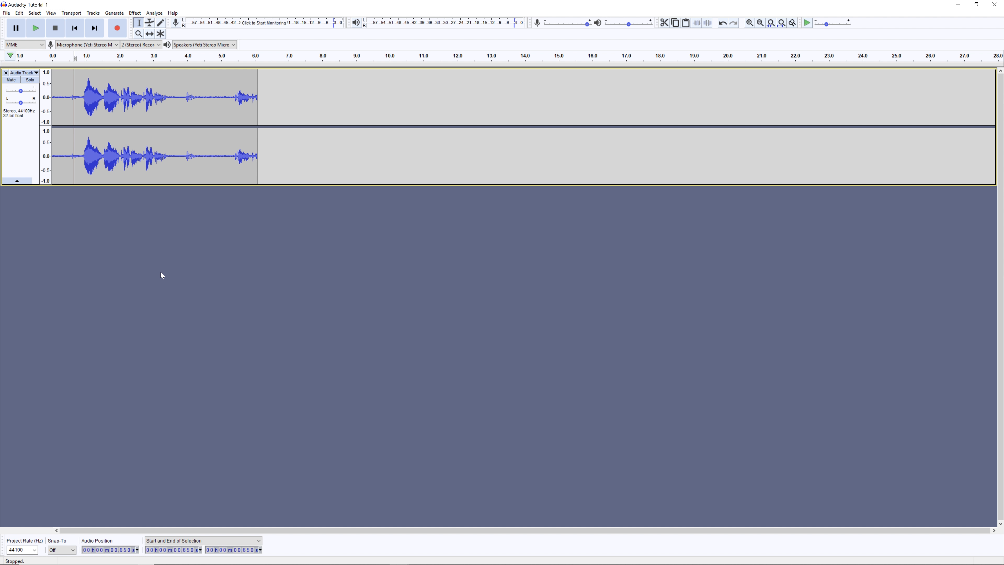
- Close the Audacity_Tutorial_1 project without saving its changes
{"action": "left_click", "coordinate": [997, 4]}
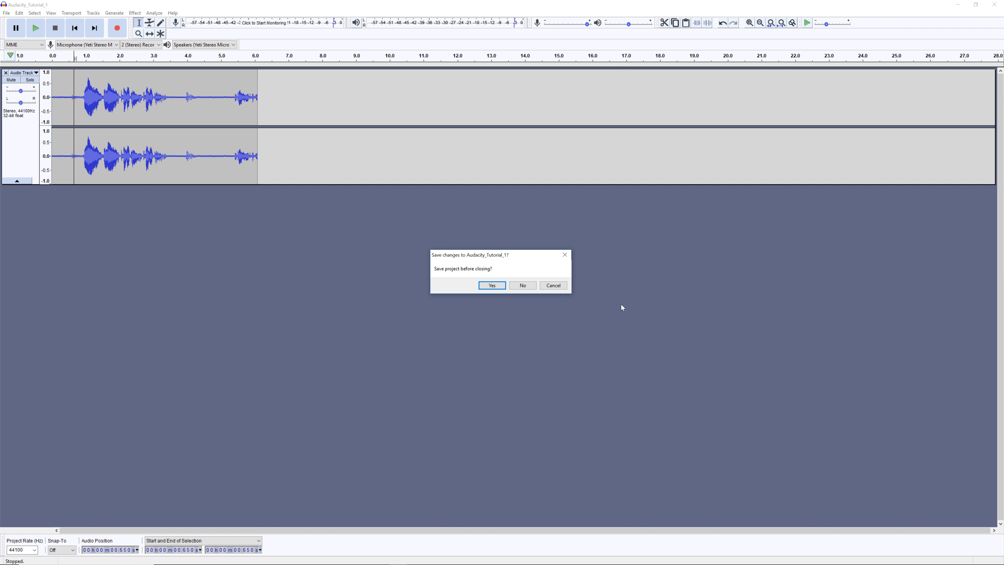
{"action": "left_click", "coordinate": [513, 290]}
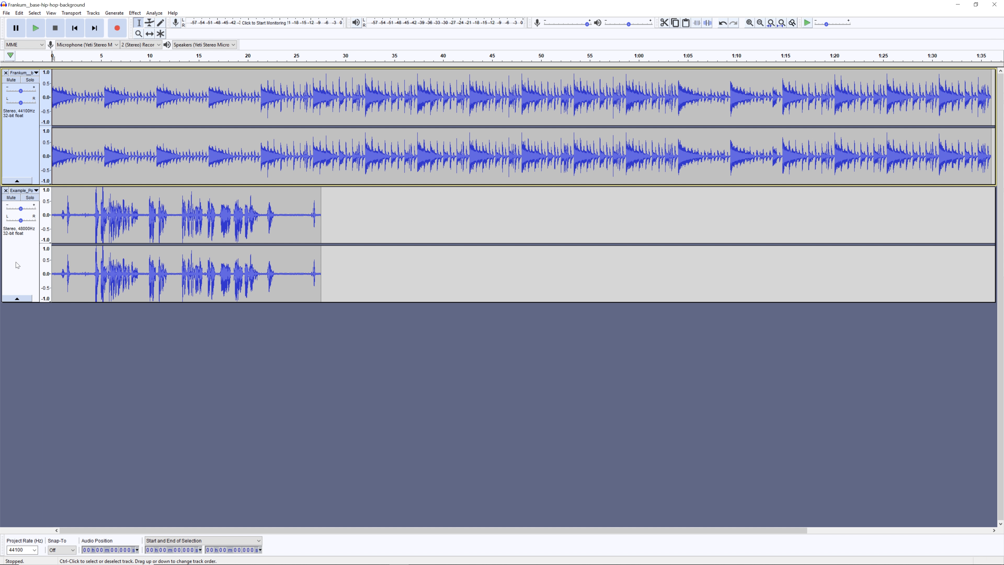
- Try solo and mute on the background music and Example voice tracks, finishing with only the voice track soloed
{"action": "left_click", "coordinate": [29, 198]}
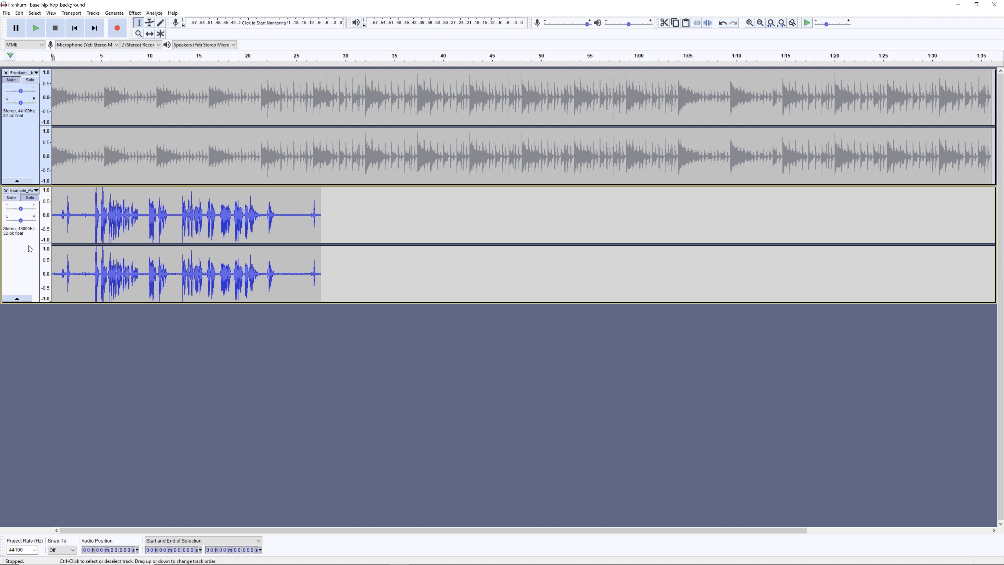
{"action": "left_click", "coordinate": [19, 199]}
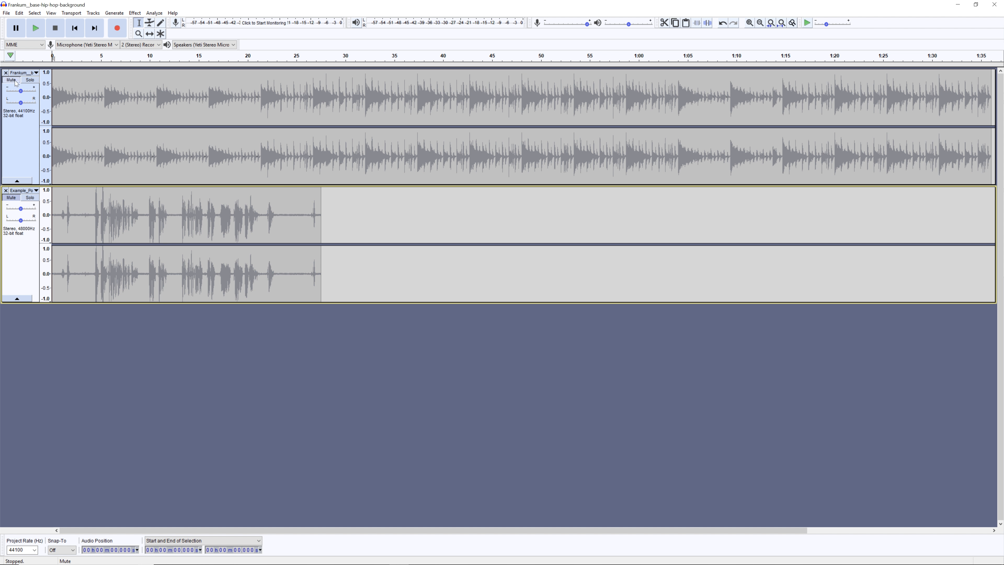
{"action": "left_click", "coordinate": [12, 81]}
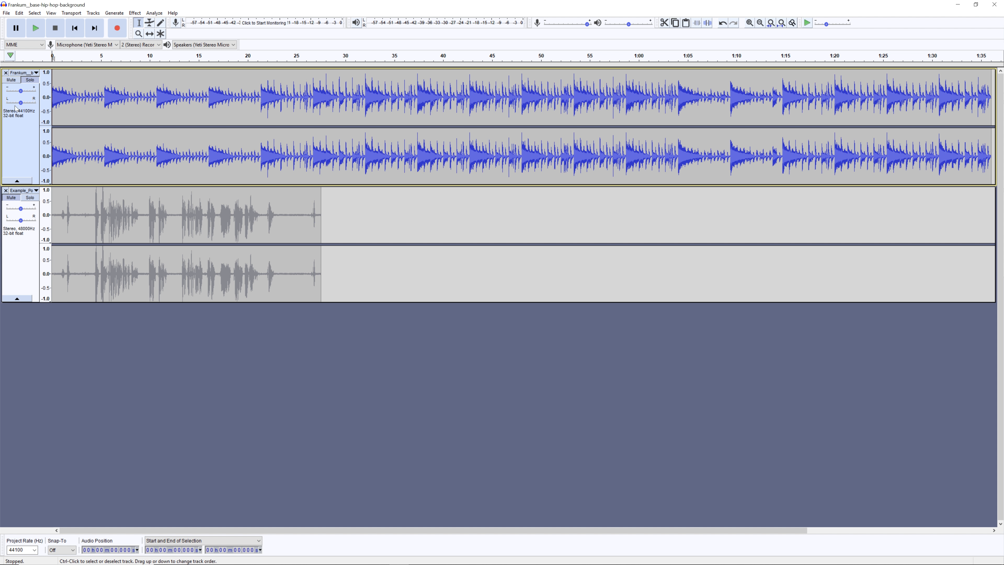
{"action": "left_click", "coordinate": [12, 81]}
{"action": "left_click", "coordinate": [30, 197]}
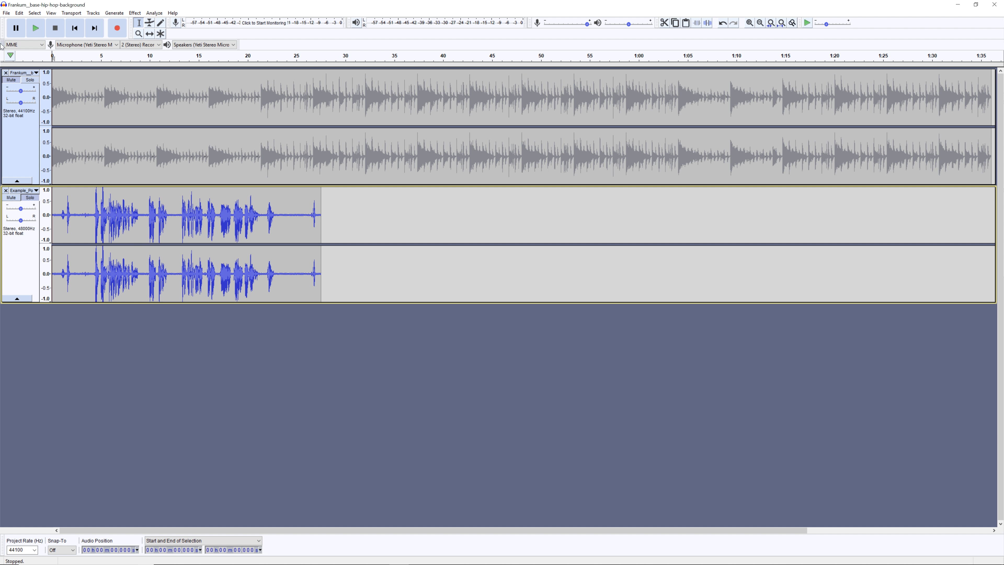
- Play the soloed voice track from about 0.5 seconds, stop it, and briefly replay it from about 0.8 seconds
{"action": "left_click", "coordinate": [57, 98]}
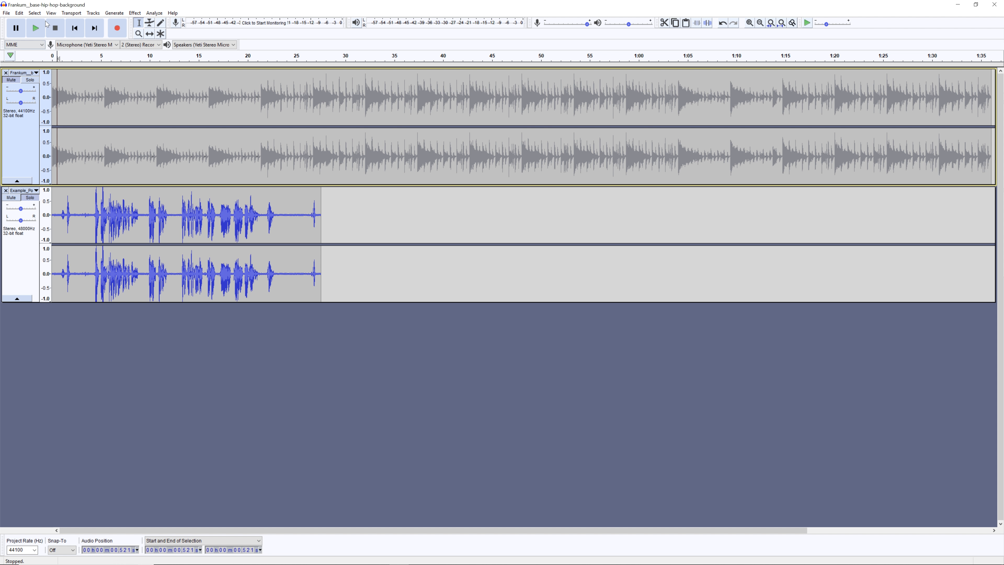
{"action": "left_click", "coordinate": [37, 27]}
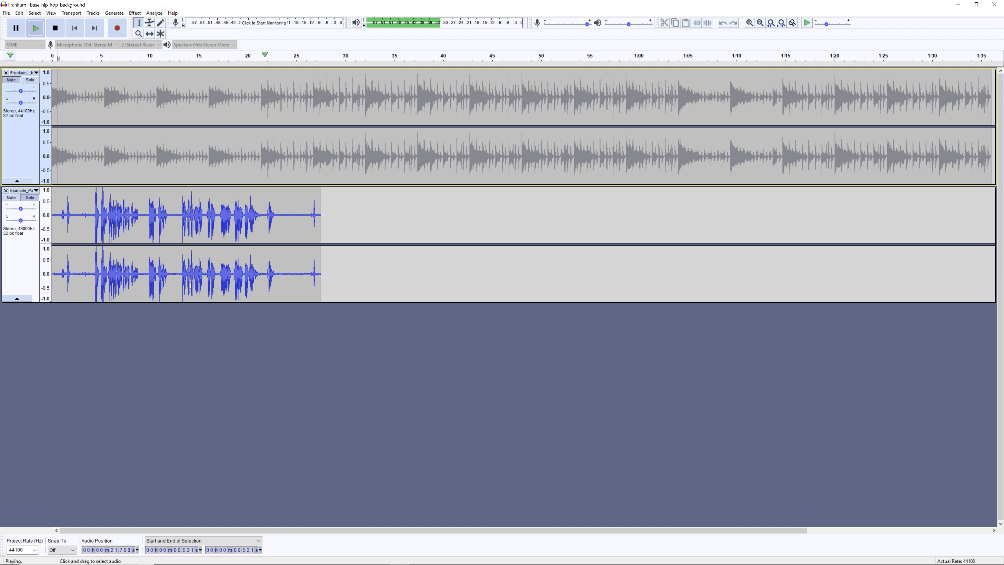
{"action": "left_click", "coordinate": [56, 28]}
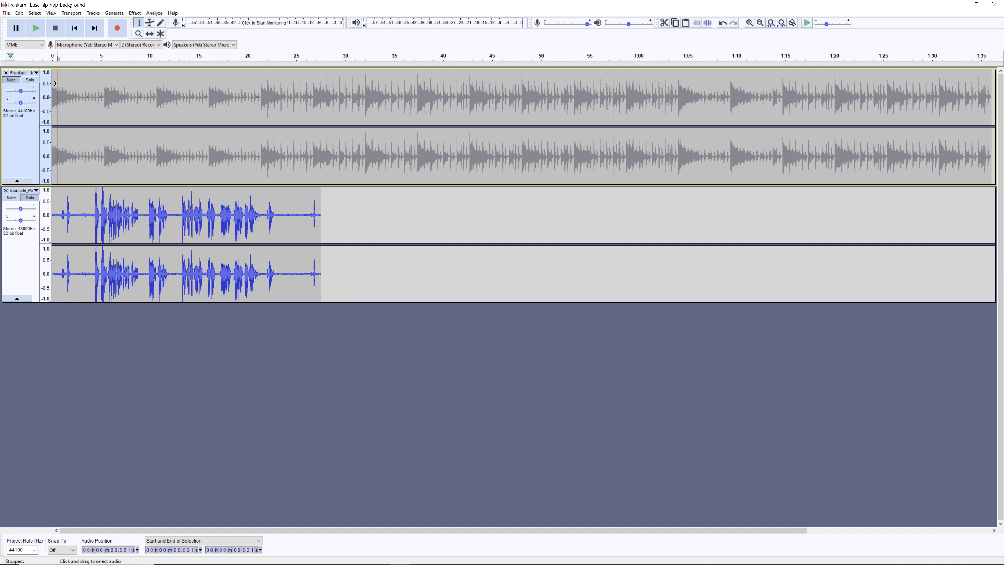
{"action": "left_click", "coordinate": [60, 92]}
{"action": "key", "text": "space"}
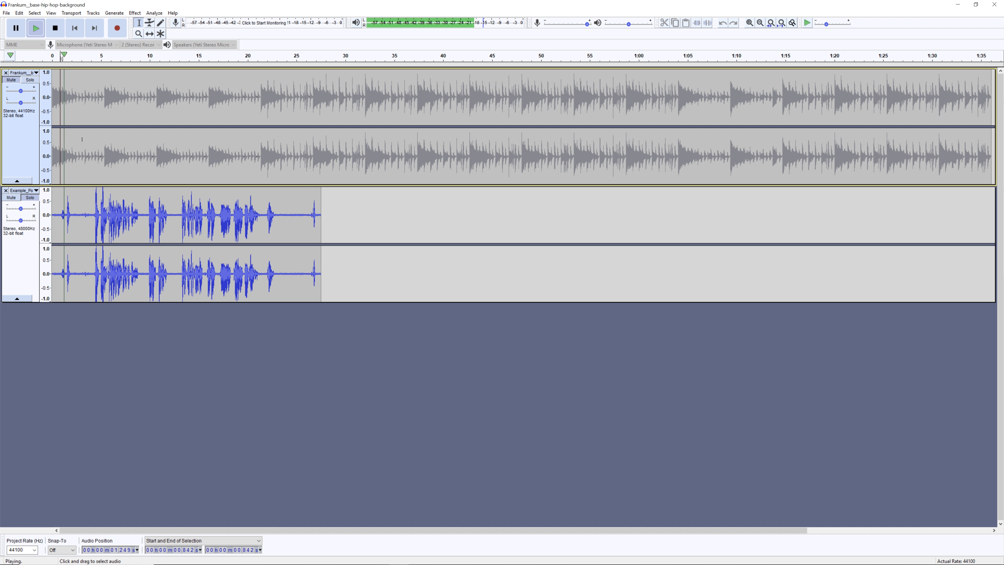
{"action": "key", "text": "space"}
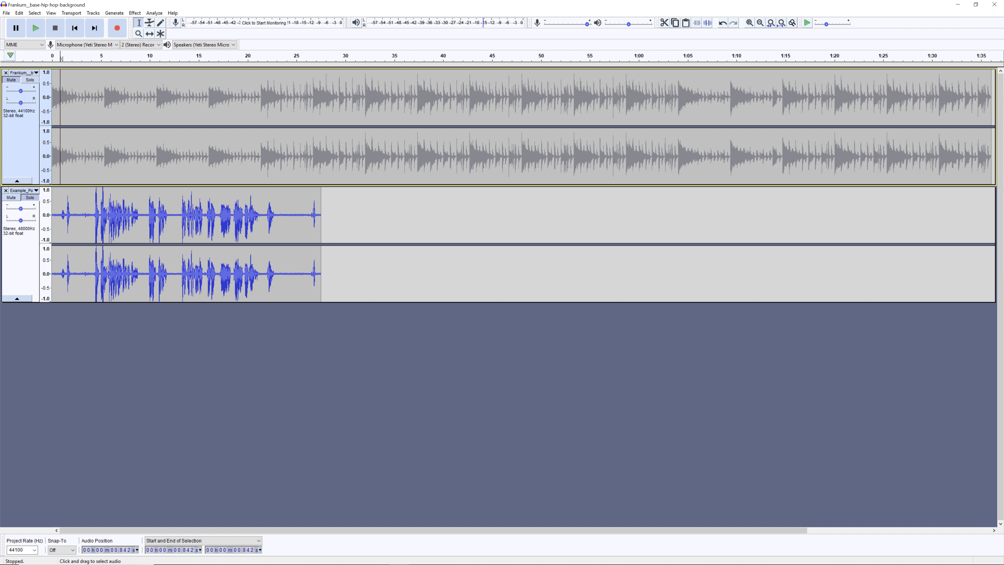
- Solo the hip-hop background music track, play it briefly from about 0.8 seconds, and stop playback
{"action": "left_click", "coordinate": [30, 80]}
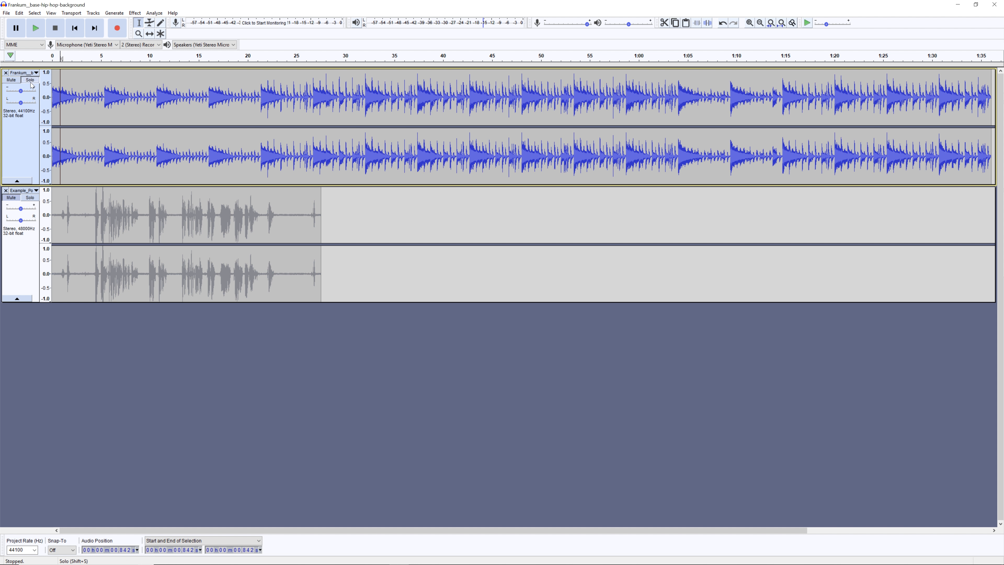
{"action": "left_click", "coordinate": [36, 29]}
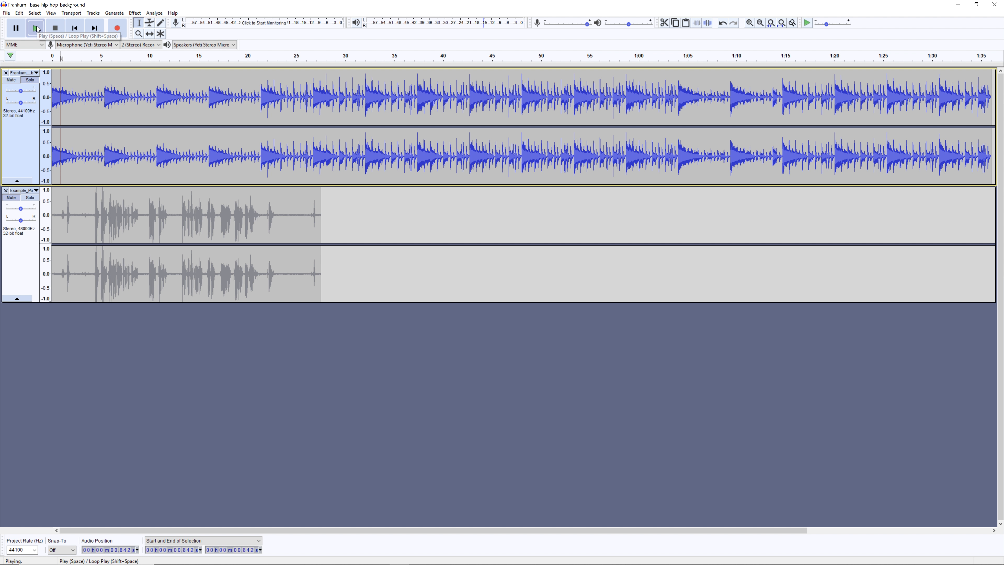
{"action": "left_click", "coordinate": [55, 28]}
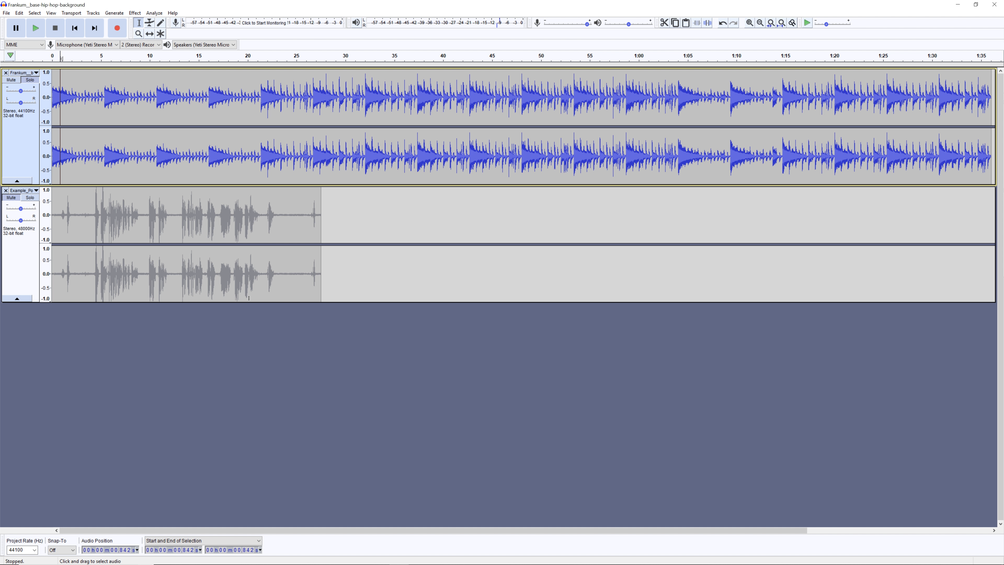
- Solo the Example voice track and try brief playback with the cursor at about 4.5 and 20.5 seconds
{"action": "left_click", "coordinate": [30, 197]}
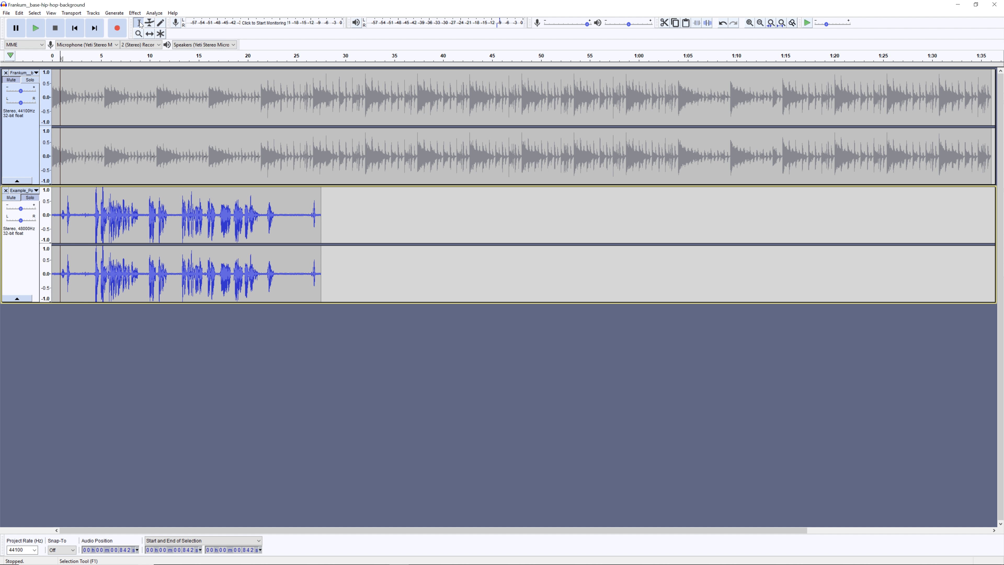
{"action": "left_click", "coordinate": [169, 207]}
{"action": "left_click", "coordinate": [264, 210]}
{"action": "left_click", "coordinate": [96, 207]}
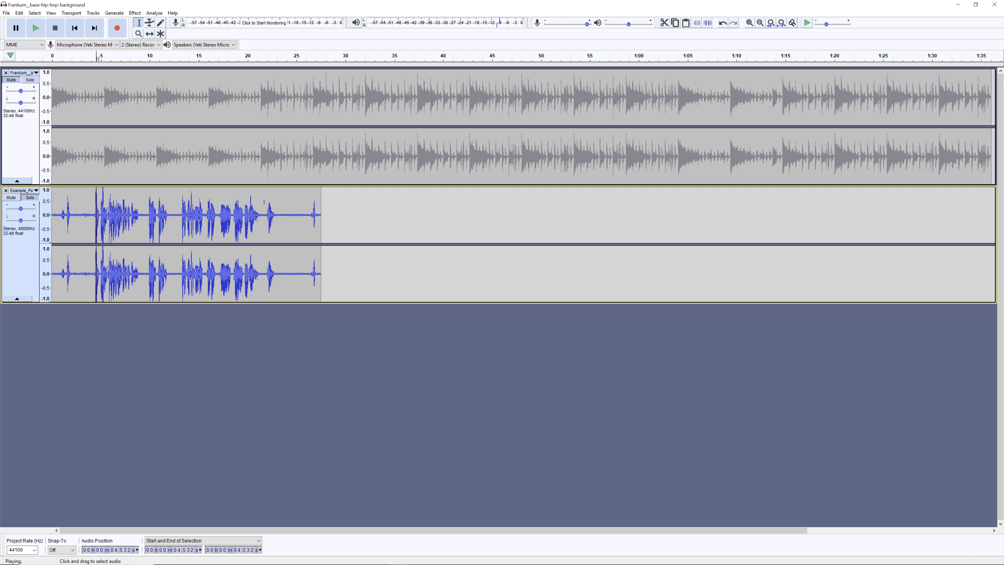
{"action": "key", "text": "space"}
{"action": "left_click", "coordinate": [252, 201]}
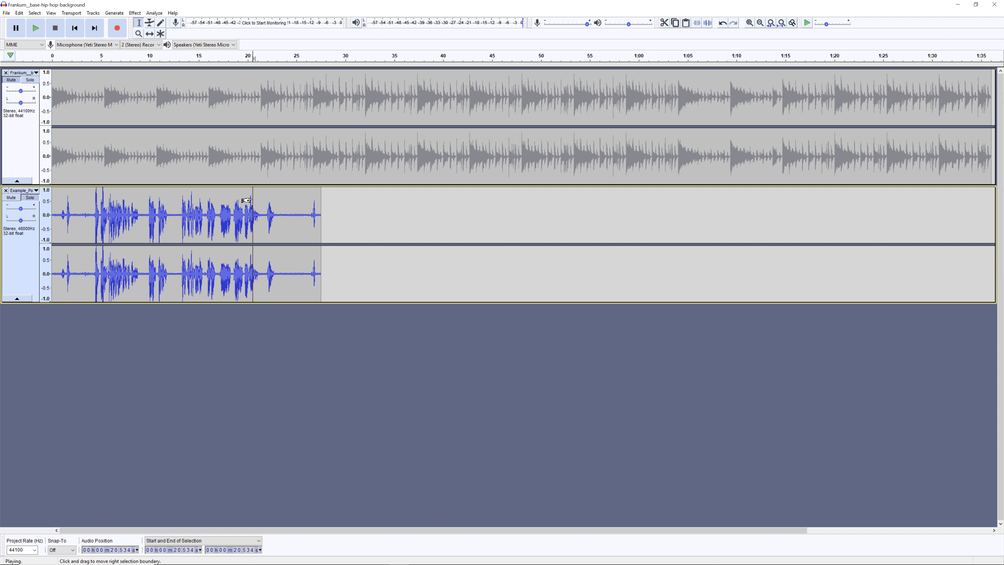
{"action": "key", "text": "space"}
- Try selecting sections of the voice track, place the cursor at about 0.44 seconds, and play it briefly from there
{"action": "left_click_drag", "start_coordinate": [131, 214], "coordinate": [334, 222]}
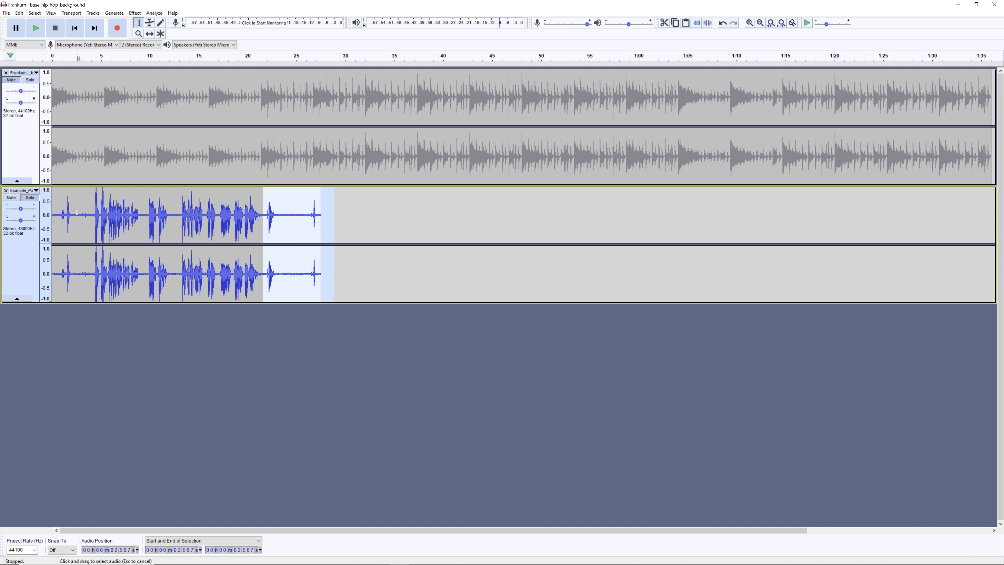
{"action": "left_click_drag", "start_coordinate": [77, 253], "coordinate": [241, 257]}
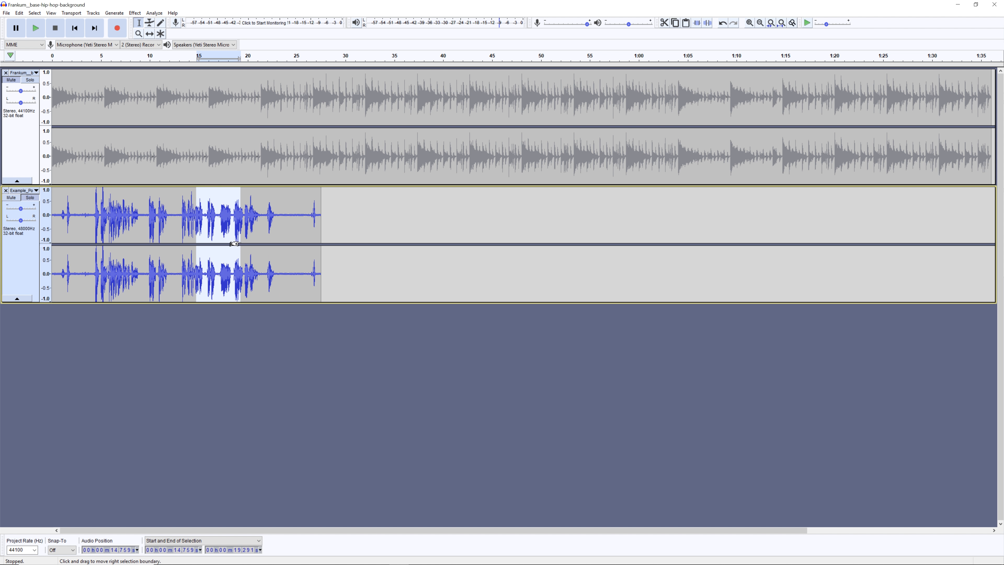
{"action": "left_click", "coordinate": [57, 206]}
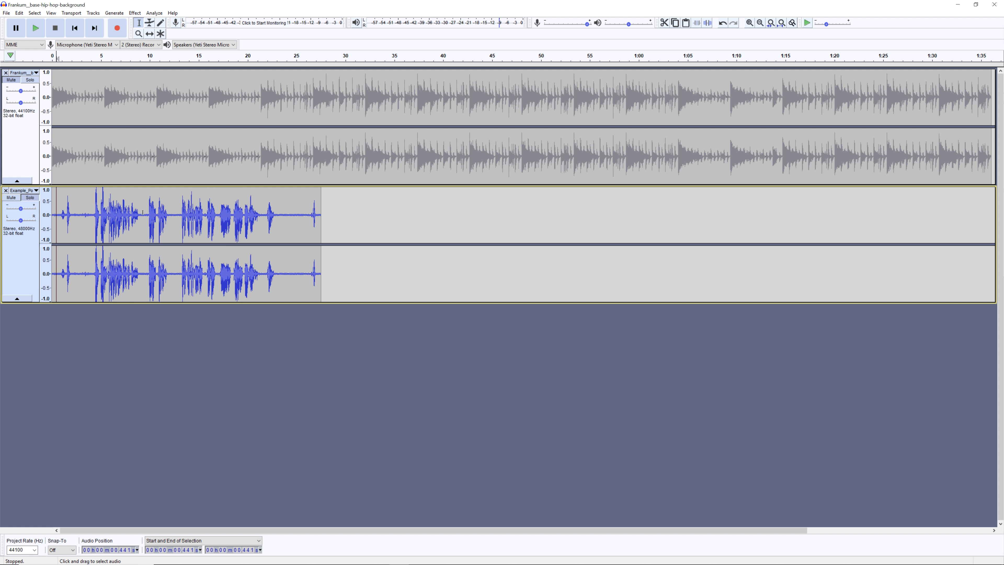
{"action": "key", "text": "space"}
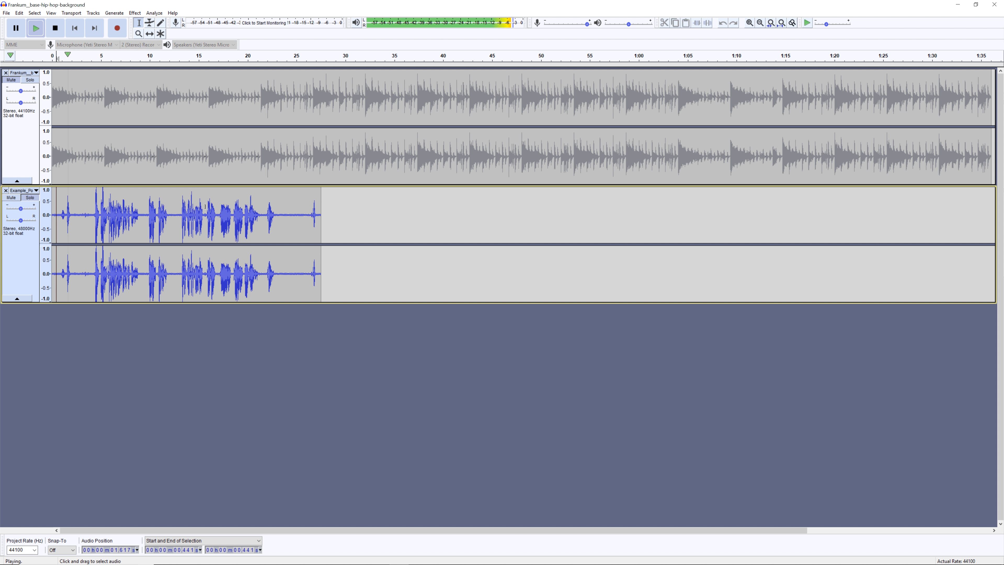
{"action": "key", "text": "space"}
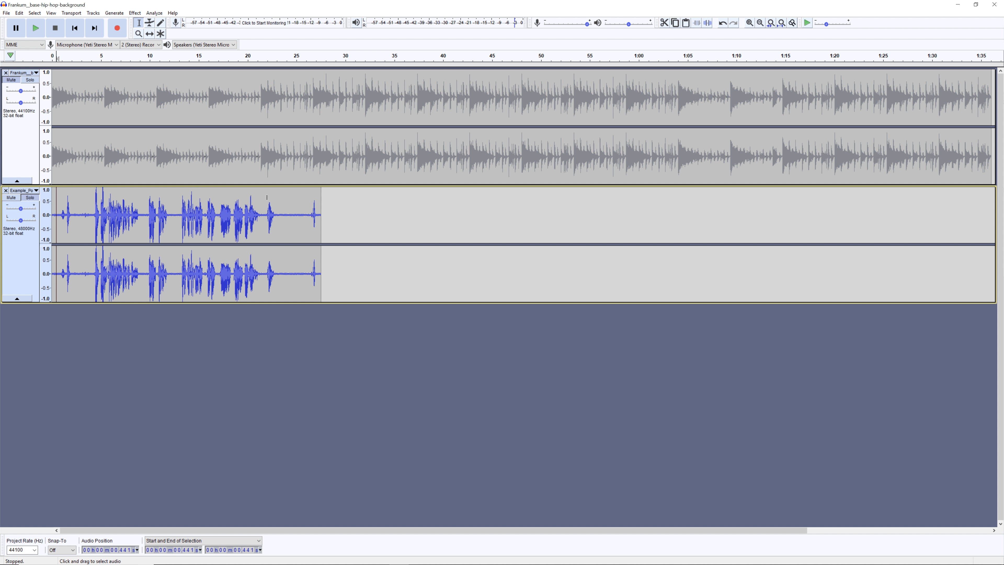
- Play the voice track briefly from about 25.6 seconds, and select its section from about 0.9 to 2.0 seconds
{"action": "left_click", "coordinate": [303, 210]}
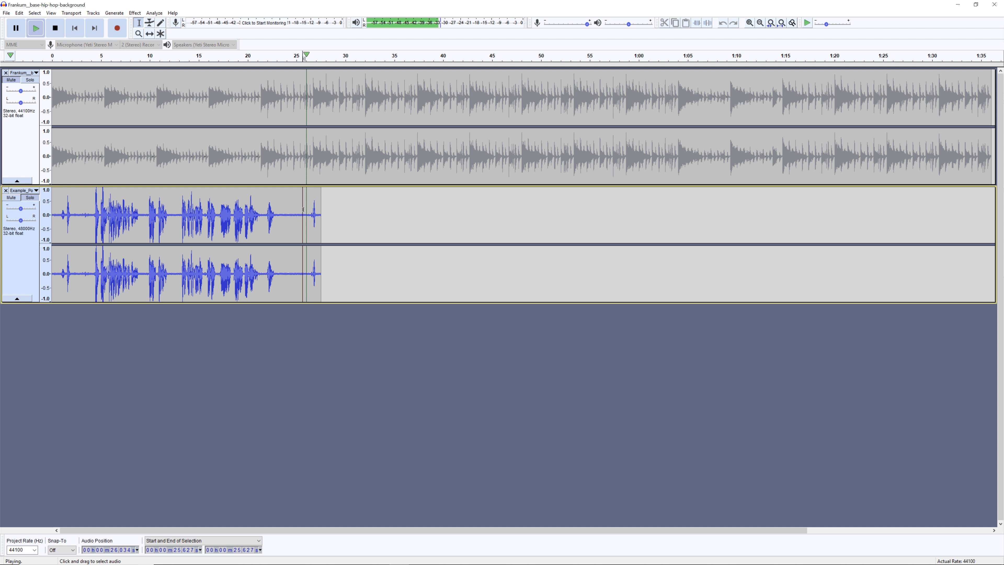
{"action": "key", "text": "space"}
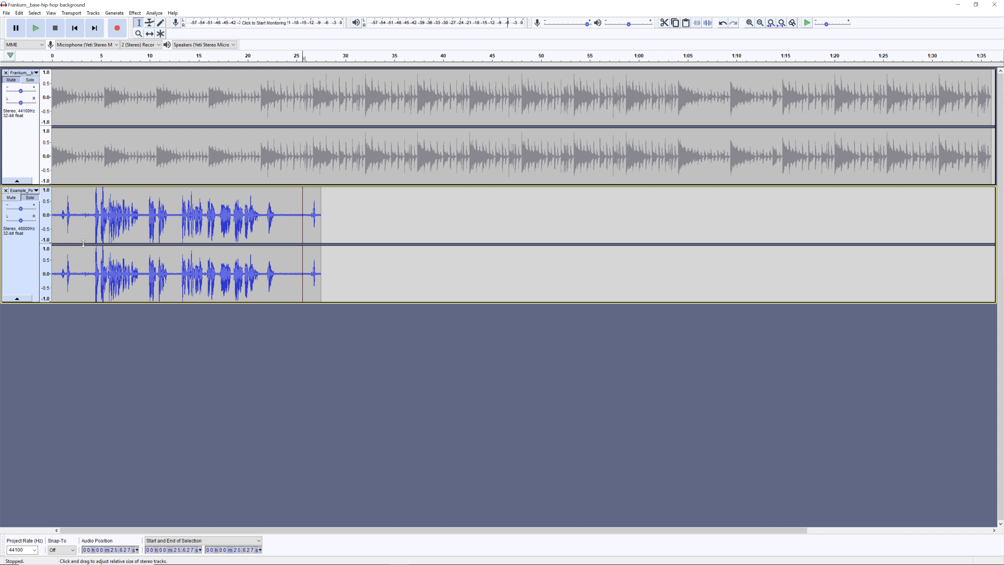
{"action": "left_click_drag", "start_coordinate": [72, 202], "coordinate": [61, 202]}
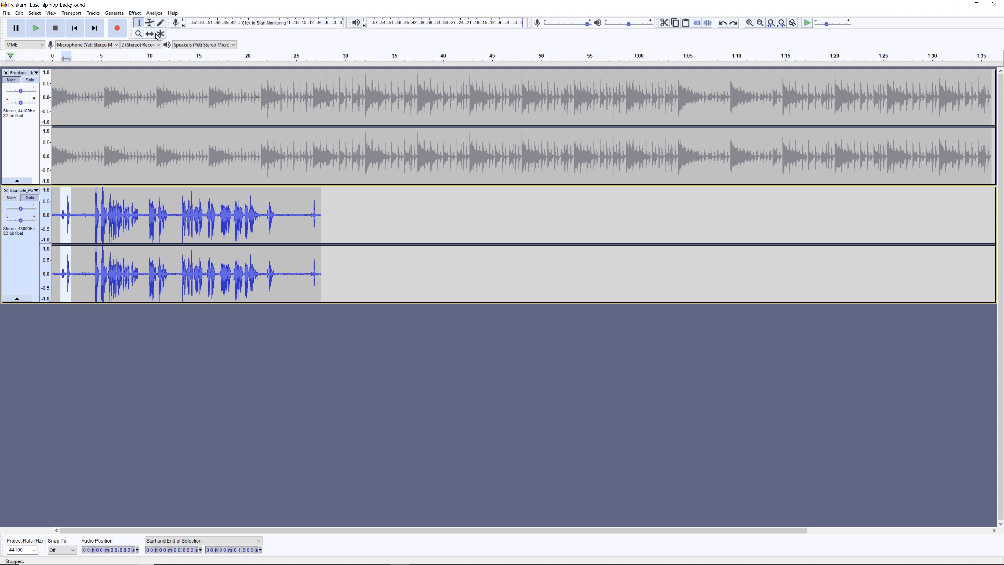
- Play the voice track briefly from about 4.33 seconds, and place the cursor at about 4.21 seconds
{"action": "left_click", "coordinate": [95, 213]}
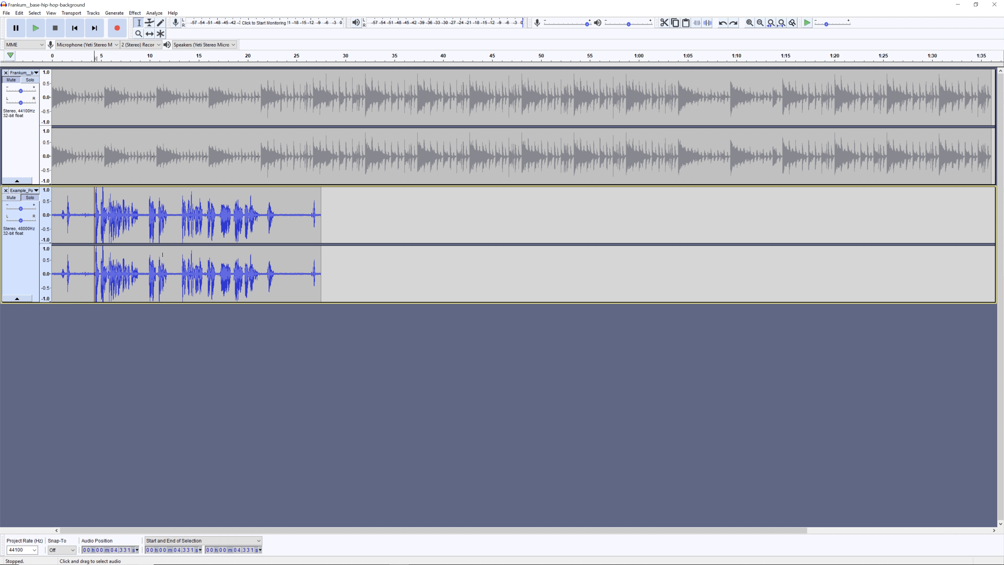
{"action": "key", "text": "space"}
{"action": "key", "text": "space"}
{"action": "left_click", "coordinate": [93, 214]}
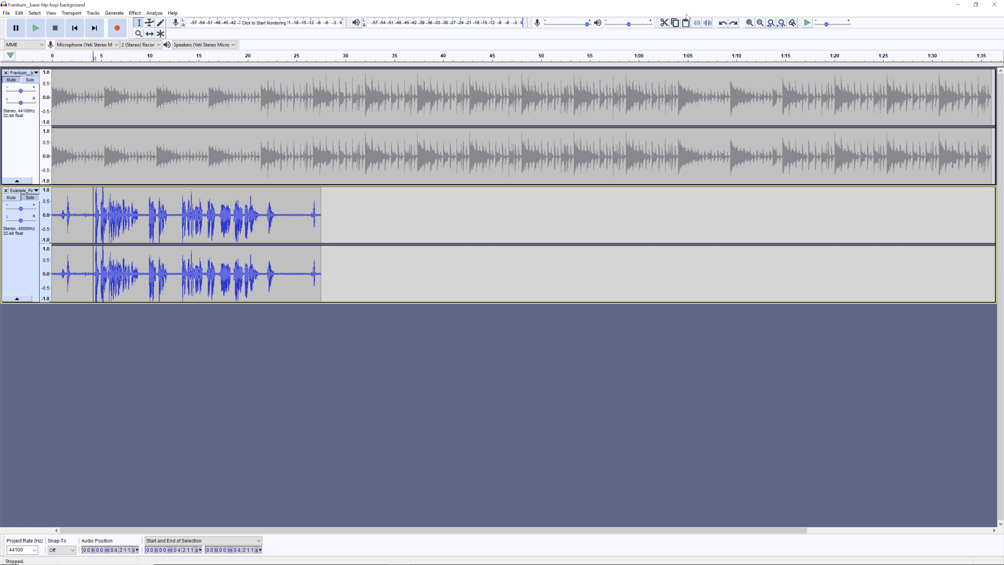
- Examine the waveforms around the cursor at about 4.21 seconds at several closer and wider zoom levels
{"action": "left_click", "coordinate": [749, 24]}
{"action": "left_click", "coordinate": [749, 24]}
{"action": "left_click", "coordinate": [749, 24]}
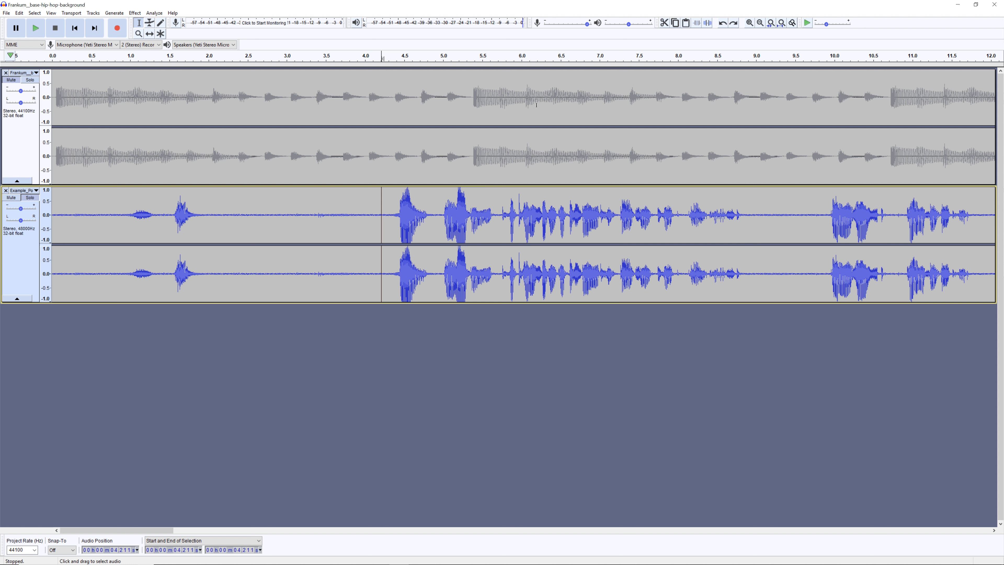
{"action": "key", "text": "ctrl+1"}
{"action": "key", "text": "ctrl+1"}
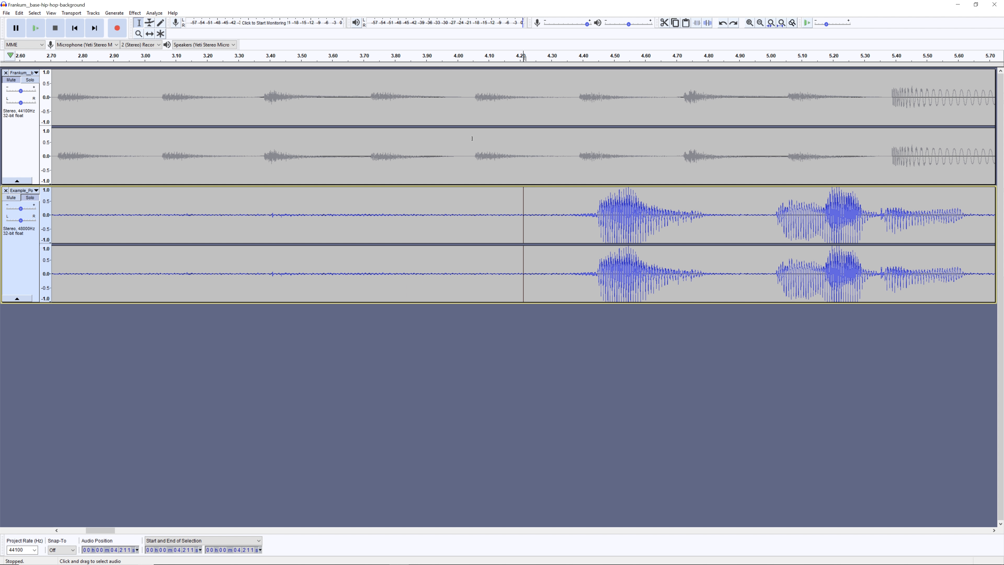
{"action": "key", "text": "ctrl+3"}
{"action": "key", "text": "ctrl+3"}
{"action": "key", "text": "ctrl+3"}
{"action": "key", "text": "ctrl+3"}
{"action": "key", "text": "ctrl+3"}
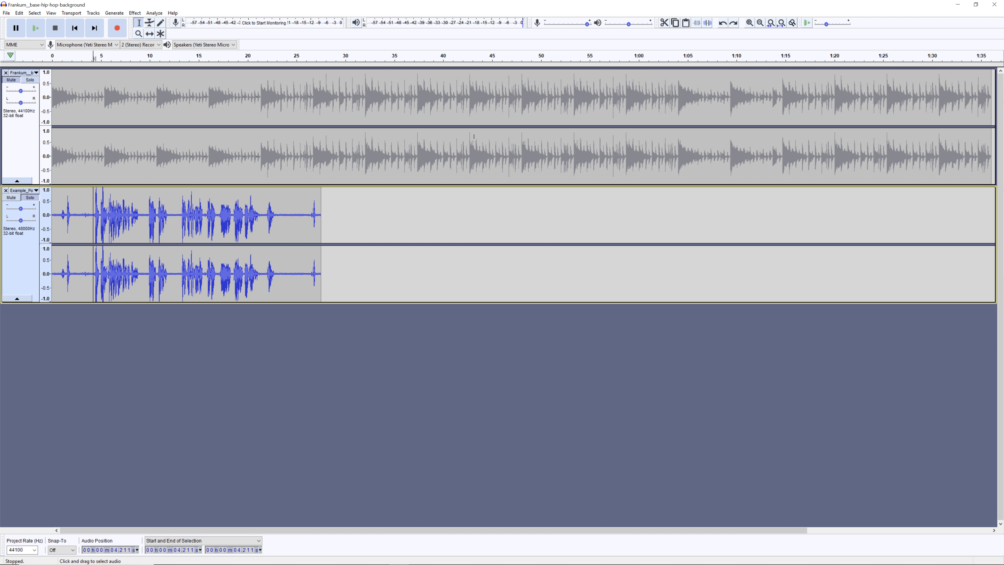
{"action": "key", "text": "ctrl+2"}
{"action": "key", "text": "ctrl+1"}
{"action": "key", "text": "ctrl+1"}
{"action": "key", "text": "ctrl+1"}
{"action": "key", "text": "ctrl+1"}
{"action": "key", "text": "ctrl+1"}
{"action": "key", "text": "ctrl+1"}
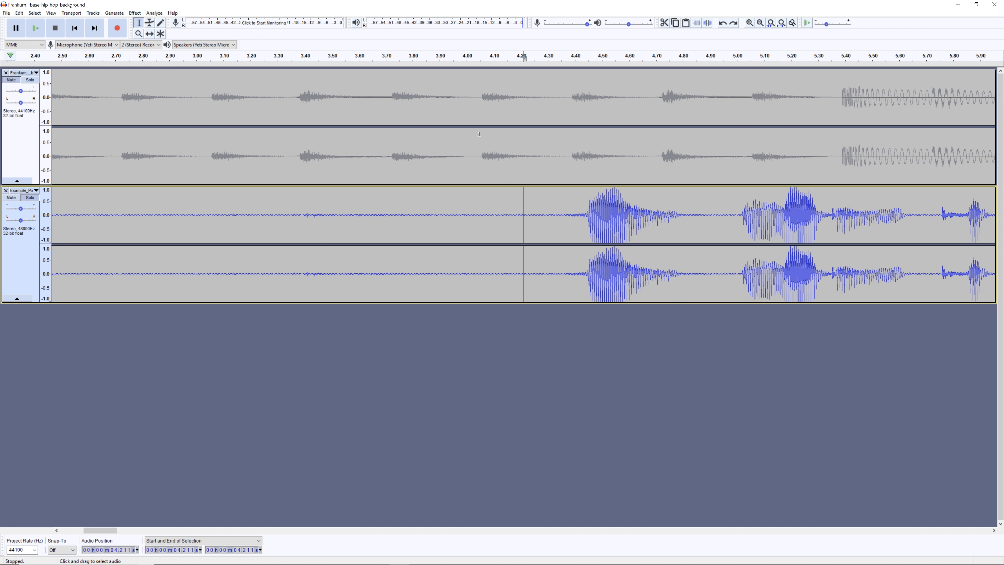
{"action": "key", "text": "ctrl+2"}
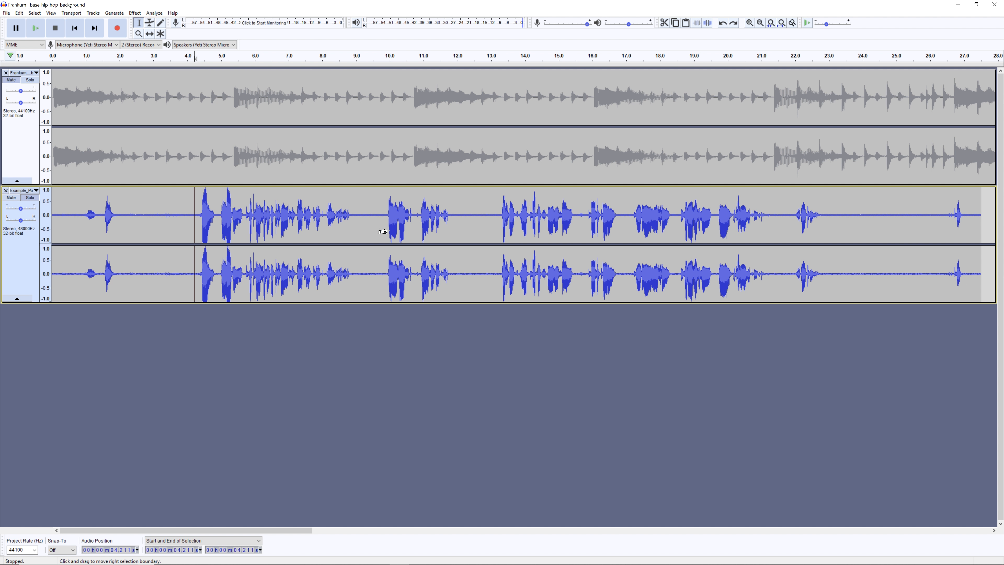
- Place the cursor precisely at about 4.327 seconds on the voice track, just before the loud speech begins
{"action": "key", "text": "ctrl+1"}
{"action": "key", "text": "ctrl+1"}
{"action": "key", "text": "ctrl+1"}
{"action": "key", "text": "ctrl+1"}
{"action": "key", "text": "ctrl+1"}
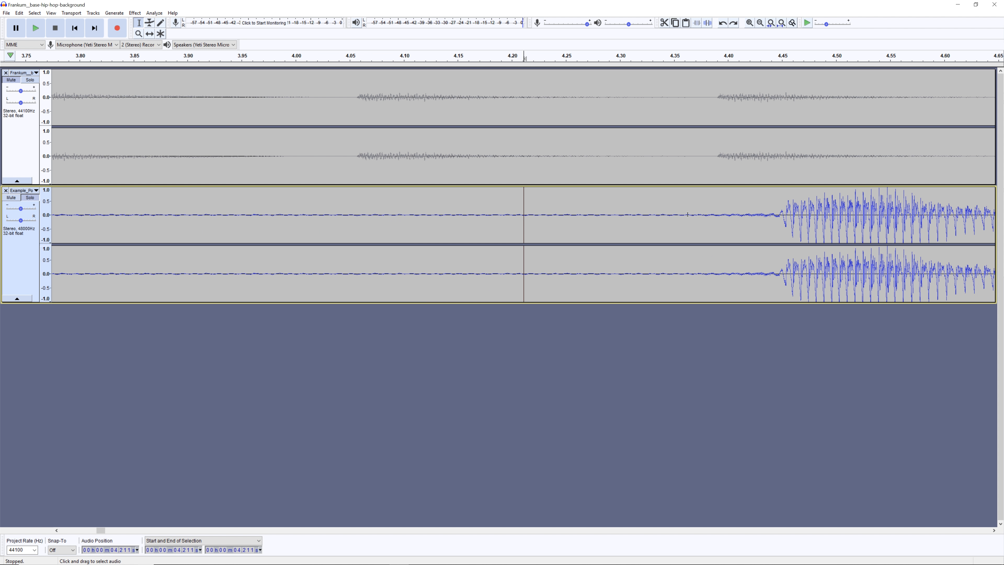
{"action": "left_click", "coordinate": [649, 216]}
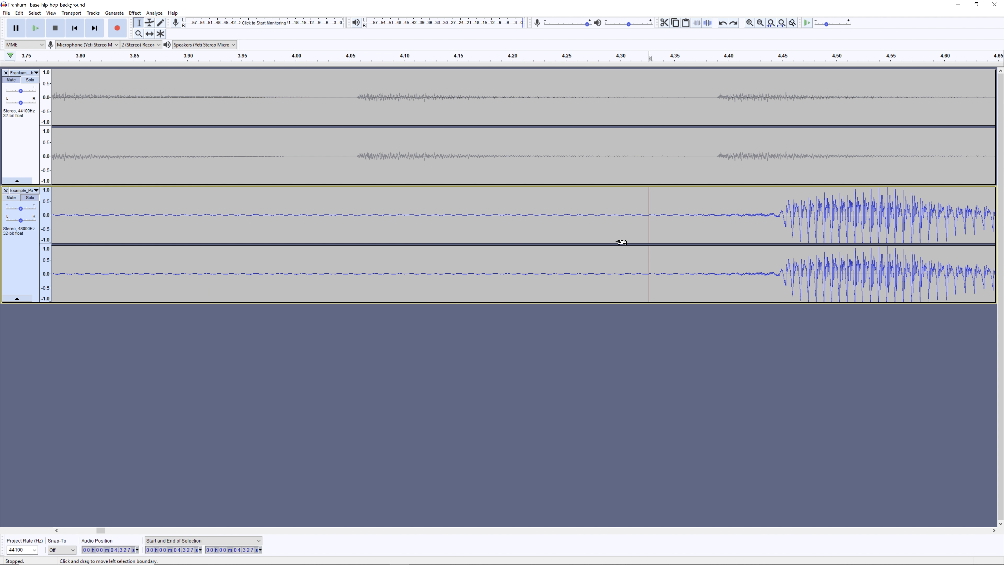
- Select the voice track's opening section from 0 to about 4.327 seconds
{"action": "key", "text": "ctrl+3"}
{"action": "key", "text": "ctrl+3"}
{"action": "key", "text": "ctrl+3"}
{"action": "key", "text": "ctrl+3"}
{"action": "key", "text": "ctrl+3"}
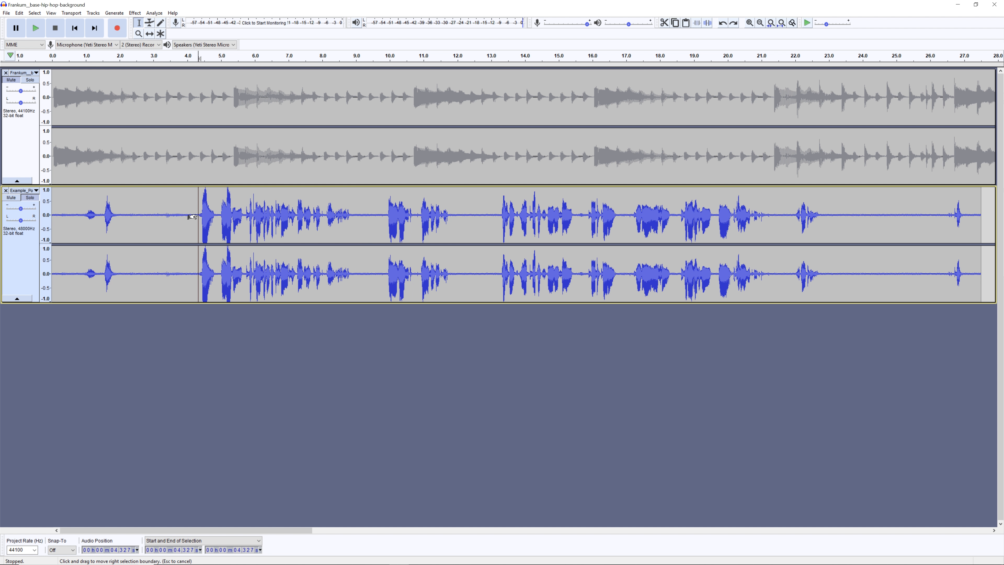
{"action": "left_click_drag", "start_coordinate": [192, 216], "coordinate": [21, 221]}
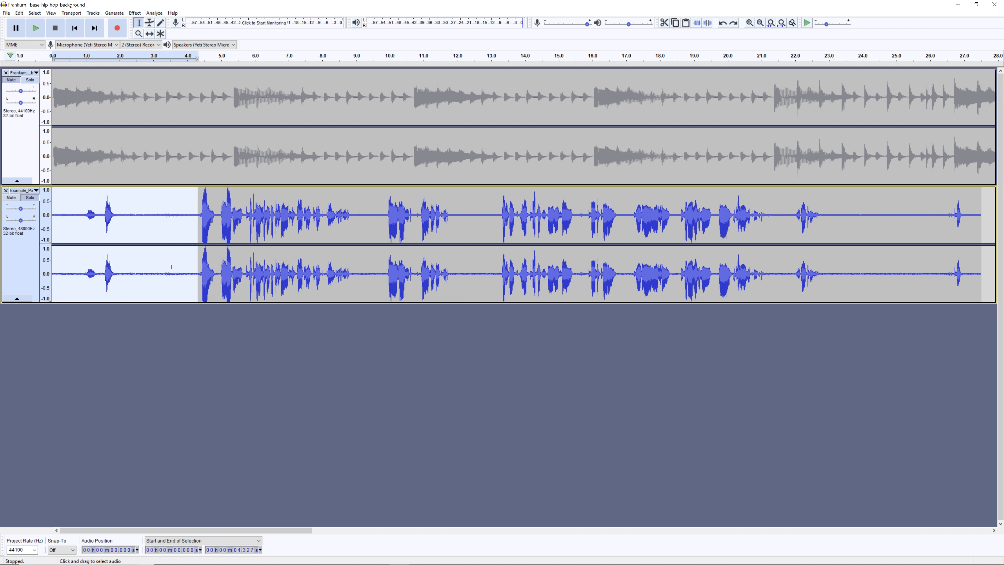
- Try deleting the selected opening section, play the voice track briefly from the start, and undo the deletion
{"action": "key", "text": "Delete"}
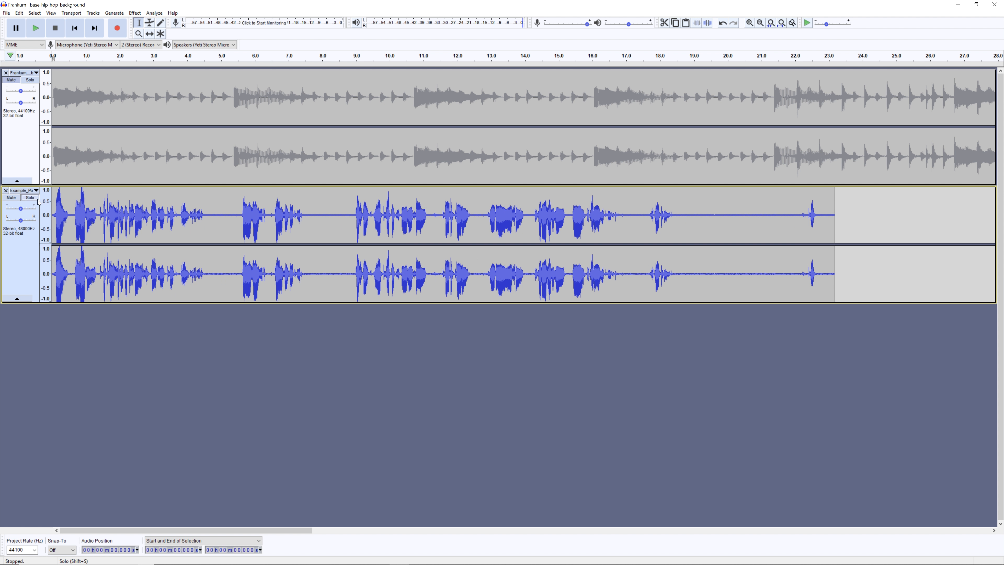
{"action": "key", "text": "space"}
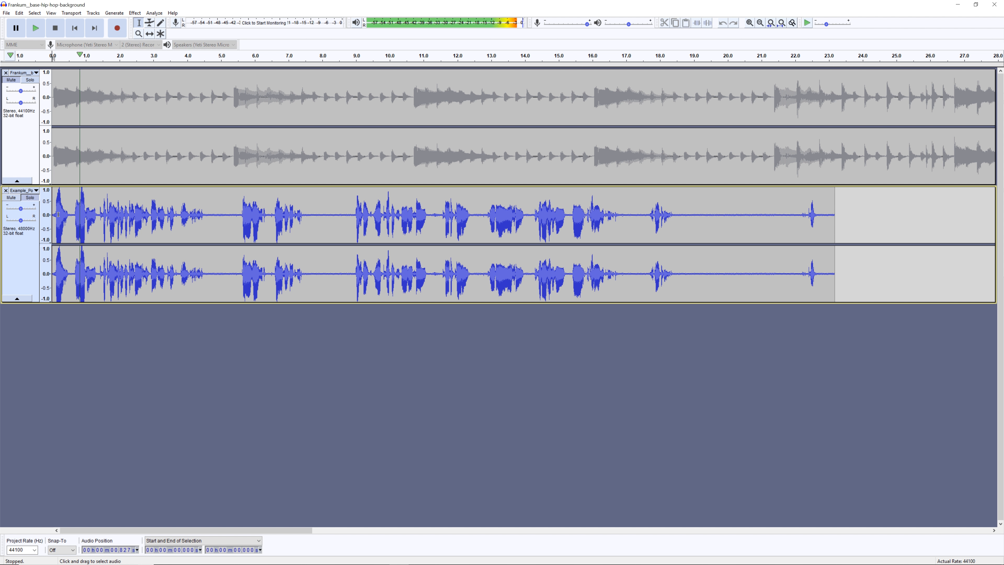
{"action": "key", "text": "space"}
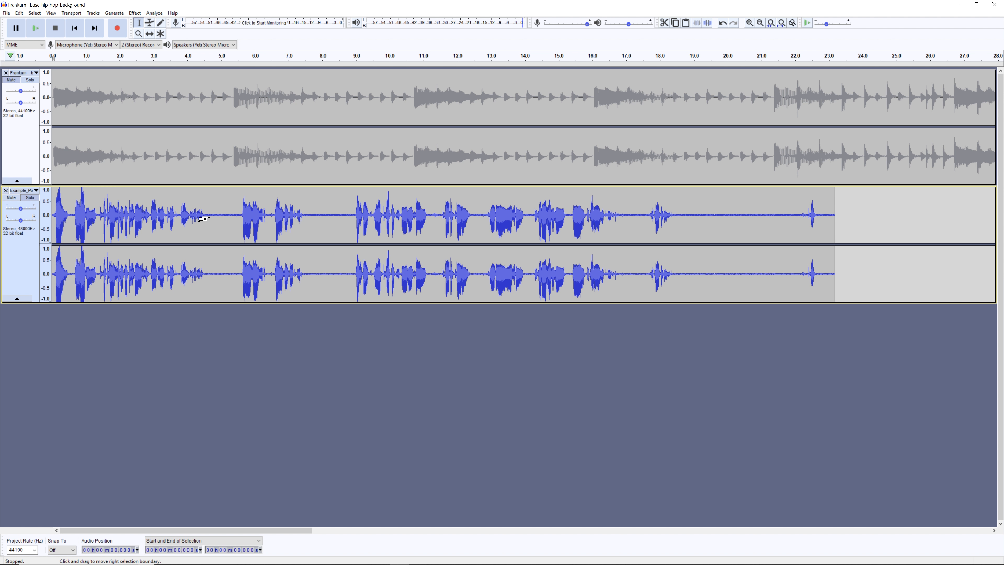
{"action": "key", "text": "ctrl+z"}
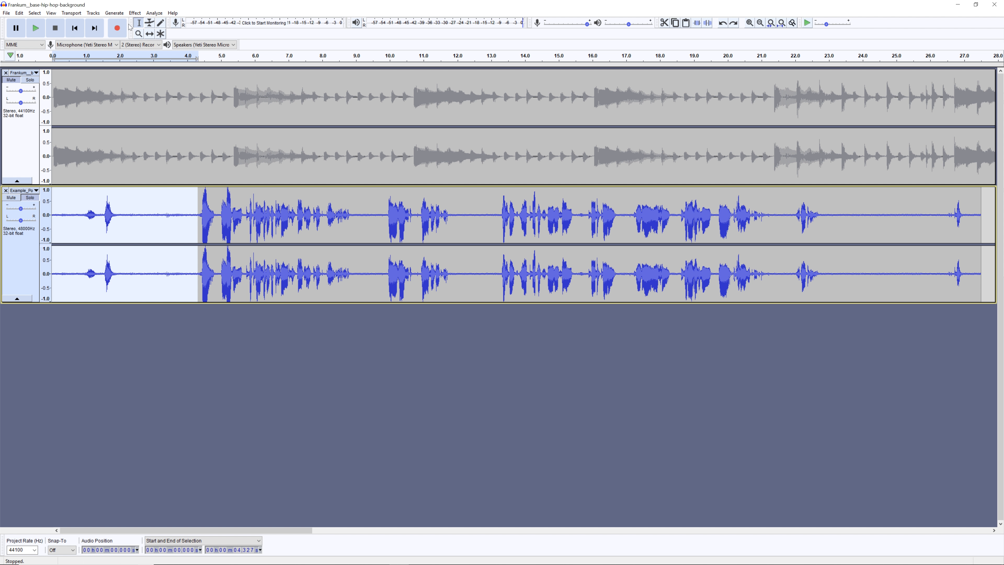
- Try Split Cut on the selected opening section of the voice track, and undo it
{"action": "left_click", "coordinate": [7, 13]}
{"action": "mouse_move", "coordinate": [19, 12]}
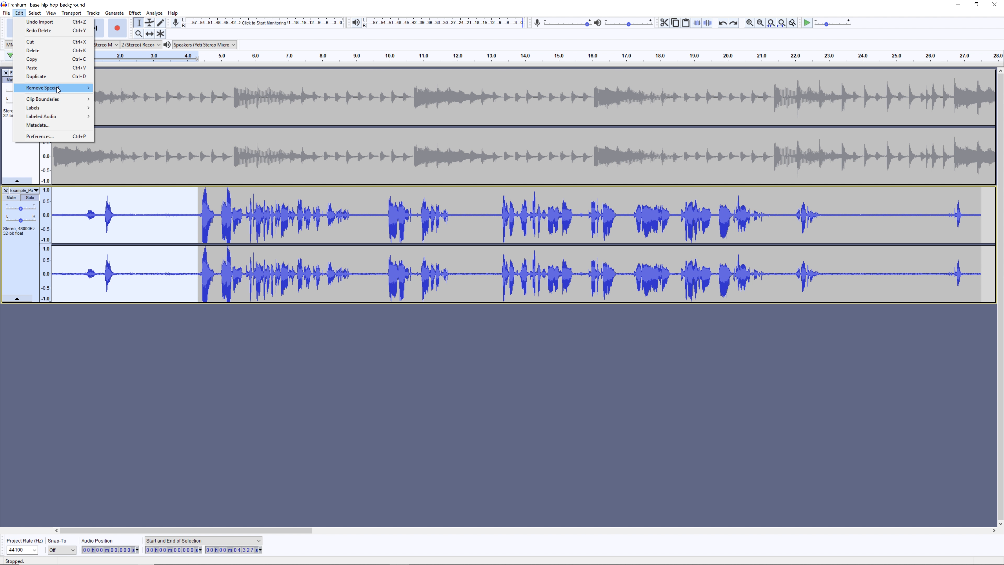
{"action": "mouse_move", "coordinate": [58, 90]}
{"action": "left_click", "coordinate": [115, 88]}
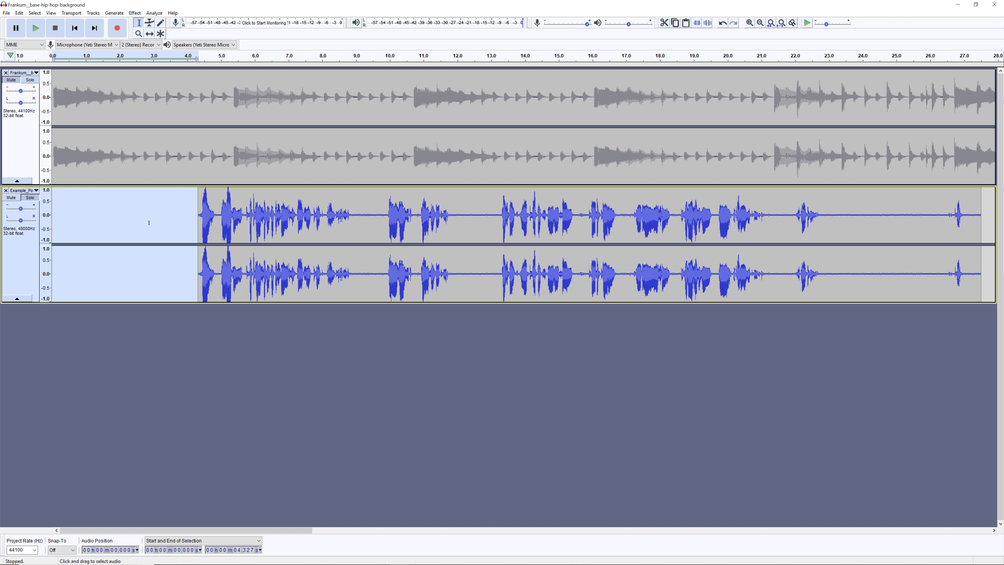
{"action": "key", "text": "ctrl+z"}
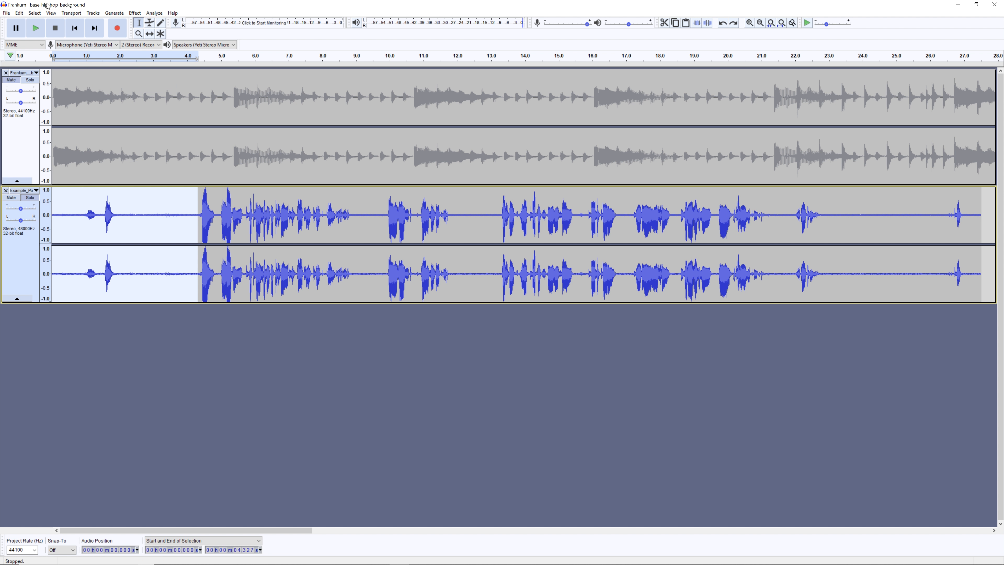
- Try Split Delete on the selected opening section of the voice track, and undo it
{"action": "left_click", "coordinate": [7, 13]}
{"action": "mouse_move", "coordinate": [20, 13]}
{"action": "mouse_move", "coordinate": [51, 87]}
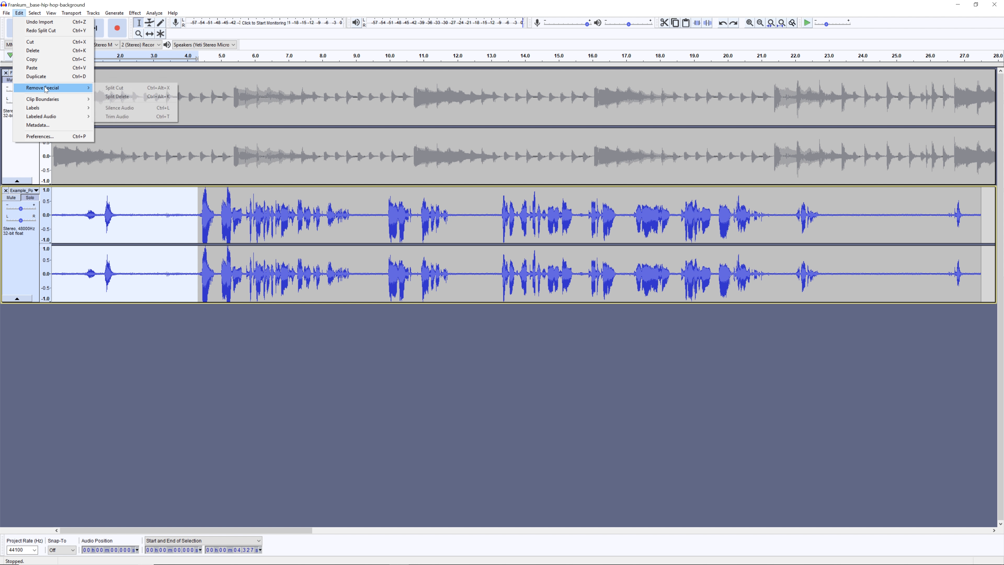
{"action": "left_click", "coordinate": [129, 98]}
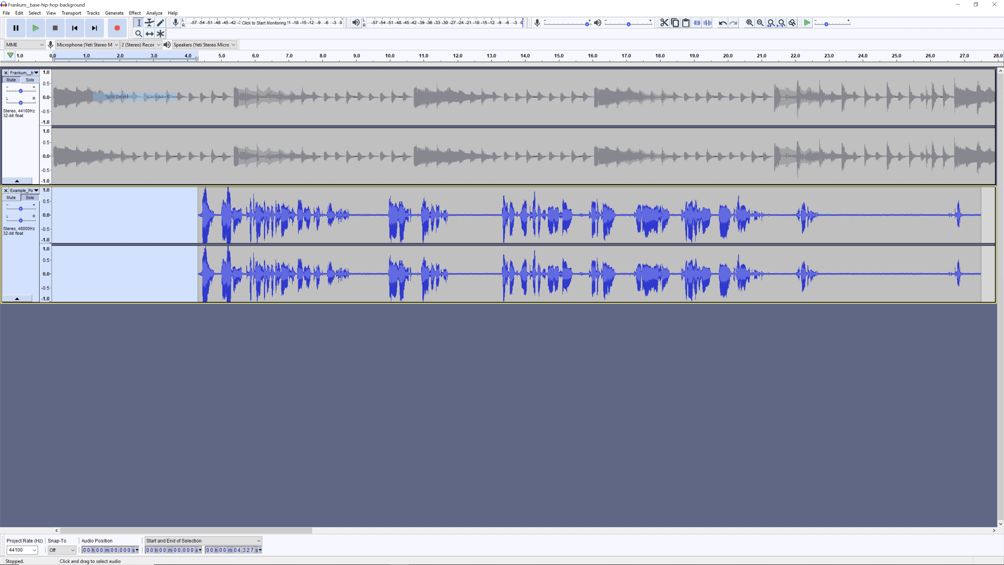
{"action": "key", "text": "ctrl+z"}
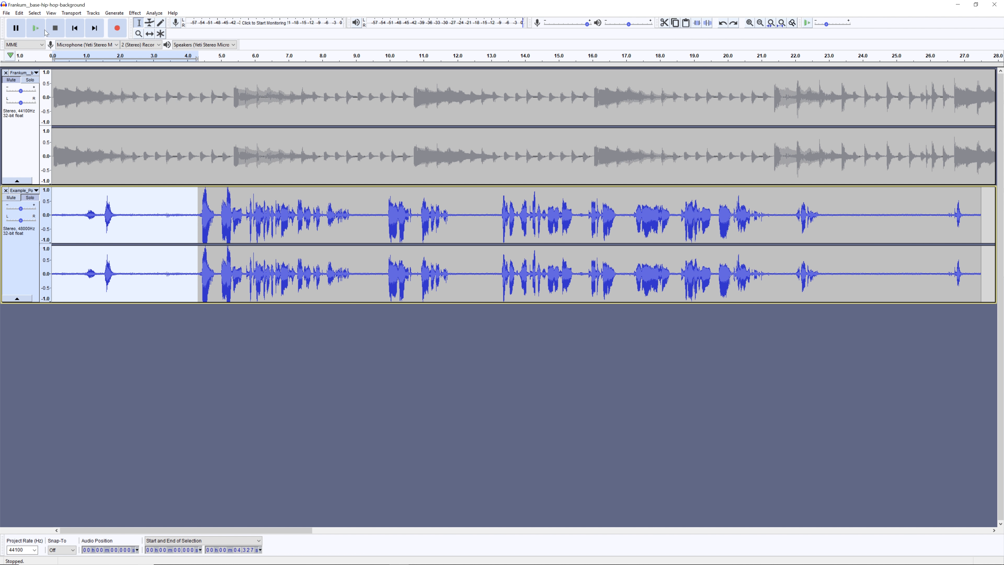
- Split the voice clip at the end of the selected opening section
{"action": "left_click", "coordinate": [20, 13]}
{"action": "mouse_move", "coordinate": [68, 100]}
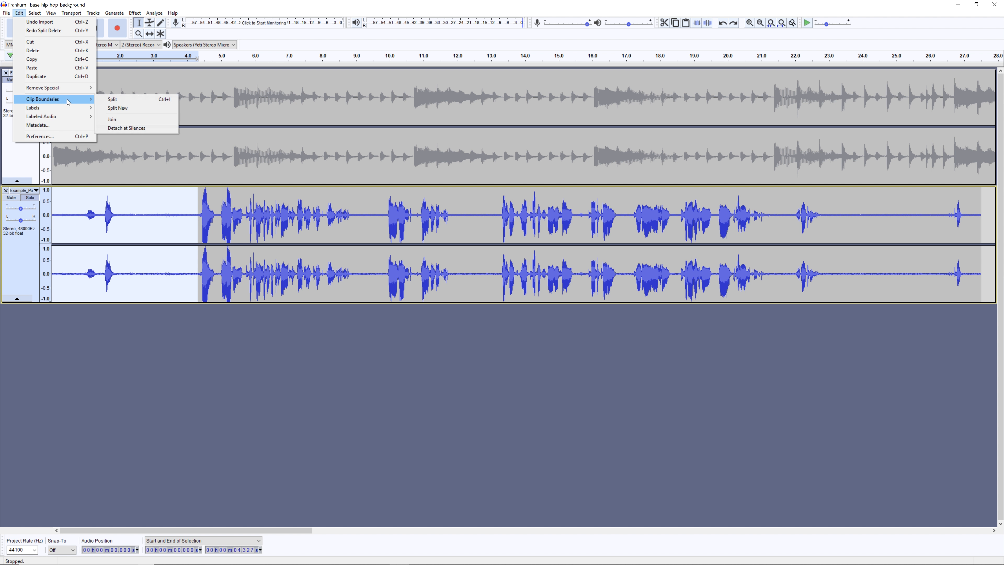
{"action": "left_click", "coordinate": [121, 103]}
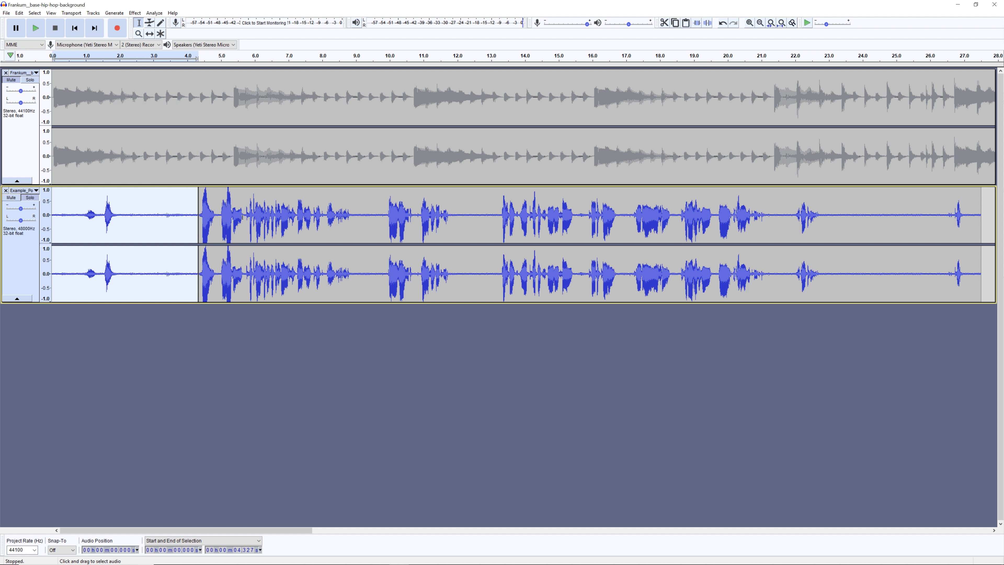
- Try shifting the second voice clip about 3.4 seconds later with the Time Shift tool, and undo the move
{"action": "left_click", "coordinate": [151, 34]}
{"action": "left_click_drag", "start_coordinate": [227, 219], "coordinate": [341, 219]}
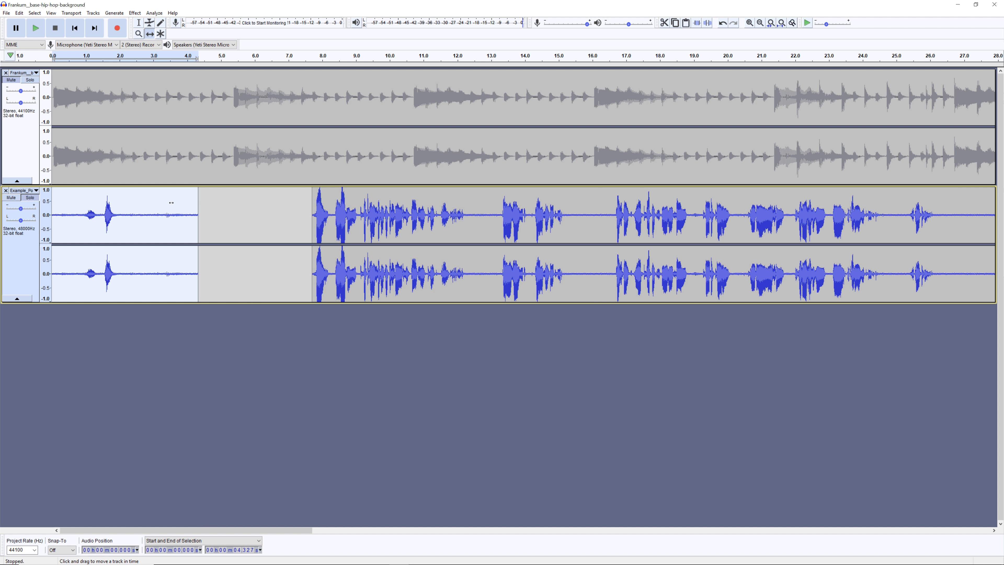
{"action": "key", "text": "ctrl+z"}
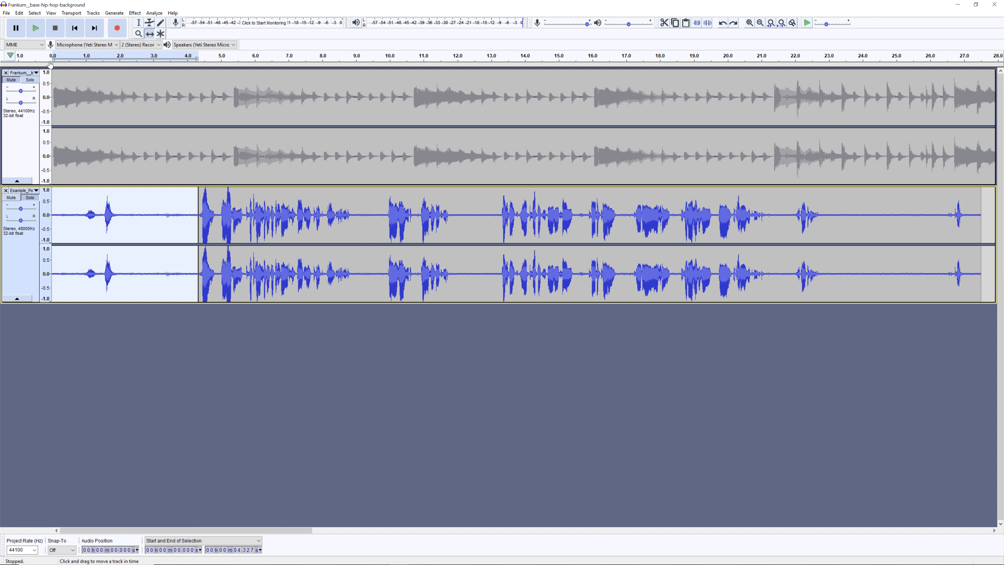
- Try moving the selected opening section to its own track with Split New, and undo it
{"action": "left_click", "coordinate": [18, 15]}
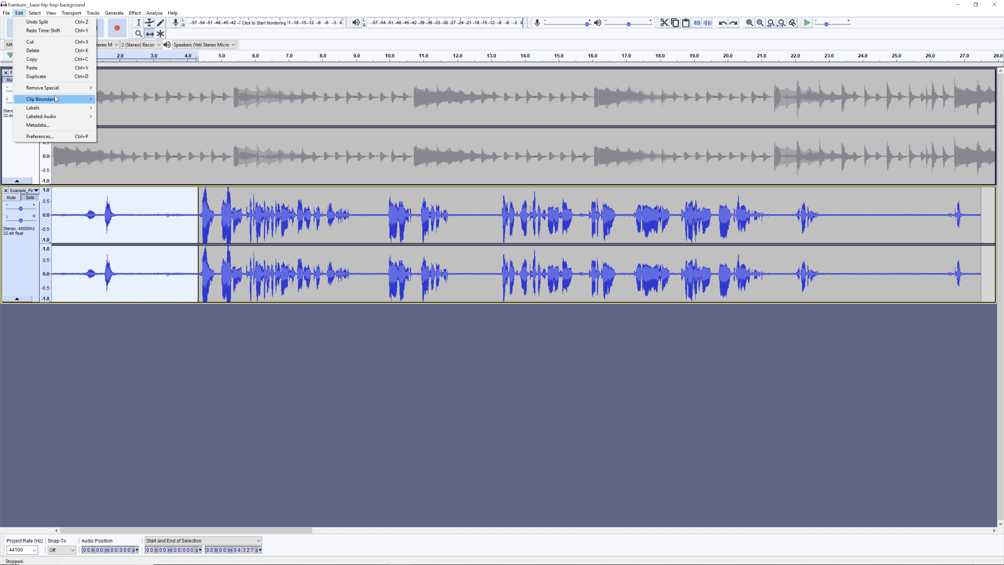
{"action": "mouse_move", "coordinate": [57, 100]}
{"action": "left_click", "coordinate": [116, 109]}
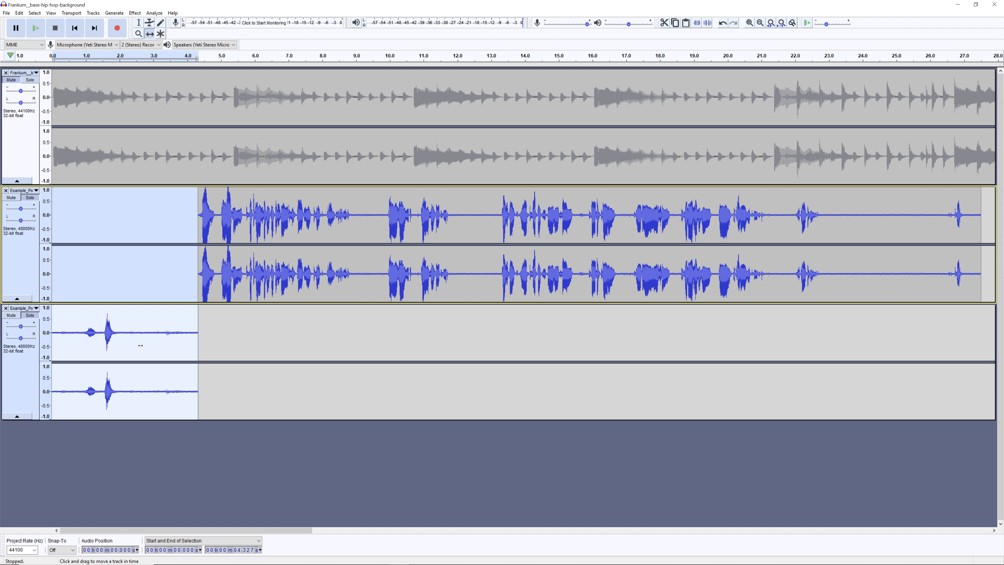
{"action": "key", "text": "ctrl+z"}
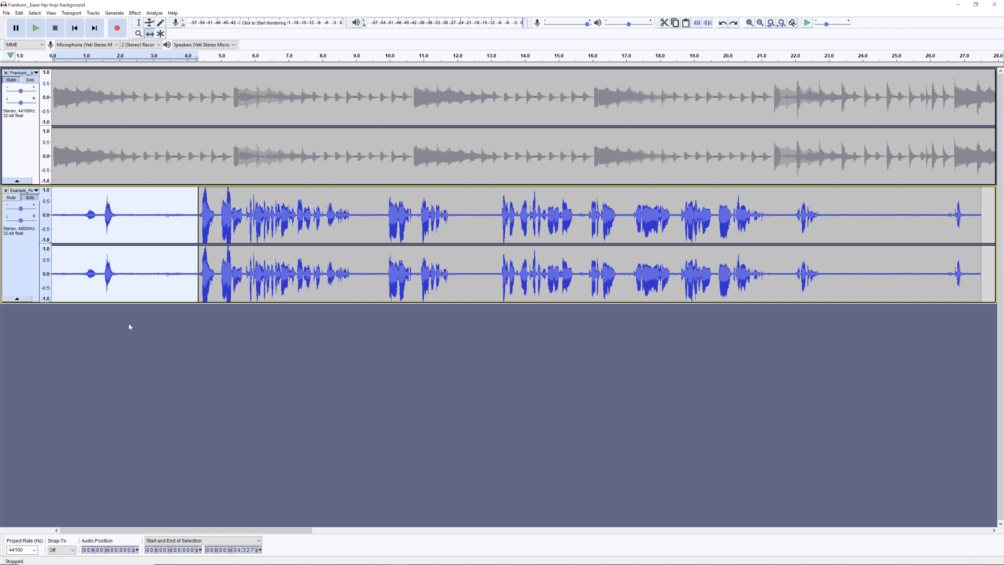
- Delete the selected opening section of the voice track and switch back to the Selection tool
{"action": "key", "text": "Delete"}
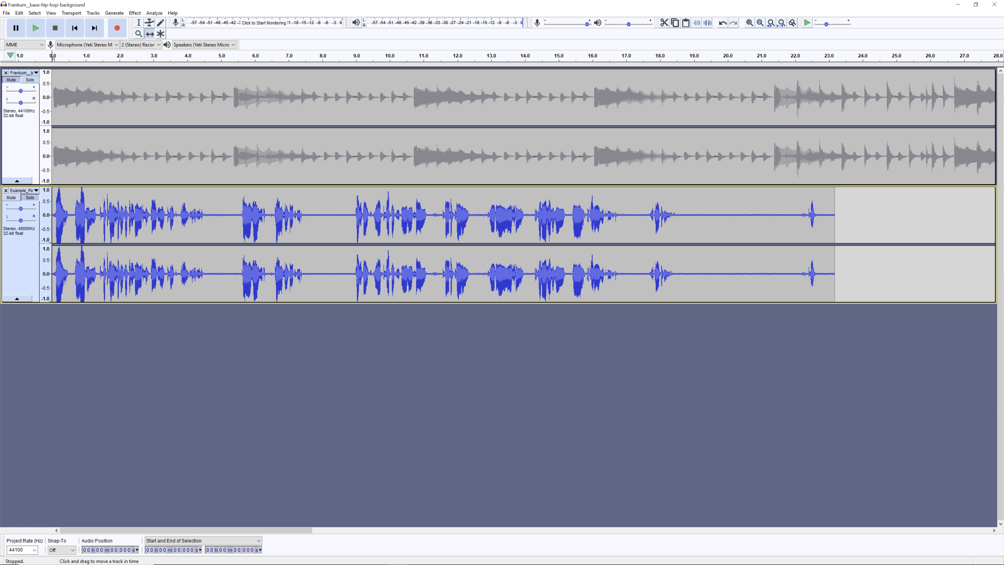
{"action": "left_click", "coordinate": [141, 23]}
- Play the voice track from about 17.73 seconds, check near its end, and place the cursor at about 18.56 seconds
{"action": "left_click", "coordinate": [652, 214]}
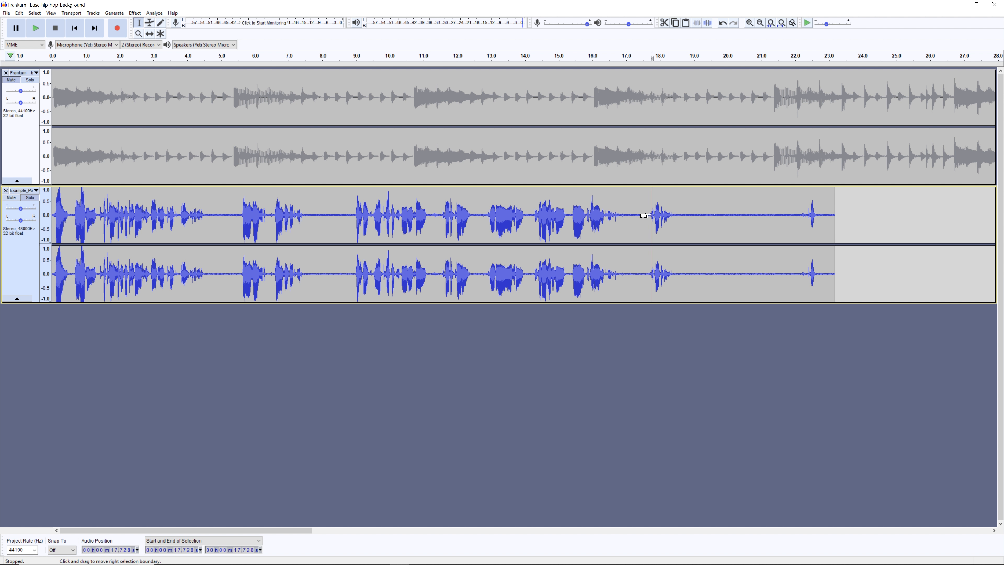
{"action": "key", "text": "space"}
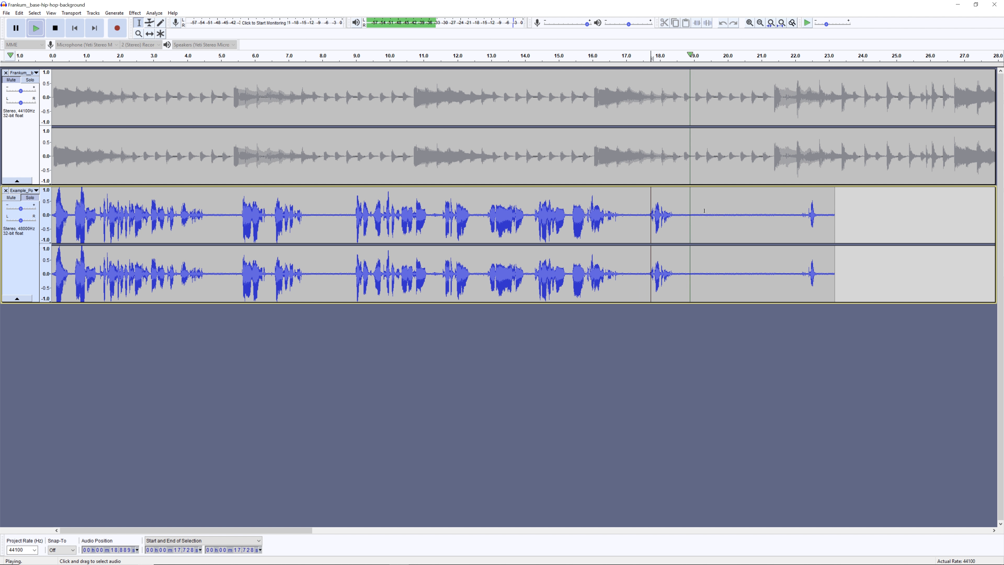
{"action": "left_click", "coordinate": [804, 214]}
{"action": "key", "text": "space"}
{"action": "left_click", "coordinate": [679, 215]}
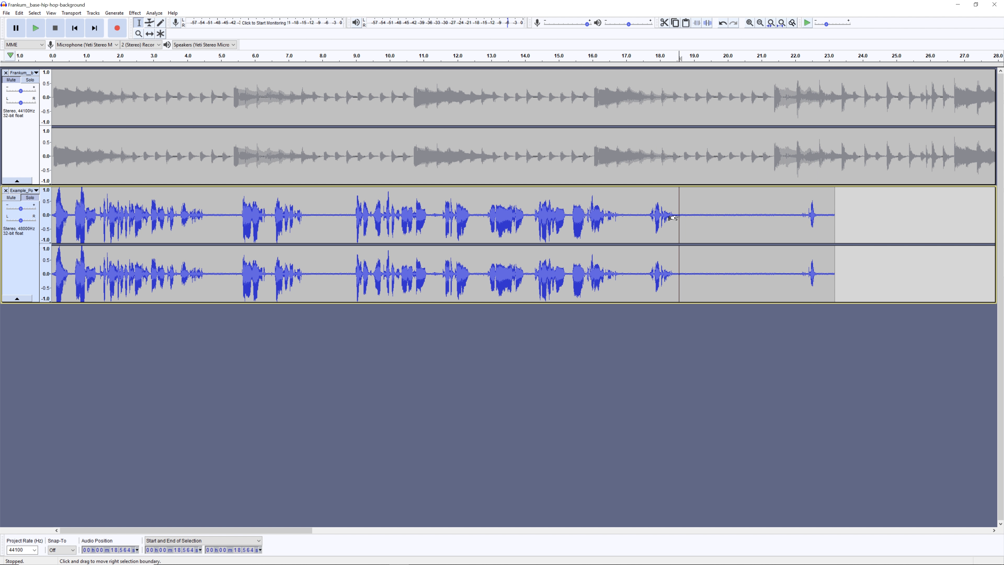
- Delete the voice track's audio from about 18.56 seconds to its end, and play briefly from the cut
{"action": "left_click_drag", "start_coordinate": [673, 218], "coordinate": [853, 215]}
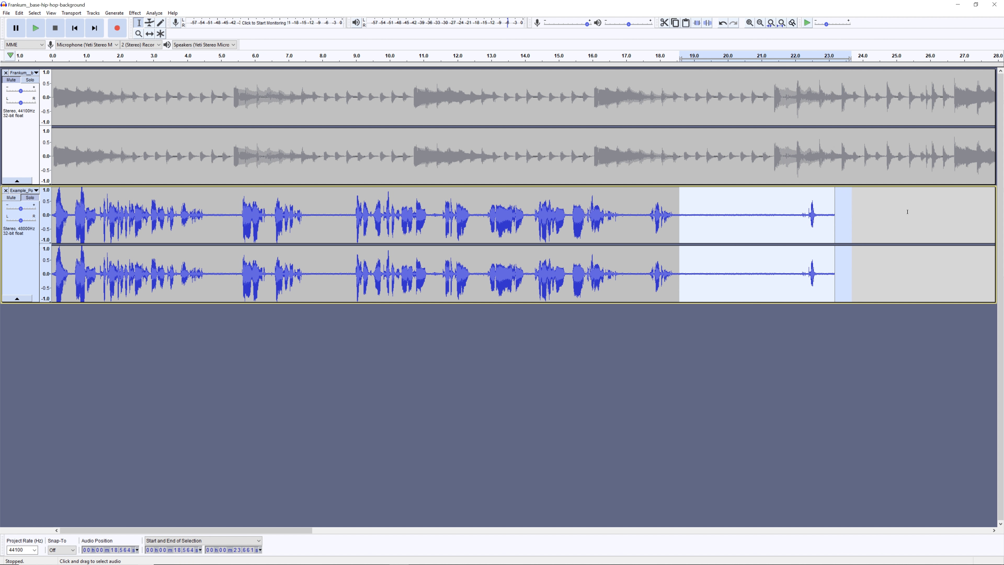
{"action": "key", "text": "Delete"}
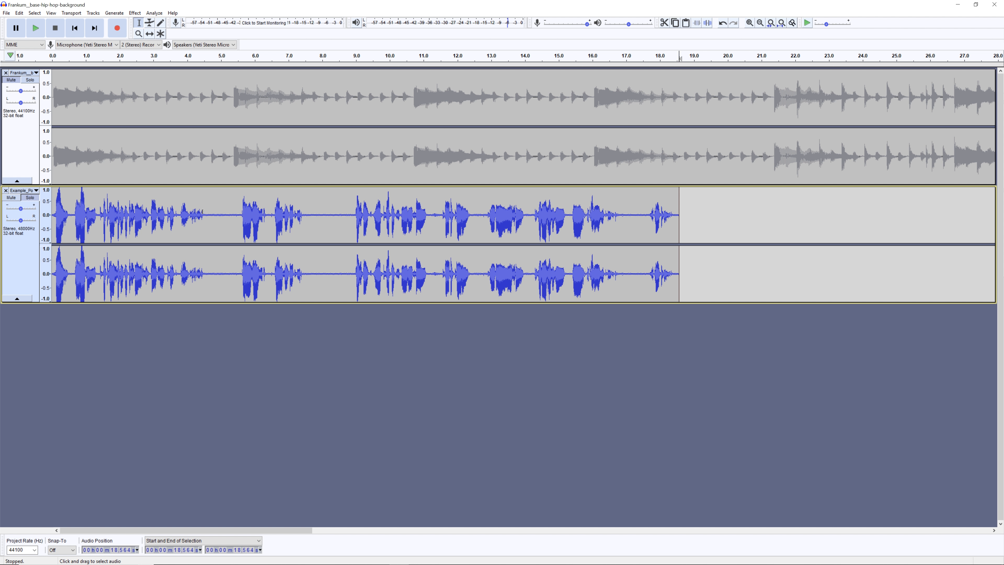
{"action": "key", "text": "space"}
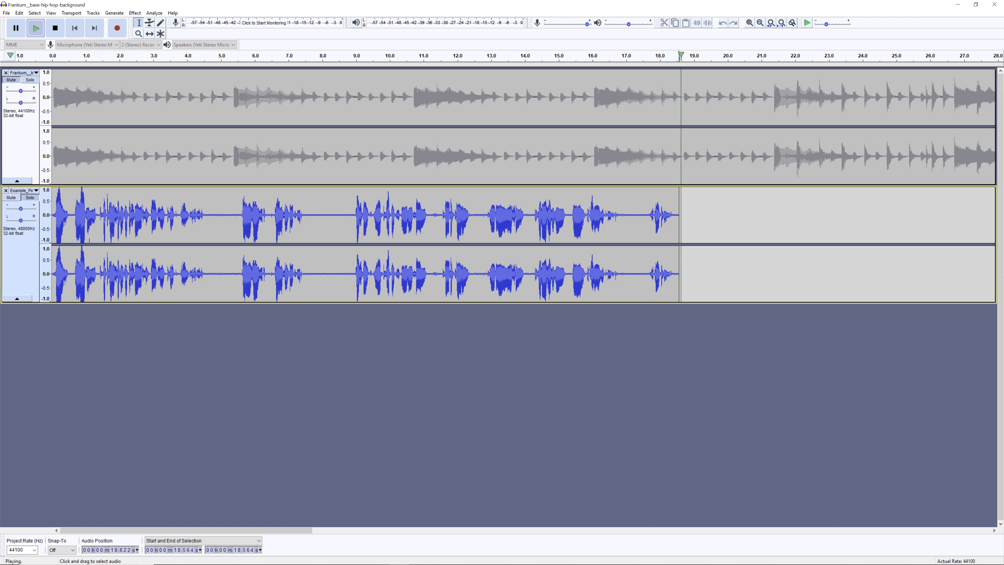
{"action": "key", "text": "space"}
- Play the trimmed voice track from about 0.06 seconds through to its end, and pause playback
{"action": "left_click", "coordinate": [54, 234]}
{"action": "key", "text": "space"}
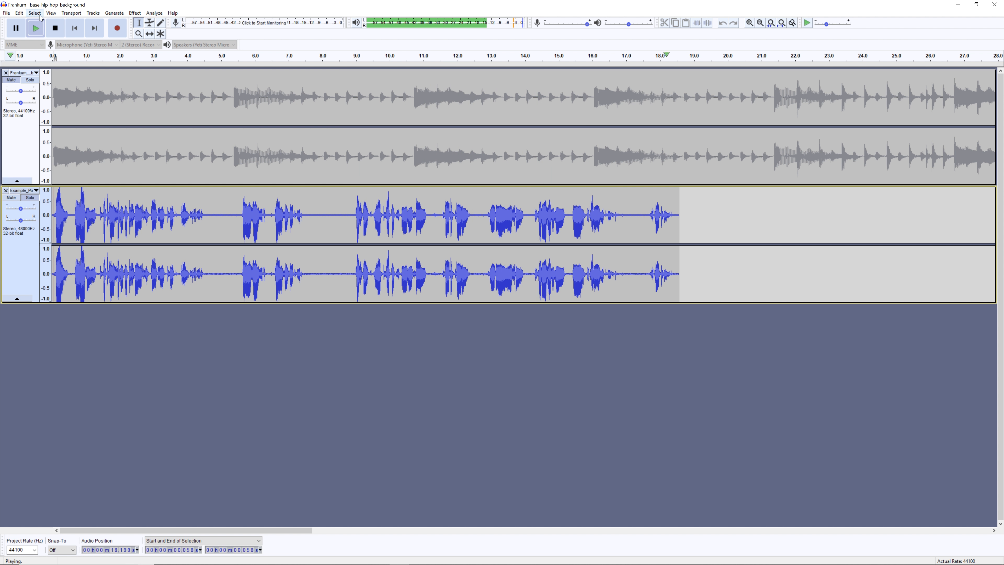
{"action": "left_click", "coordinate": [13, 31]}
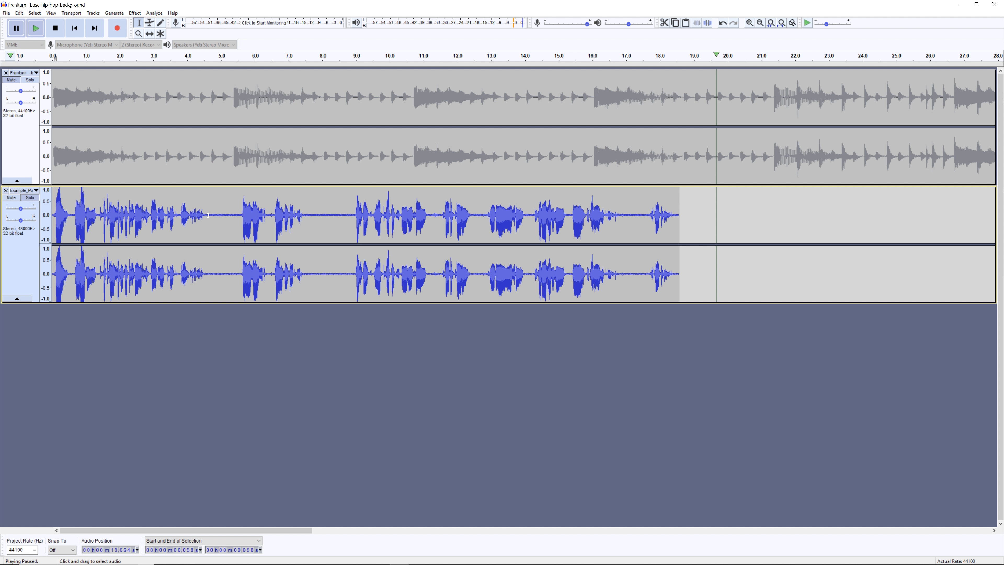
- Highlight in turn the speech-free gaps of the voice track, between about 4.6 and 5.5 seconds and between about 7.5 and 8.9 seconds
{"action": "left_click_drag", "start_coordinate": [208, 214], "coordinate": [238, 215]}
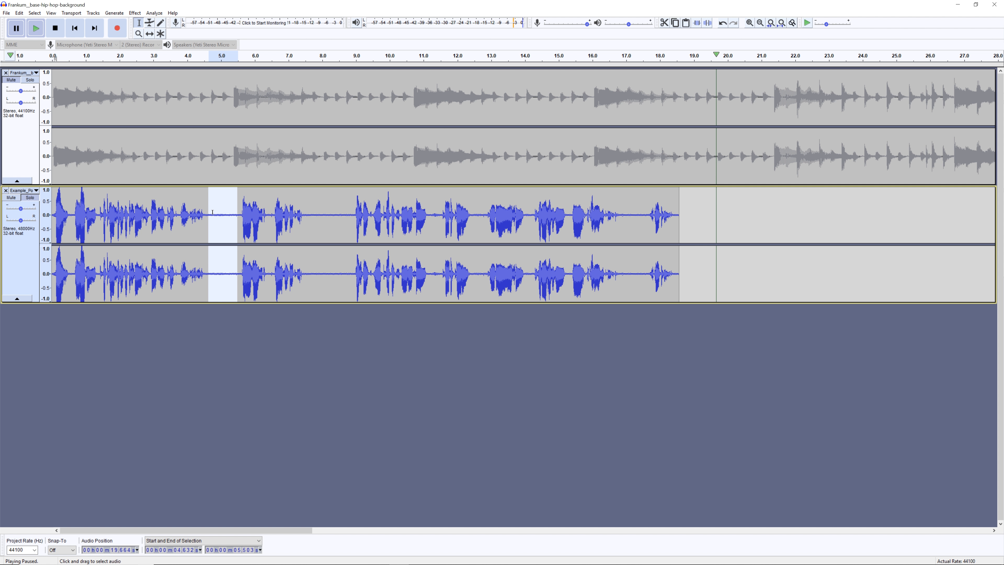
{"action": "left_click_drag", "start_coordinate": [310, 218], "coordinate": [340, 219]}
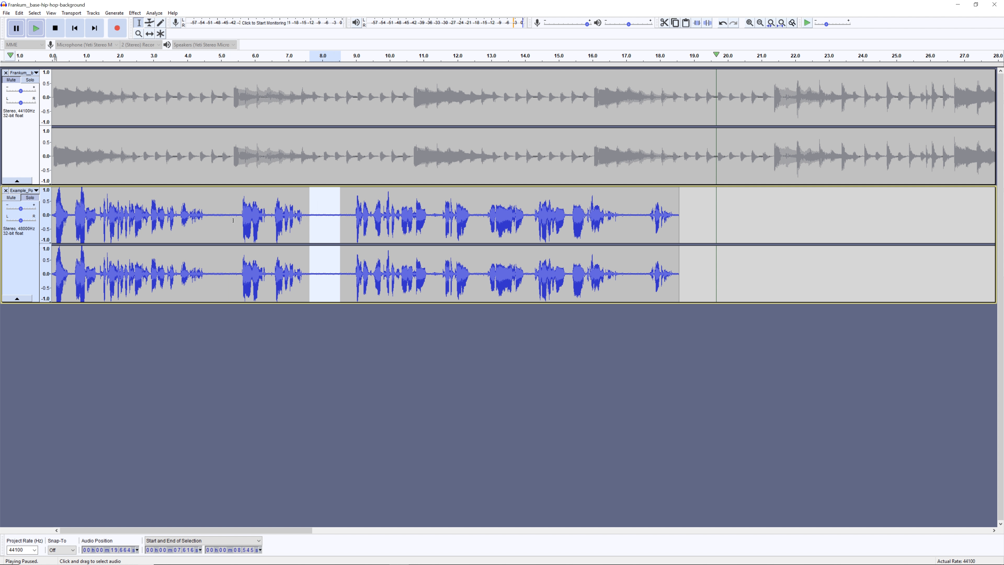
{"action": "left_click_drag", "start_coordinate": [210, 216], "coordinate": [234, 217]}
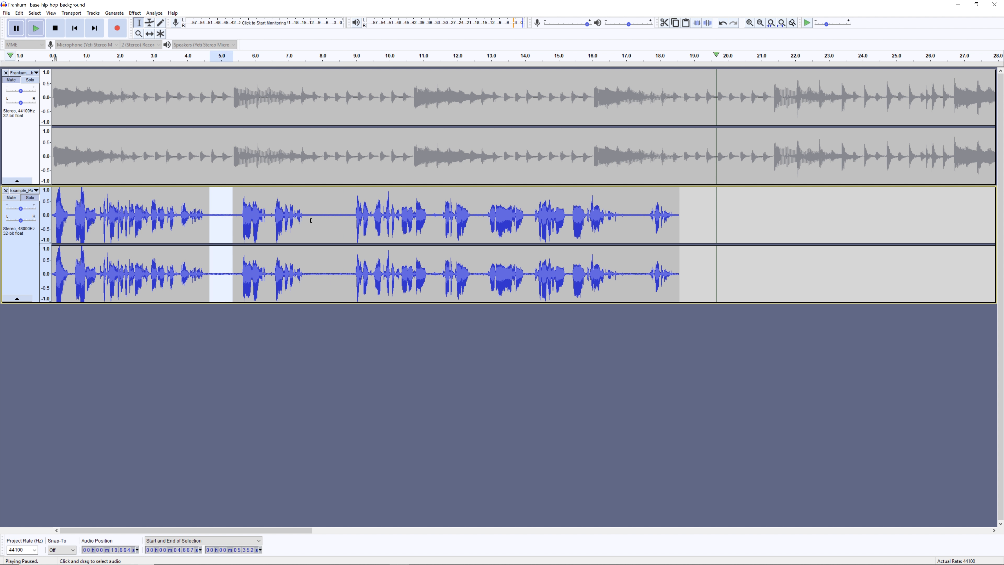
{"action": "left_click_drag", "start_coordinate": [305, 216], "coordinate": [352, 219]}
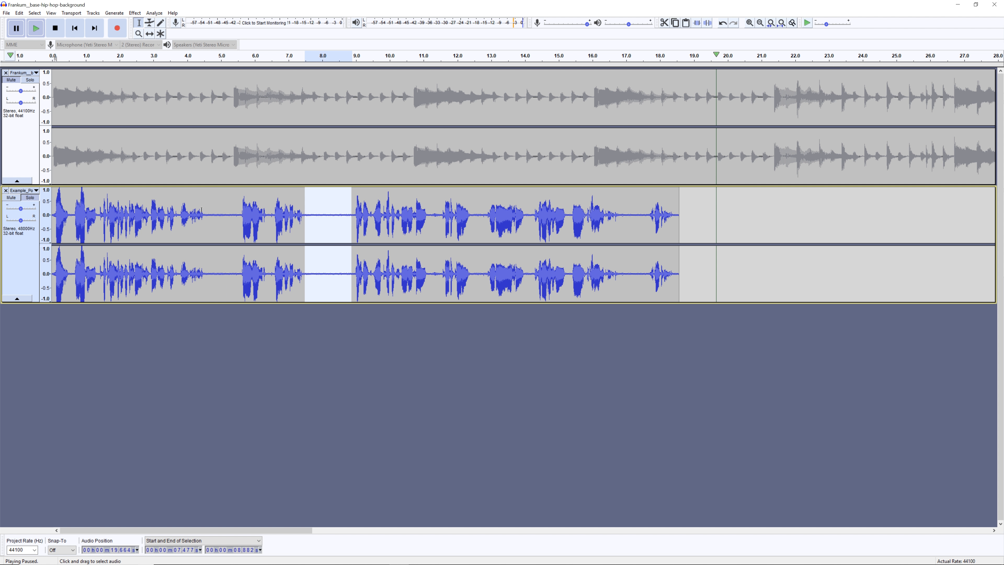
- Select the silent gap from about 7.70 to 8.66 seconds on the voice track and play it repeatedly to hear the background noise
{"action": "left_click", "coordinate": [312, 212]}
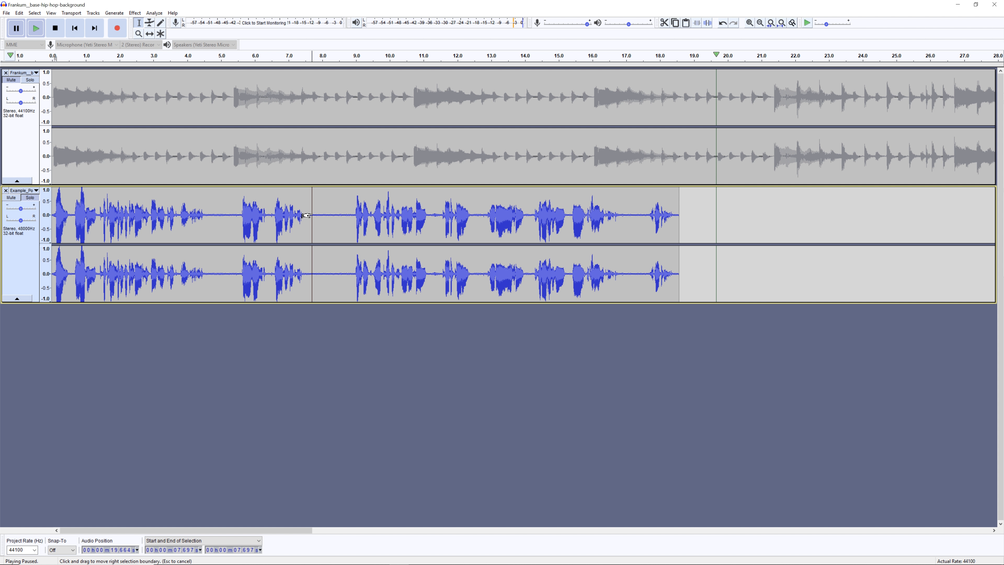
{"action": "left_click_drag", "start_coordinate": [311, 212], "coordinate": [345, 217]}
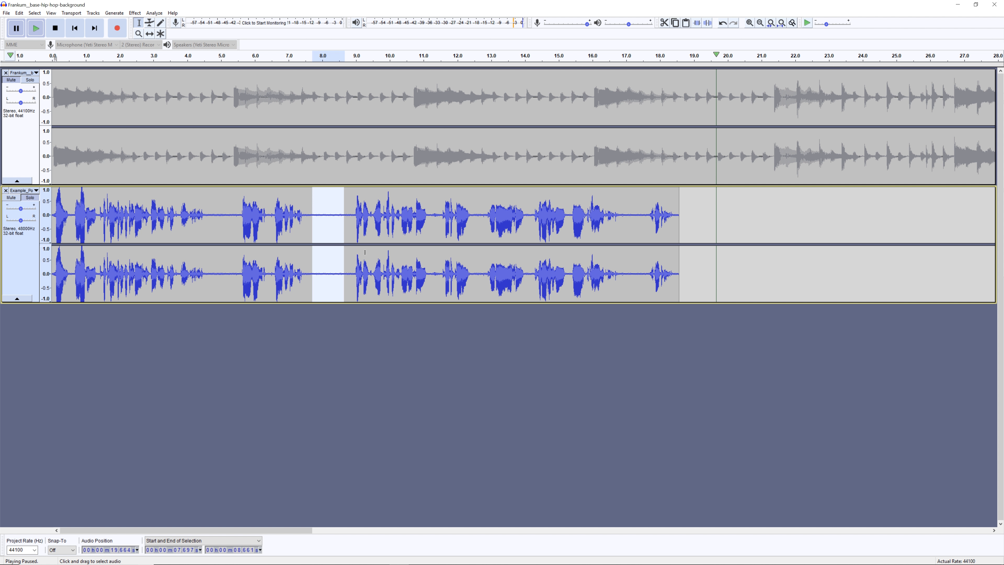
{"action": "key", "text": "space"}
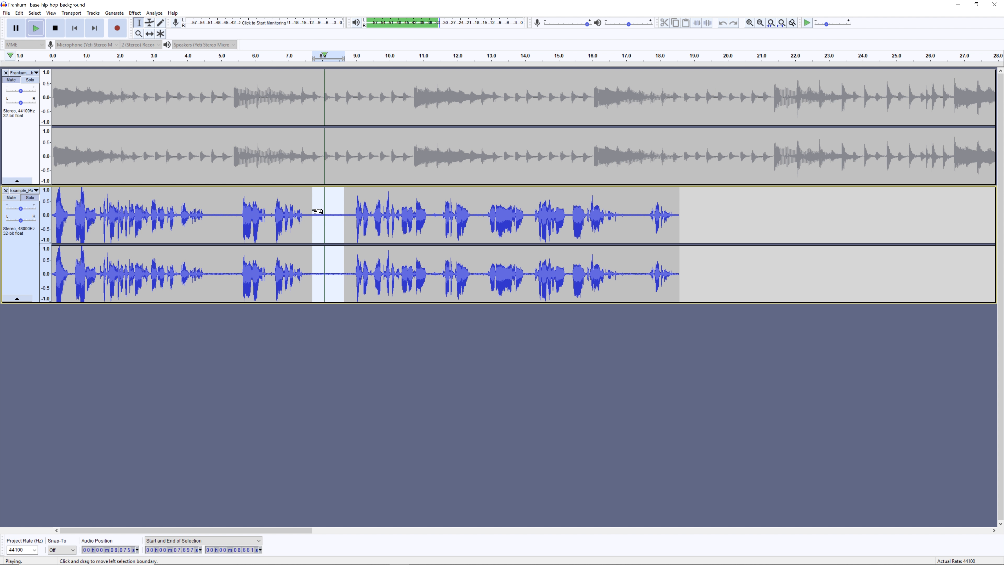
{"action": "key", "text": "space"}
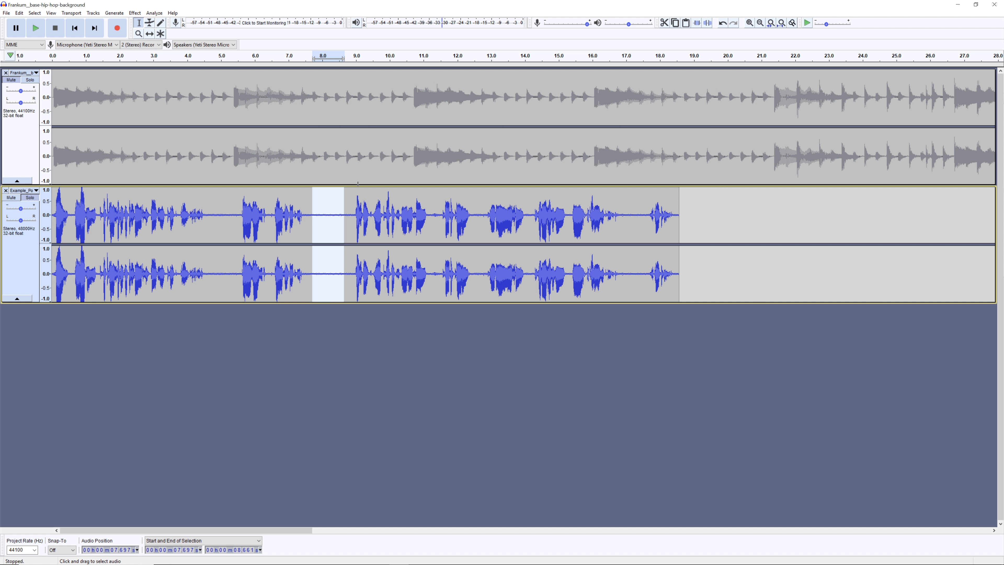
{"action": "key", "text": "space"}
{"action": "key", "text": "space"}
{"action": "key", "text": "space"}
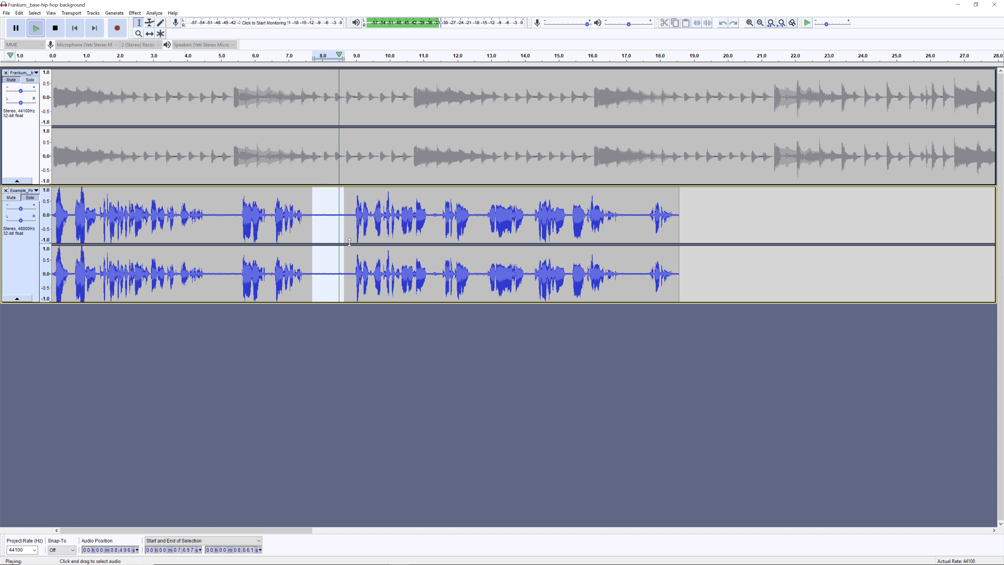
{"action": "key", "text": "space"}
- Play the end of the spoken phrase from about 6.91 to 7.52 seconds, and place the cursor at about 7.88 seconds
{"action": "left_click_drag", "start_coordinate": [286, 215], "coordinate": [306, 218]}
{"action": "key", "text": "space"}
{"action": "key", "text": "space"}
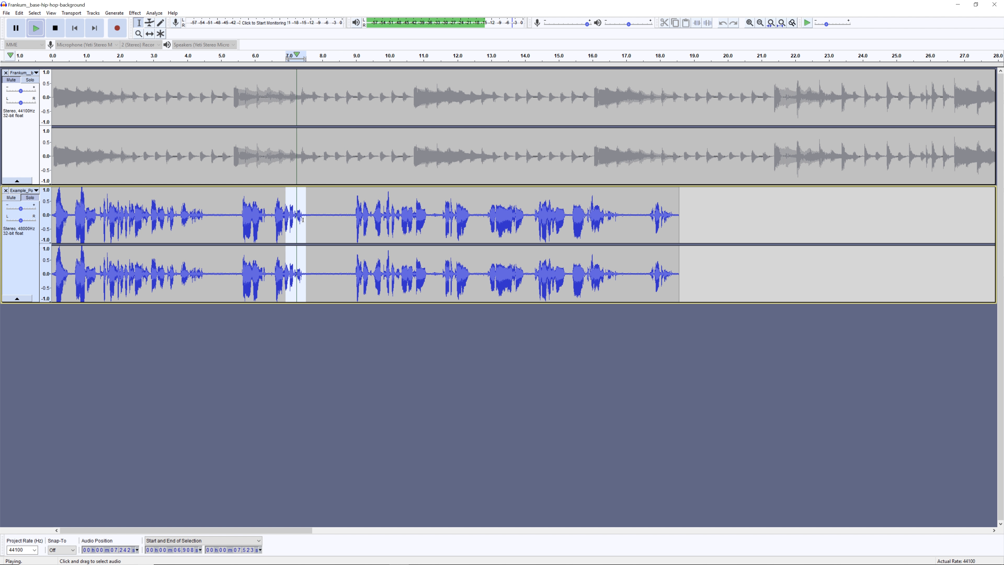
{"action": "key", "text": "space"}
{"action": "left_click", "coordinate": [318, 218]}
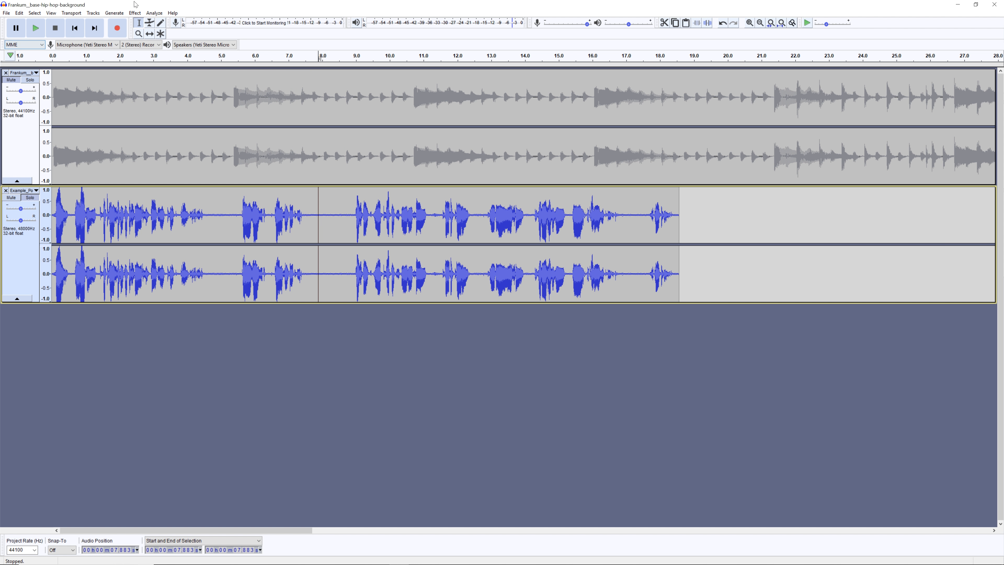
- View the available effects, and play the silent gap from about 7.51 seconds
{"action": "left_click", "coordinate": [135, 13]}
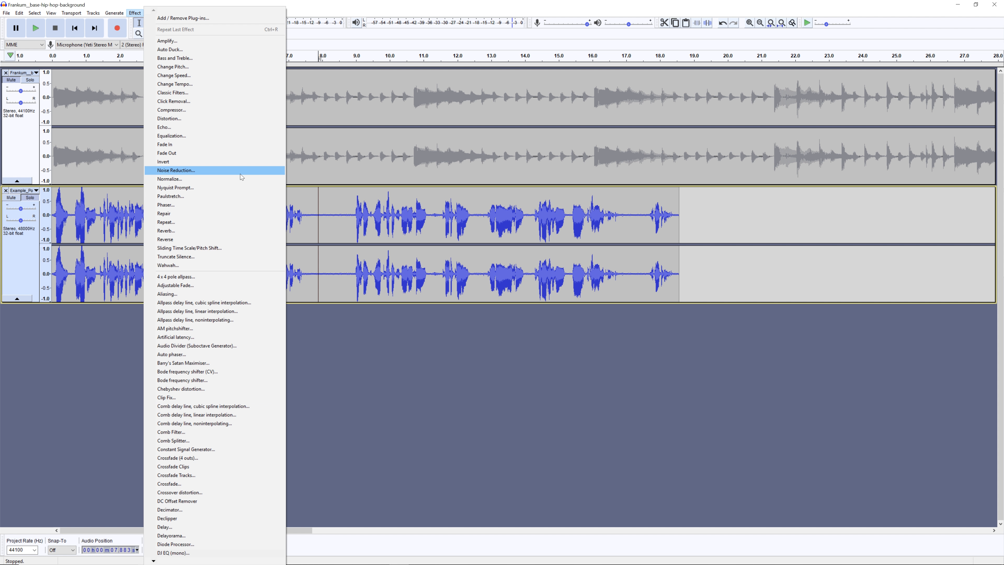
{"action": "left_click", "coordinate": [346, 303]}
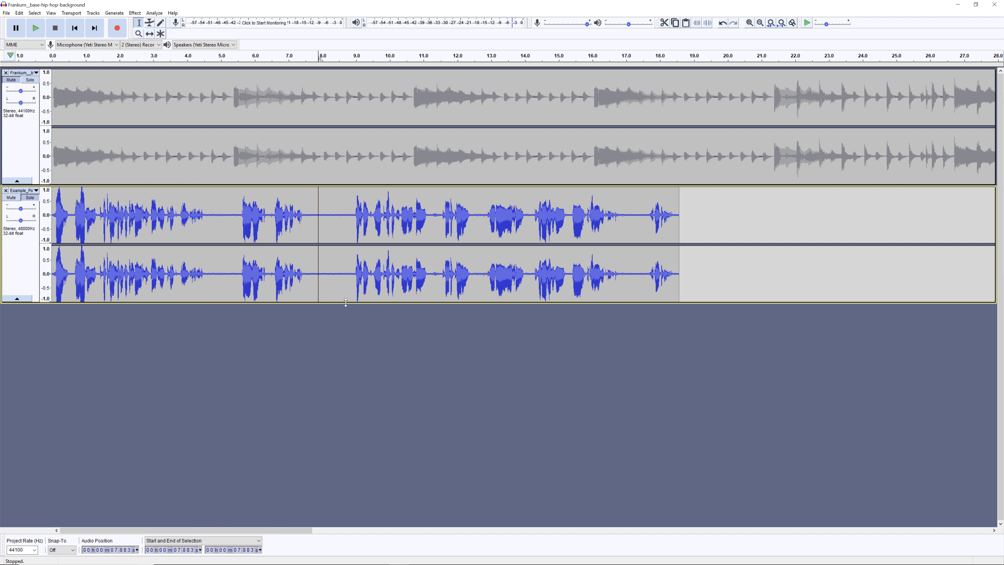
{"action": "left_click", "coordinate": [306, 214]}
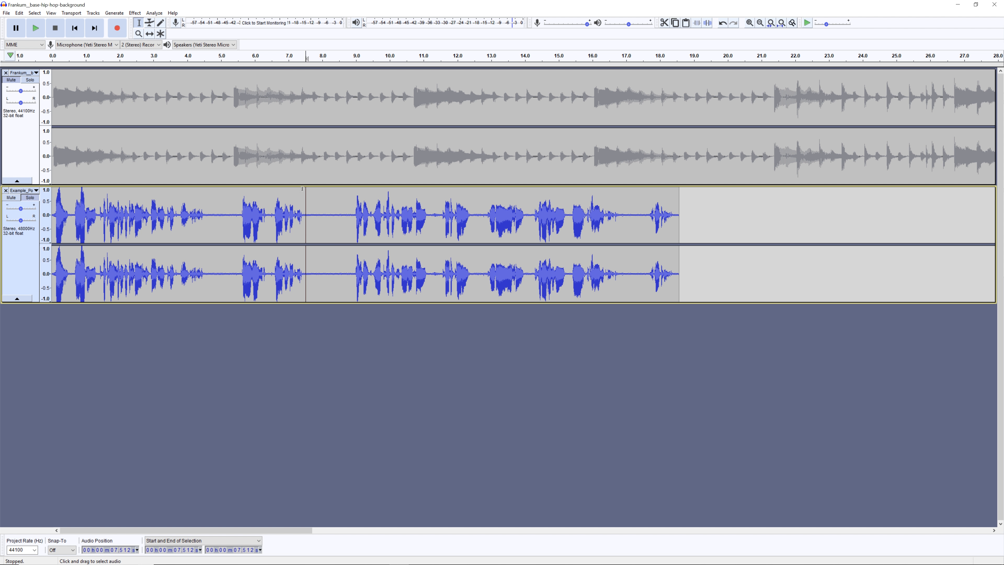
{"action": "key", "text": "space"}
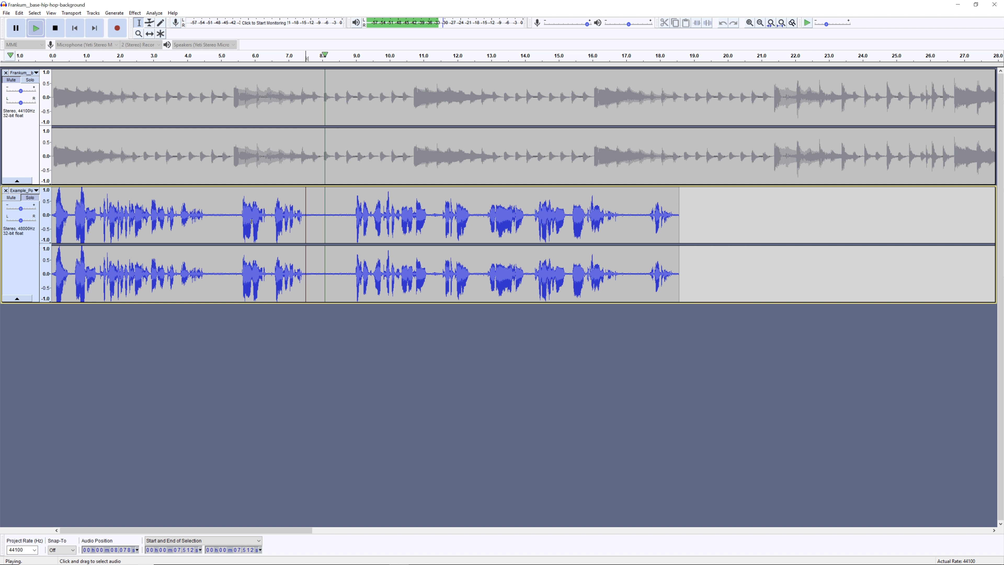
{"action": "key", "text": "space"}
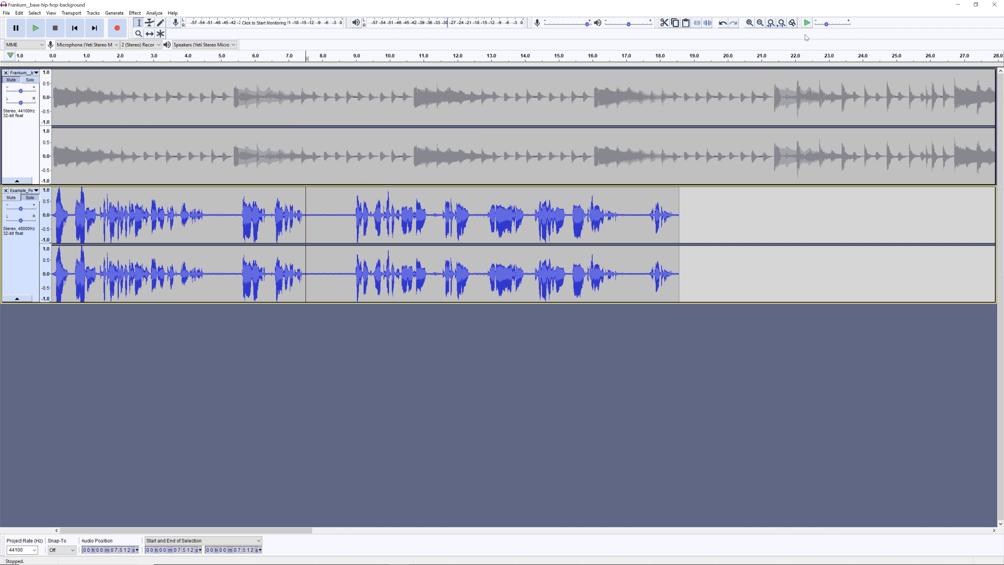
- Select the silent gap from about 7.52 to 8.91 seconds on the voice track and capture it as the Noise Reduction profile
{"action": "left_click", "coordinate": [749, 23]}
{"action": "left_click", "coordinate": [749, 23]}
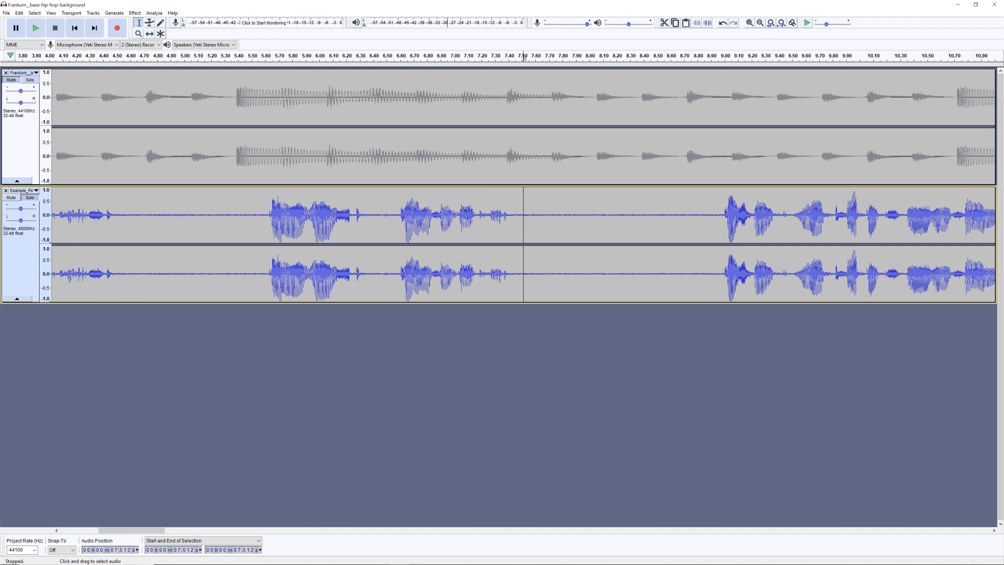
{"action": "left_click_drag", "start_coordinate": [524, 214], "coordinate": [712, 220]}
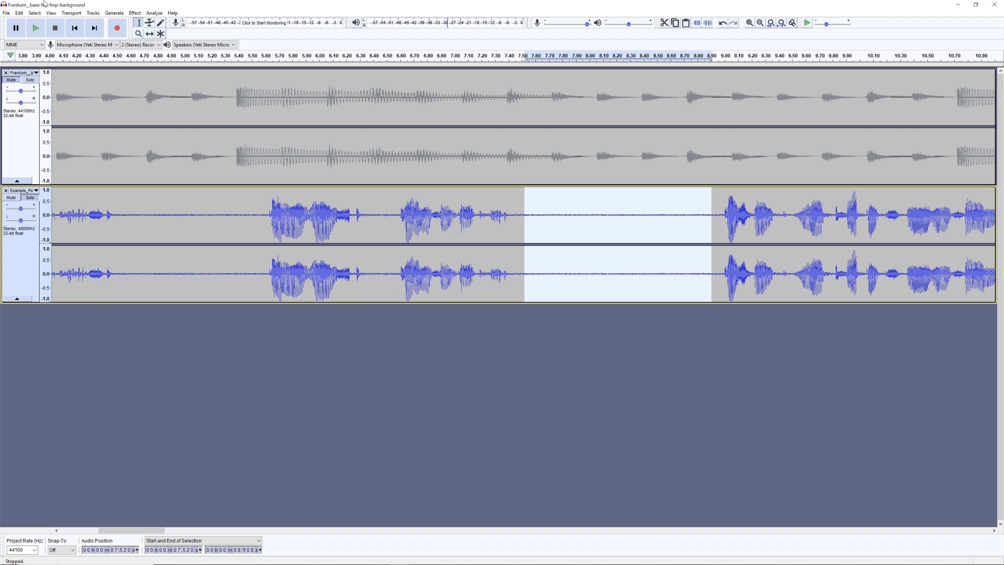
{"action": "left_click", "coordinate": [135, 13]}
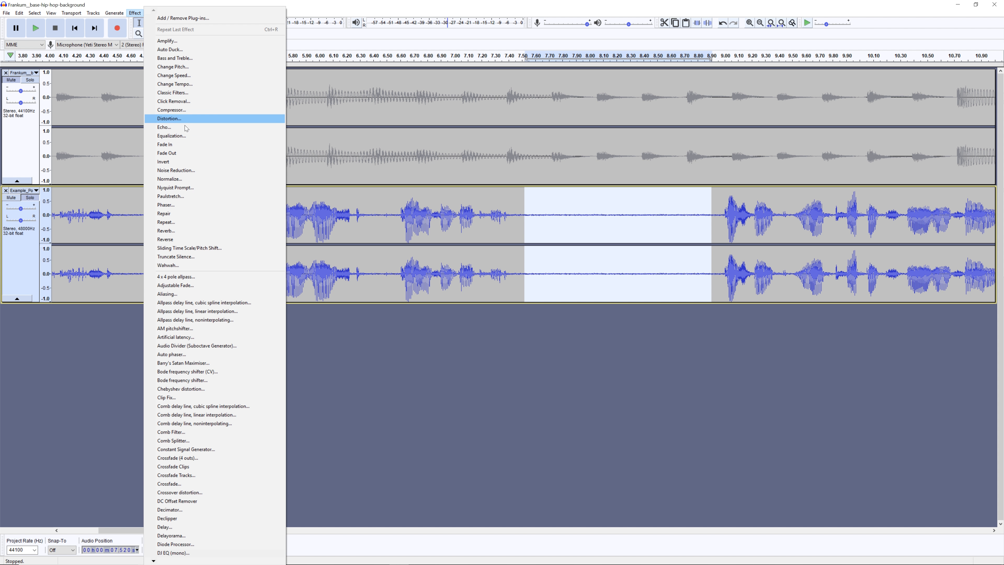
{"action": "left_click", "coordinate": [205, 172]}
{"action": "left_click_drag", "start_coordinate": [469, 210], "coordinate": [306, 265]}
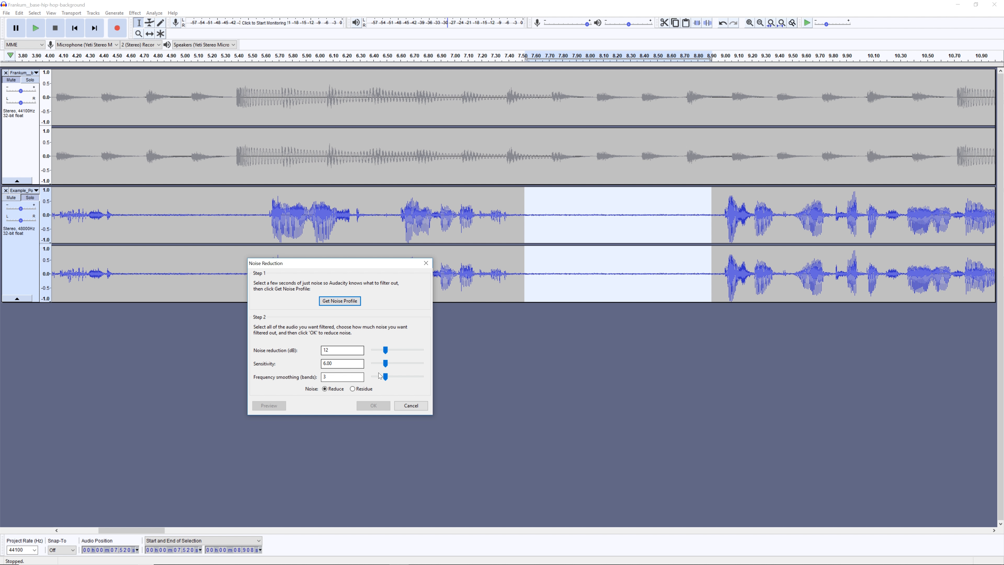
{"action": "left_click_drag", "start_coordinate": [362, 265], "coordinate": [383, 250]}
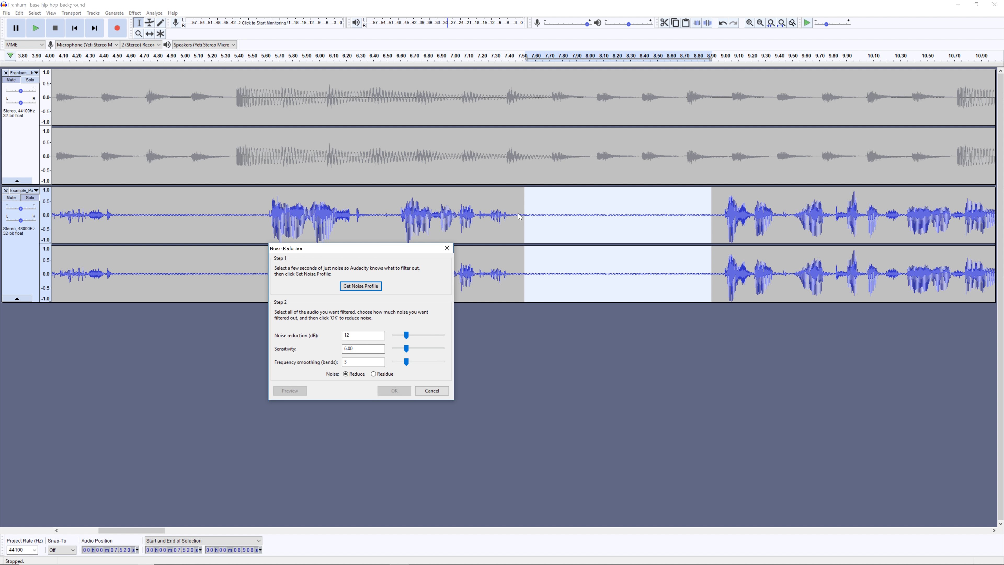
{"action": "left_click", "coordinate": [356, 290]}
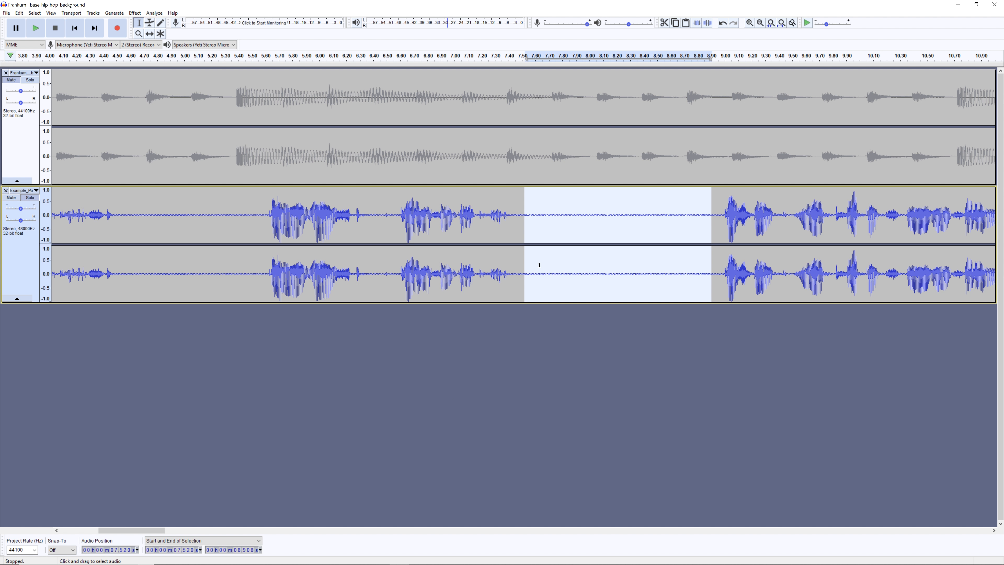
- Reopen Noise Reduction and preview the selection in Reduce mode at 12 dB, sensitivity 6.00 and 3 smoothing bands
{"action": "left_click", "coordinate": [135, 12]}
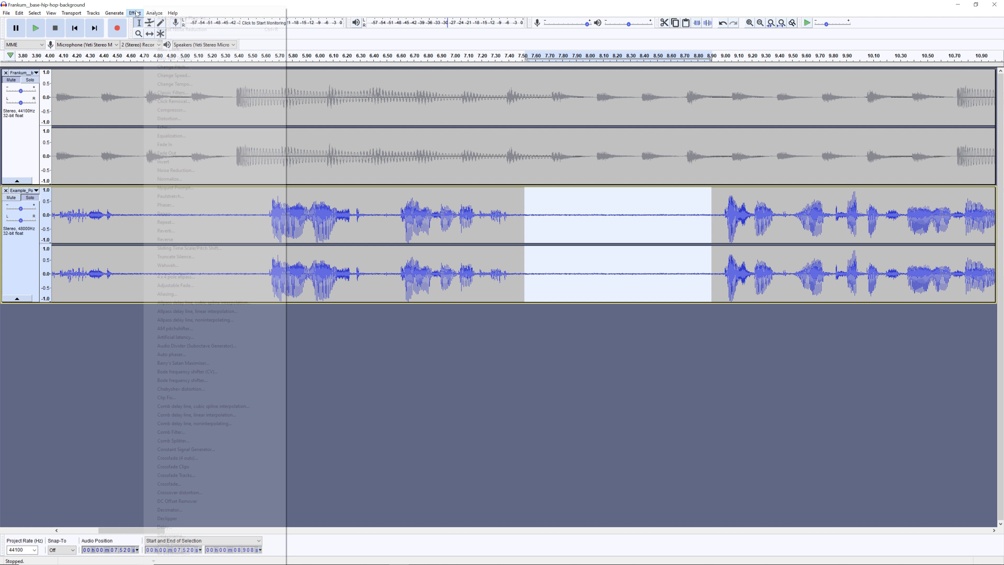
{"action": "left_click", "coordinate": [184, 171]}
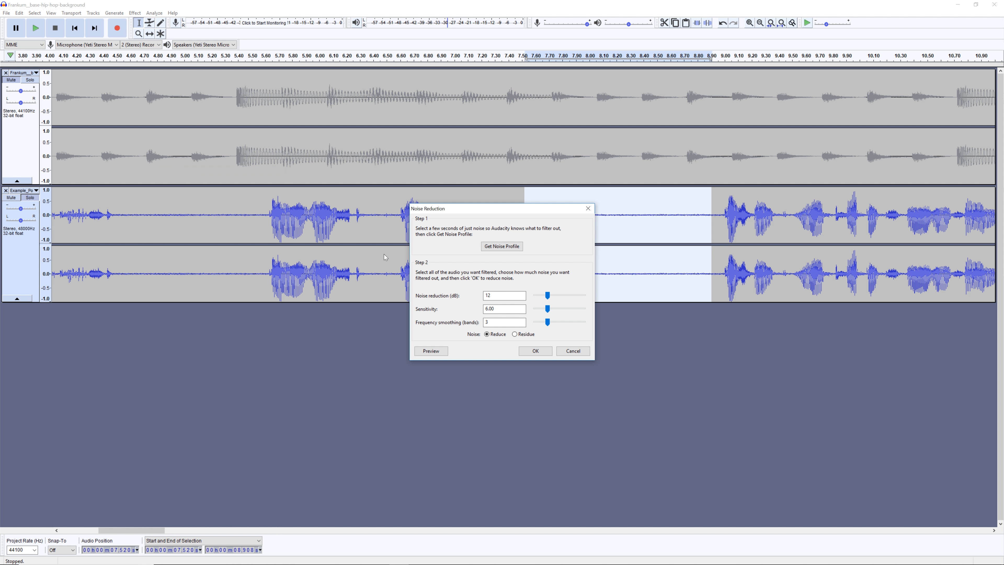
{"action": "left_click_drag", "start_coordinate": [459, 209], "coordinate": [435, 298]}
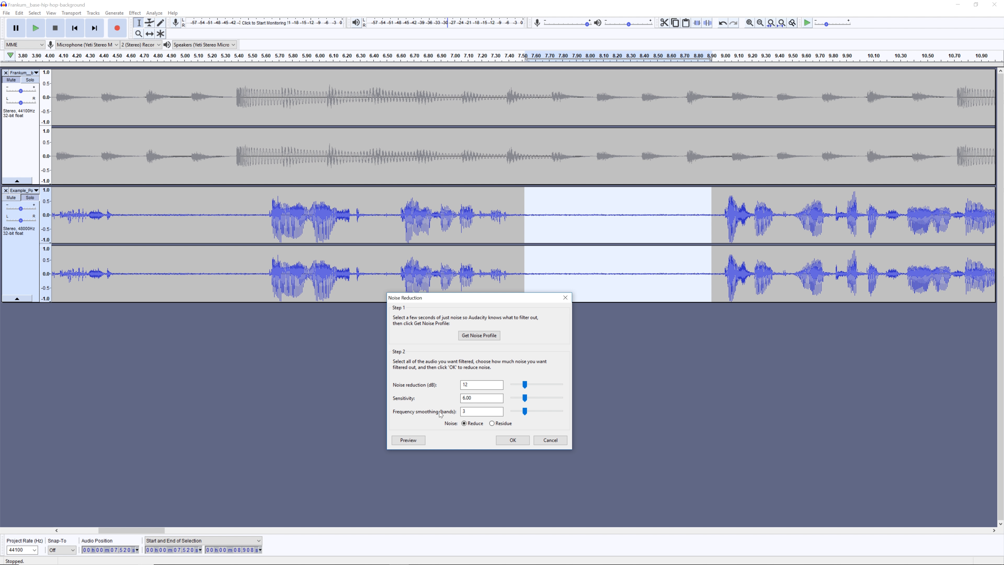
{"action": "left_click", "coordinate": [409, 440]}
{"action": "left_click_drag", "start_coordinate": [430, 301], "coordinate": [403, 300]}
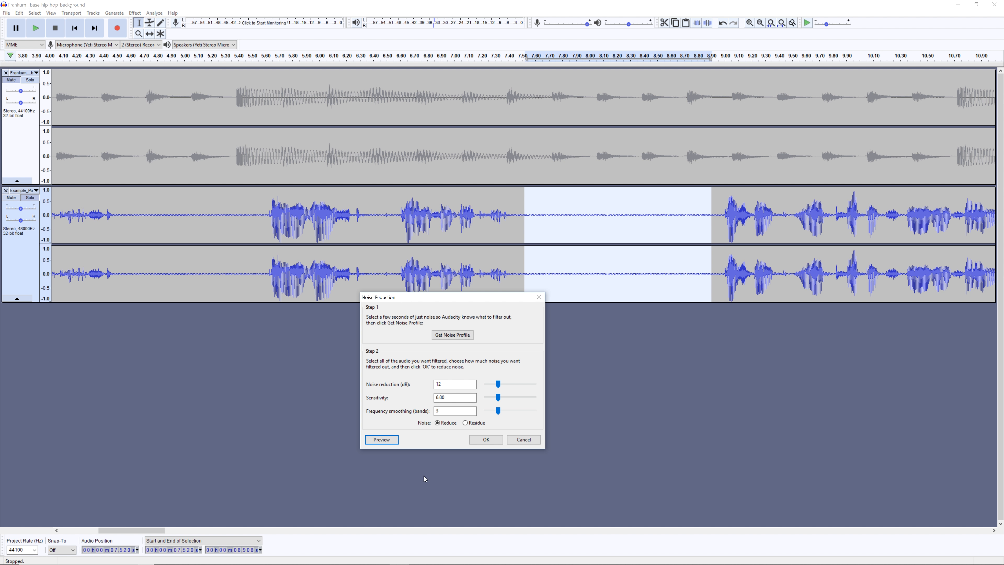
- Preview the removed noise alone with the Residue option
{"action": "left_click", "coordinate": [466, 422]}
{"action": "left_click", "coordinate": [381, 440]}
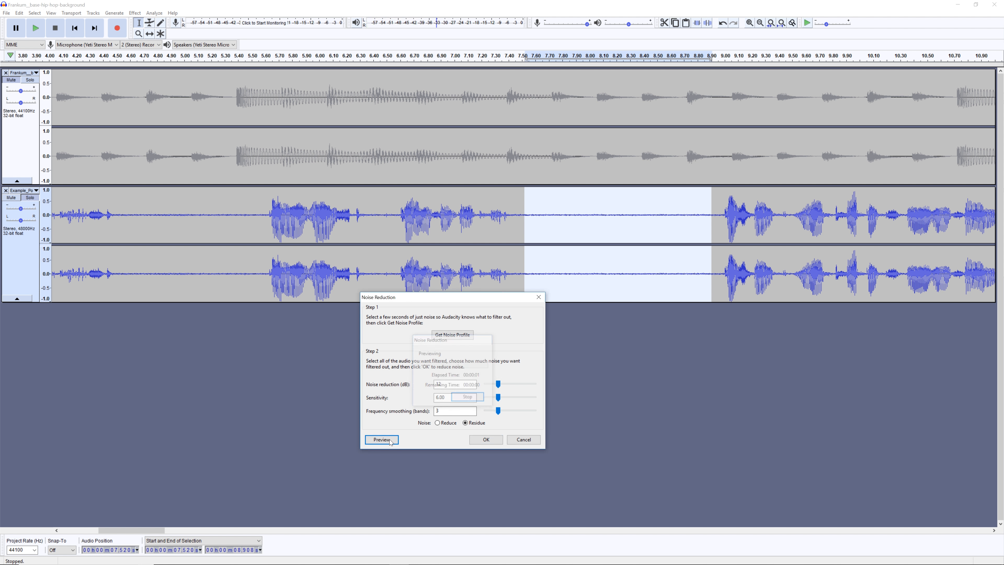
{"action": "left_click_drag", "start_coordinate": [434, 300], "coordinate": [339, 241]}
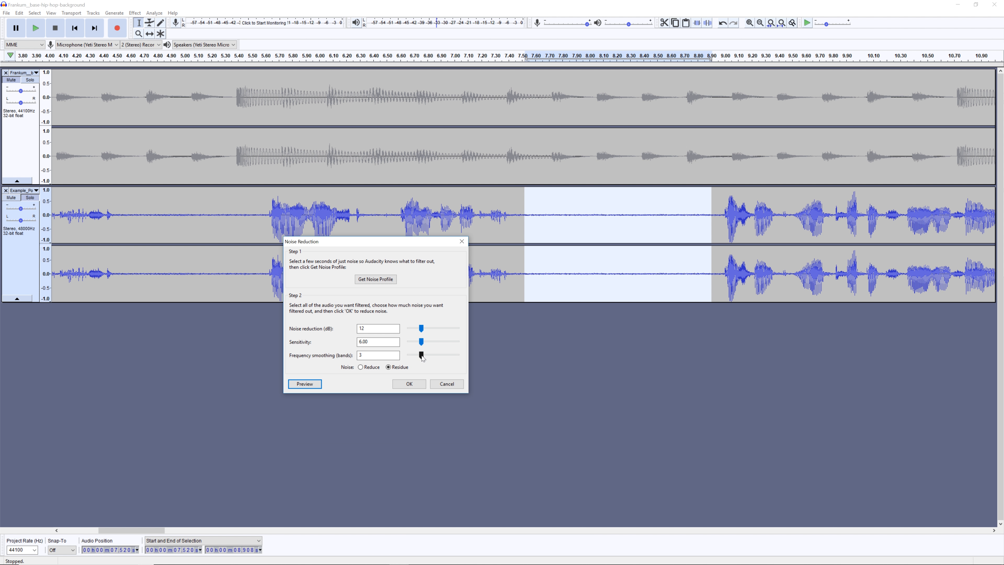
- Return the noise option to Reduce with 3 frequency smoothing bands, and close Noise Reduction without applying it
{"action": "mouse_move", "coordinate": [422, 356]}
{"action": "left_mouse_down"}
{"action": "mouse_move", "coordinate": [432, 357]}
{"action": "mouse_move", "coordinate": [420, 358]}
{"action": "left_mouse_up"}
{"action": "left_click_drag", "start_coordinate": [425, 355], "coordinate": [423, 354]}
{"action": "left_click", "coordinate": [360, 368]}
{"action": "left_click_drag", "start_coordinate": [343, 247], "coordinate": [304, 372]}
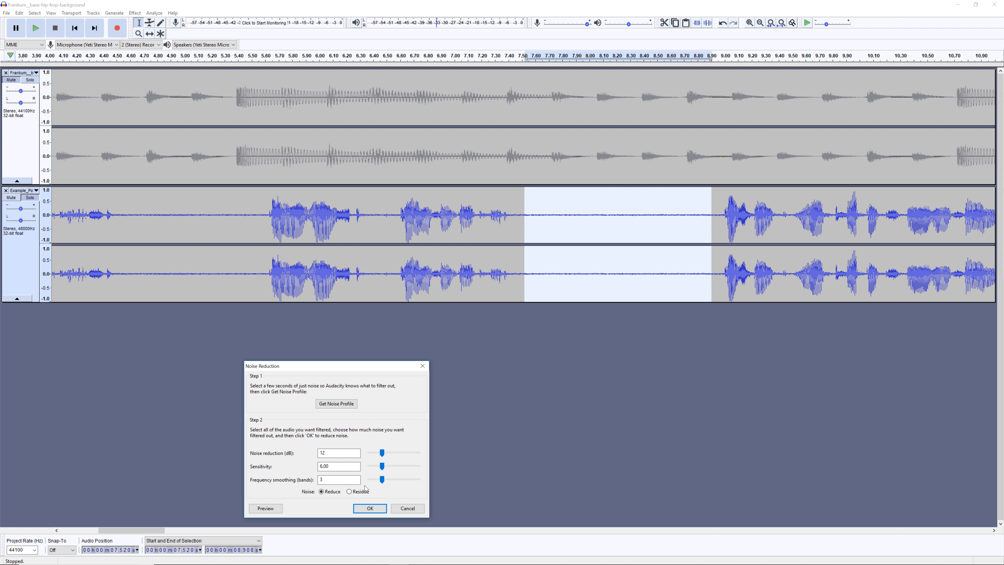
{"action": "left_click", "coordinate": [423, 367]}
- Select the entire voice track, from its start to about 18.63 seconds
{"action": "left_click_drag", "start_coordinate": [53, 203], "coordinate": [993, 225]}
{"action": "left_click", "coordinate": [759, 23]}
{"action": "left_click", "coordinate": [758, 23]}
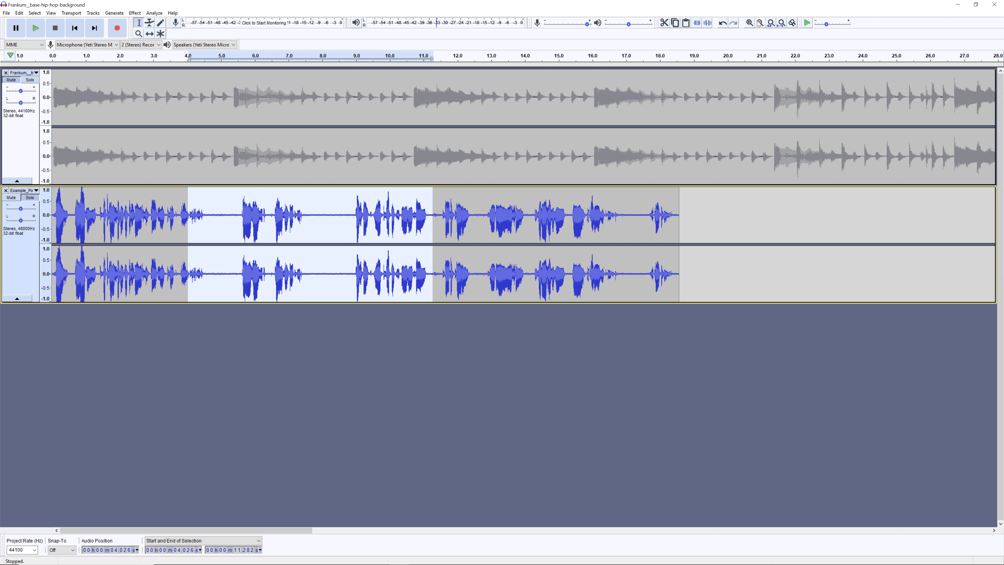
{"action": "left_click_drag", "start_coordinate": [682, 215], "coordinate": [2, 220]}
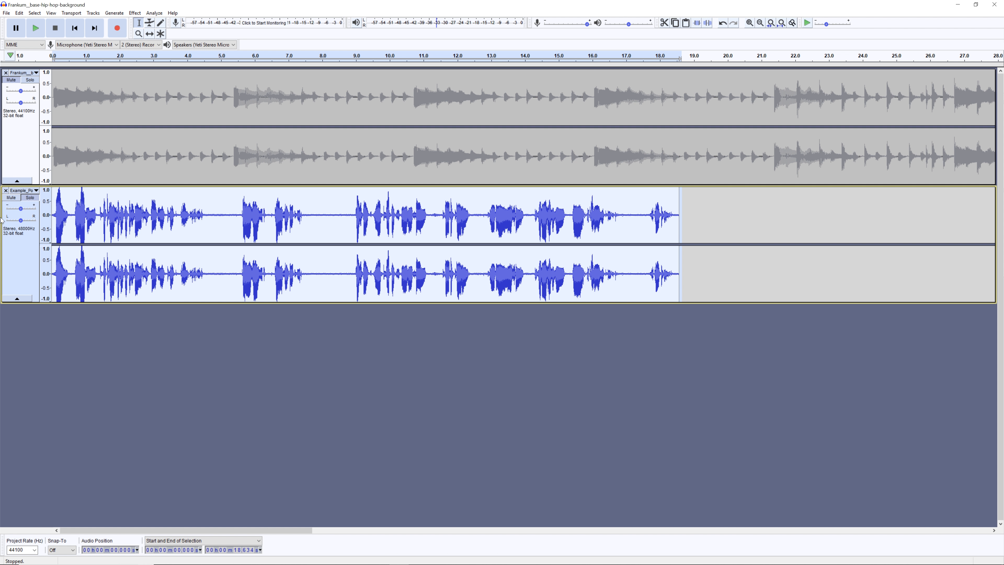
- Reopen Noise Reduction for the whole voice track and preview it in Reduce mode at 12 dB, sensitivity 6.00 and 3 smoothing bands
{"action": "left_click", "coordinate": [135, 13]}
{"action": "left_click", "coordinate": [178, 170]}
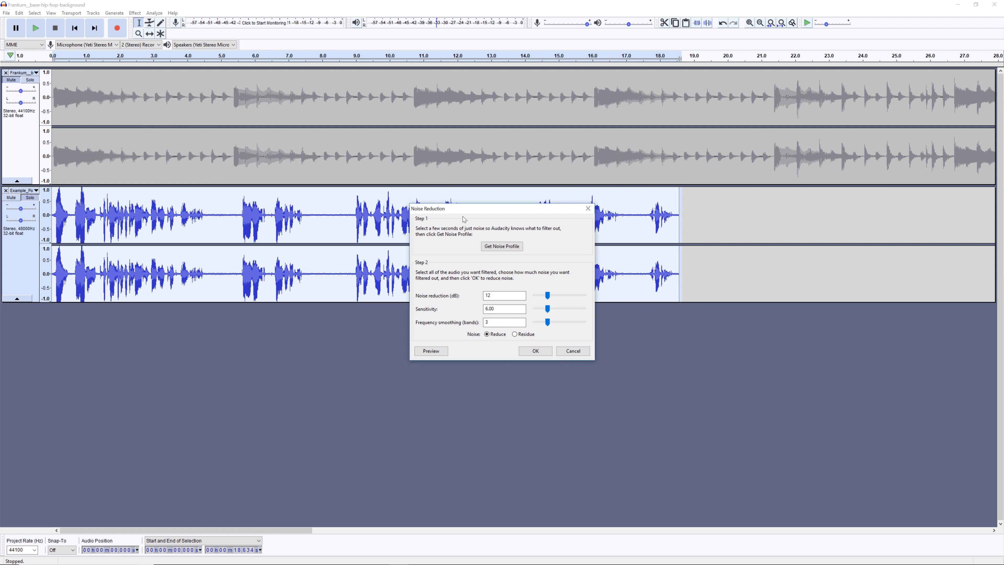
{"action": "left_click_drag", "start_coordinate": [464, 218], "coordinate": [363, 254]}
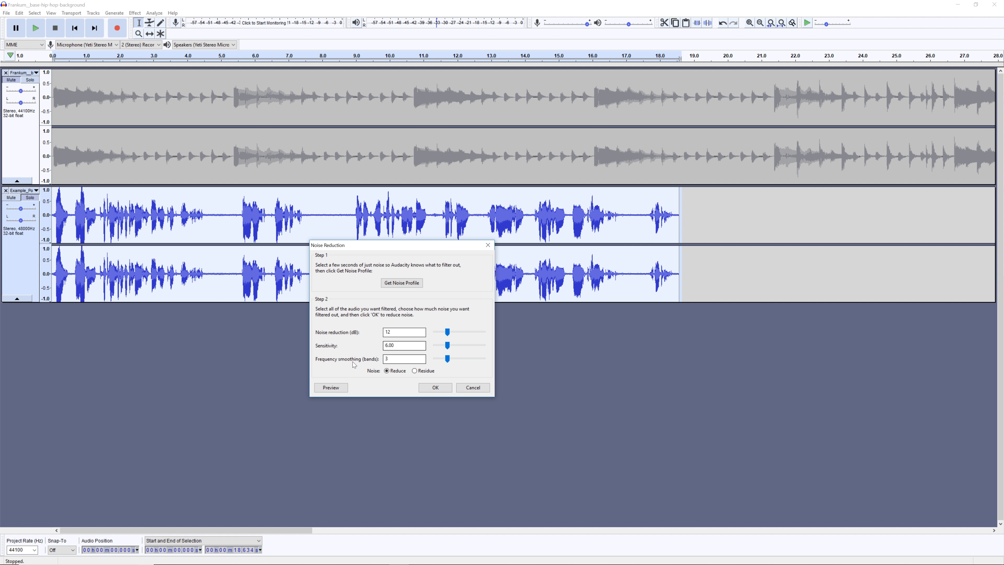
{"action": "left_click", "coordinate": [330, 388]}
{"action": "left_click_drag", "start_coordinate": [358, 246], "coordinate": [238, 306]}
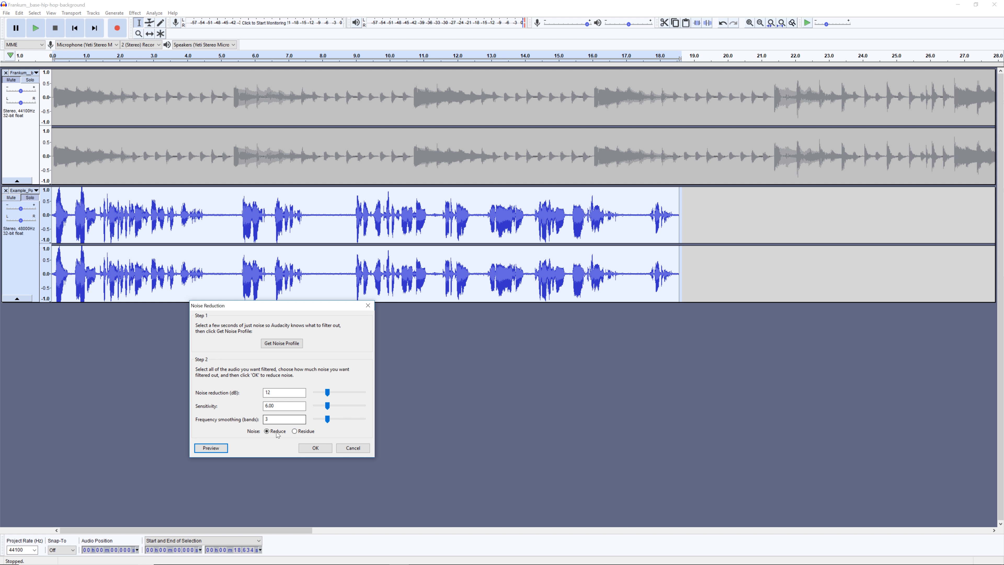
- Preview the Residue of the voice track, and apply Noise Reduction in Reduce mode at 12 dB, sensitivity 6.00 and 3 smoothing bands
{"action": "left_click", "coordinate": [294, 431]}
{"action": "left_click", "coordinate": [213, 449]}
{"action": "left_click", "coordinate": [269, 431]}
{"action": "left_click", "coordinate": [313, 447]}
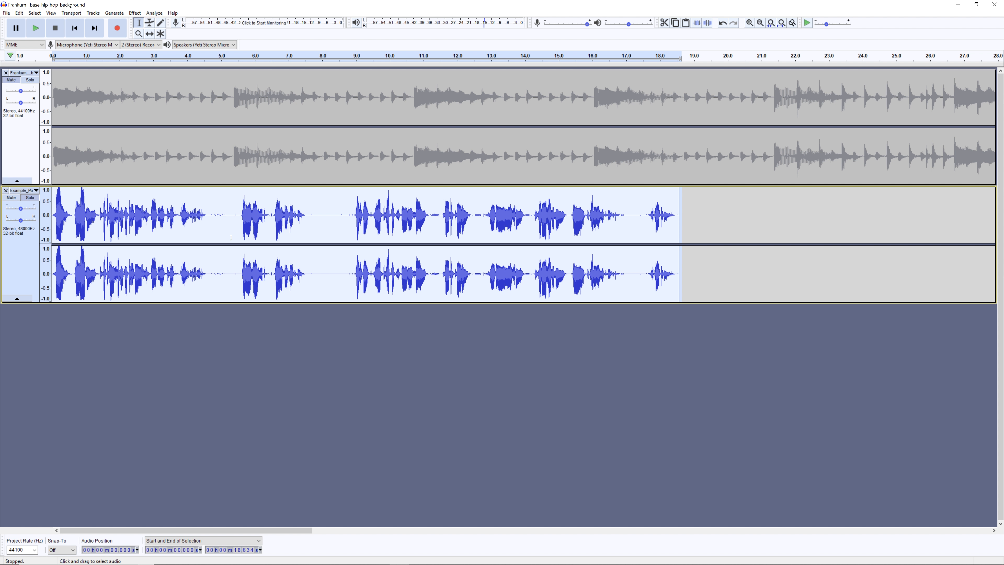
- Play the cleaned voice track from about 7.67 seconds and from the very beginning to check the noise reduction
{"action": "left_click", "coordinate": [311, 214]}
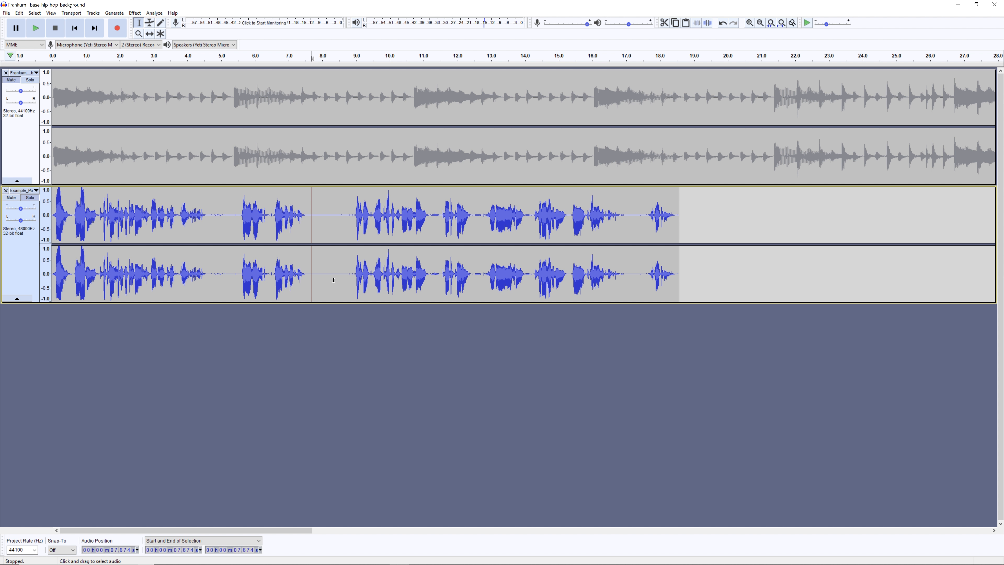
{"action": "key", "text": "space"}
{"action": "key", "text": "space"}
{"action": "left_click", "coordinate": [53, 202]}
{"action": "key", "text": "space"}
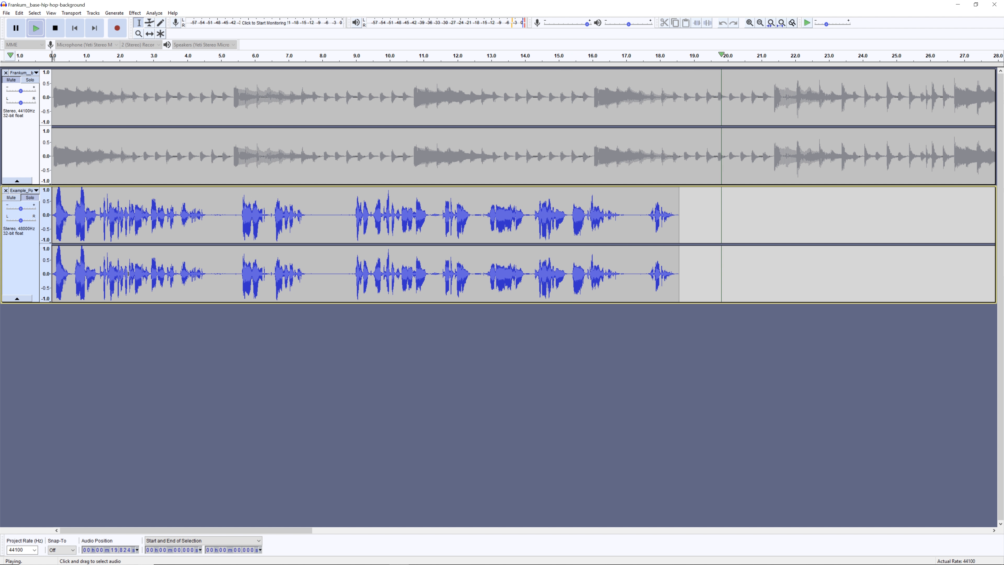
{"action": "key", "text": "space"}
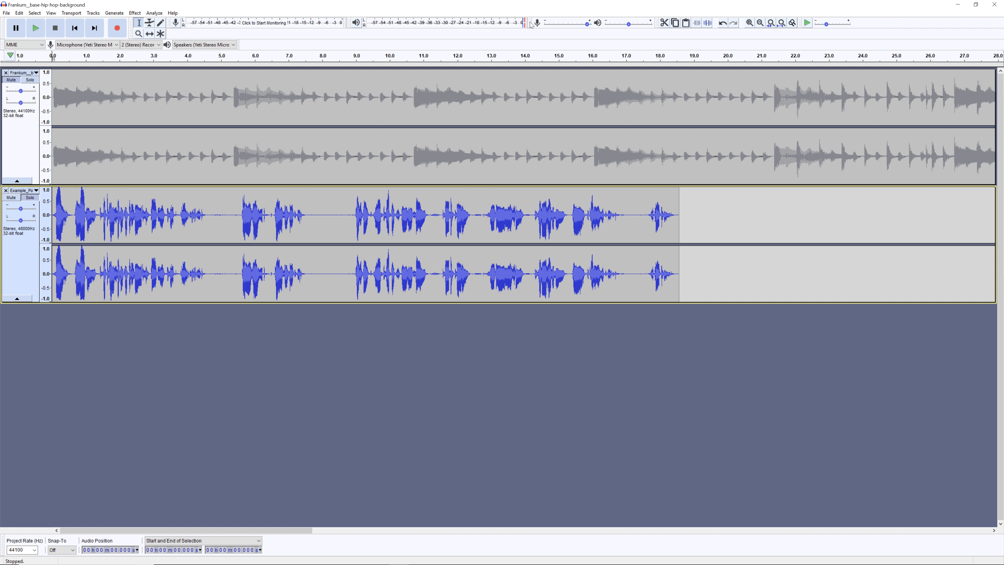
- Play the cleaned voice track again from about 2.0 seconds, and stop playback
{"action": "left_click", "coordinate": [220, 210]}
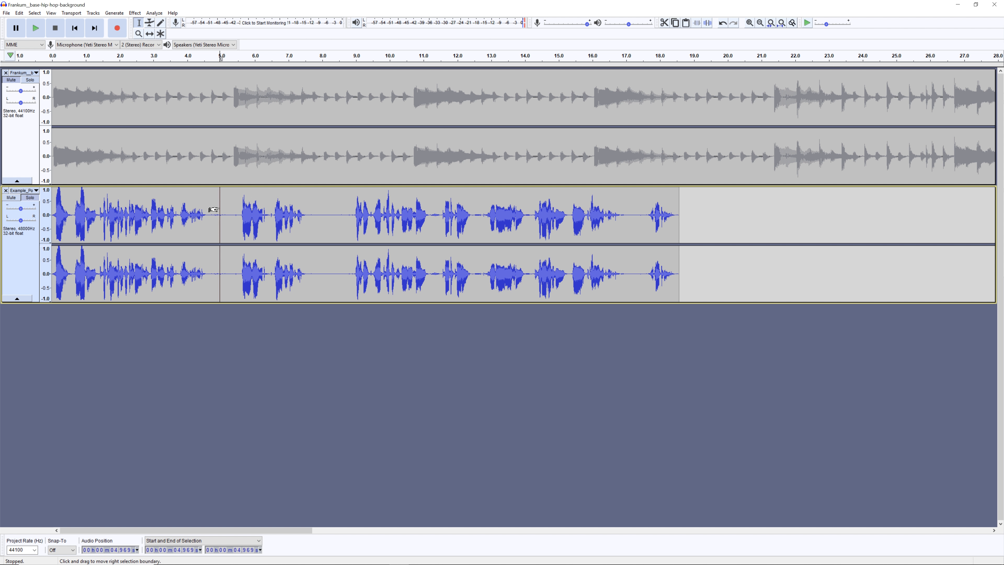
{"action": "left_click", "coordinate": [119, 214]}
{"action": "key", "text": "space"}
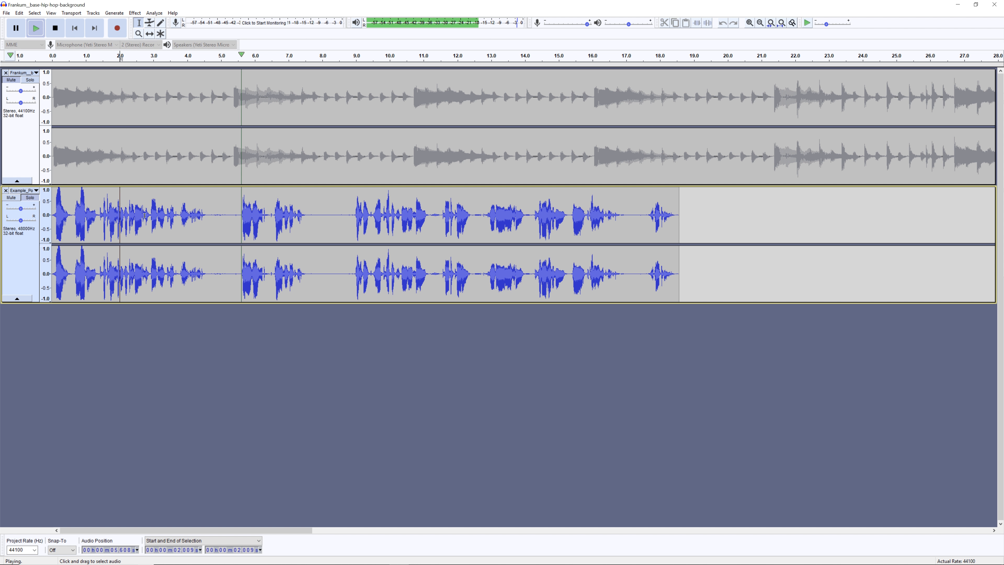
{"action": "key", "text": "space"}
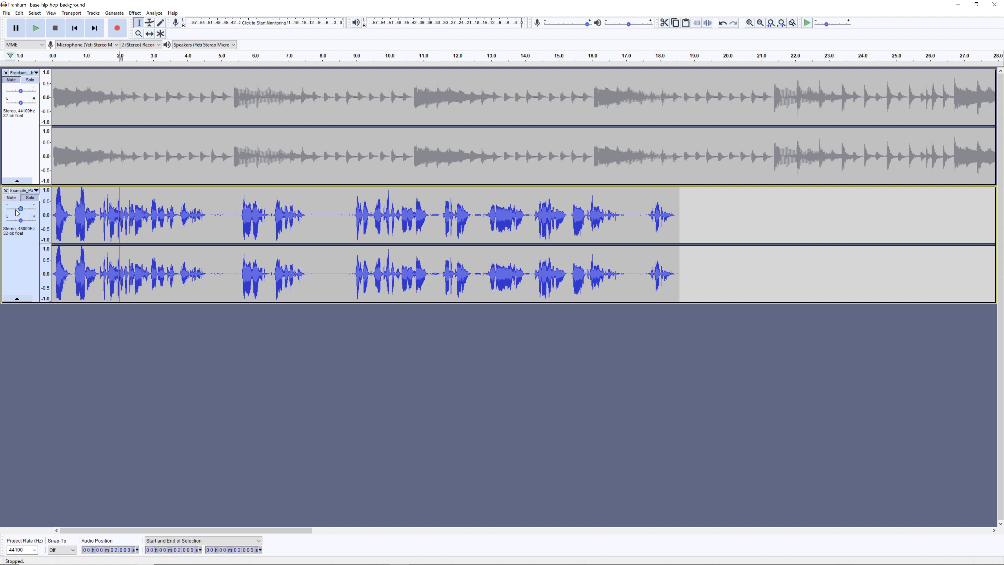
- Lower the voice track's gain slightly and play it from about 1.8 seconds to hear the level
{"action": "mouse_move", "coordinate": [16, 210]}
{"action": "left_mouse_down"}
{"action": "mouse_move", "coordinate": [30, 209]}
{"action": "mouse_move", "coordinate": [9, 210]}
{"action": "mouse_move", "coordinate": [27, 213]}
{"action": "mouse_move", "coordinate": [19, 214]}
{"action": "left_mouse_up"}
{"action": "left_click", "coordinate": [112, 205]}
{"action": "key", "text": "space"}
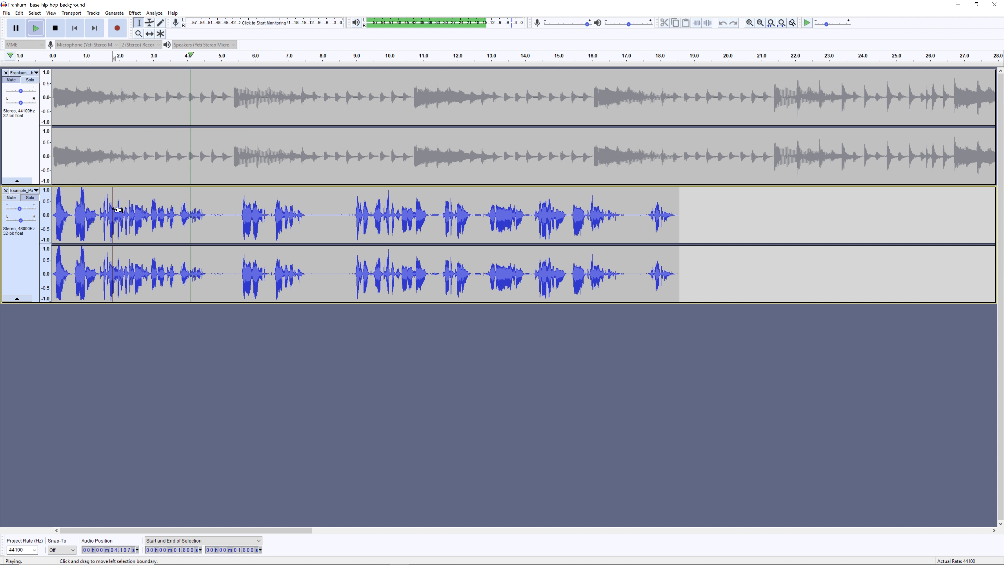
{"action": "key", "text": "space"}
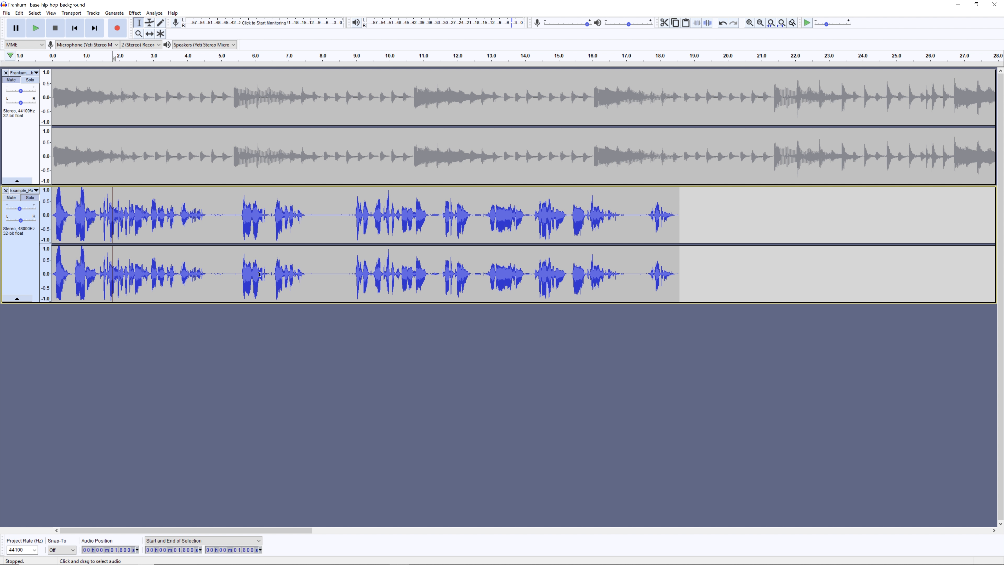
- Play the voice track from about 7.94 seconds and from about 5.98 seconds to find a pause for splitting
{"action": "left_click", "coordinate": [321, 214]}
{"action": "key", "text": "space"}
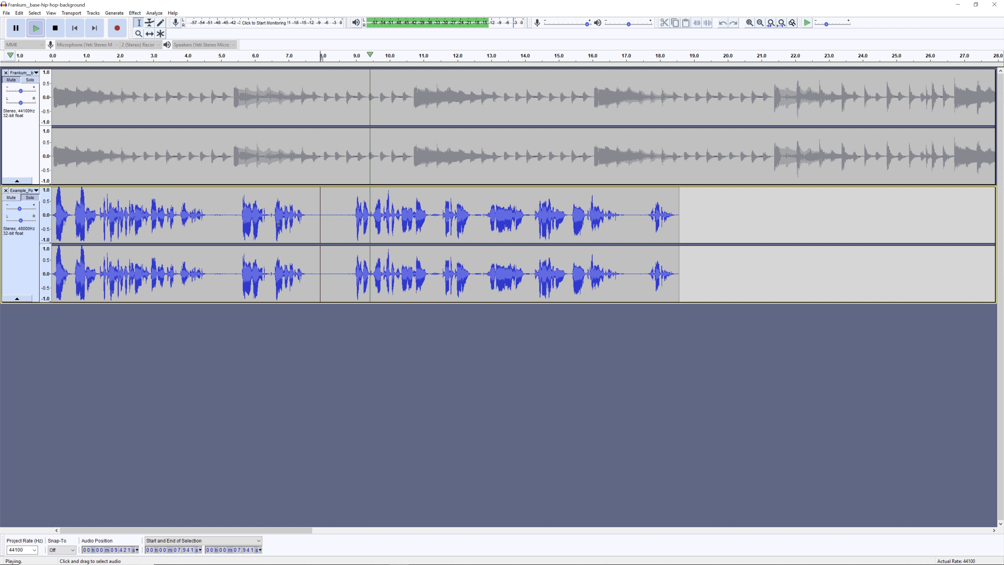
{"action": "left_click", "coordinate": [254, 215]}
{"action": "key", "text": "space"}
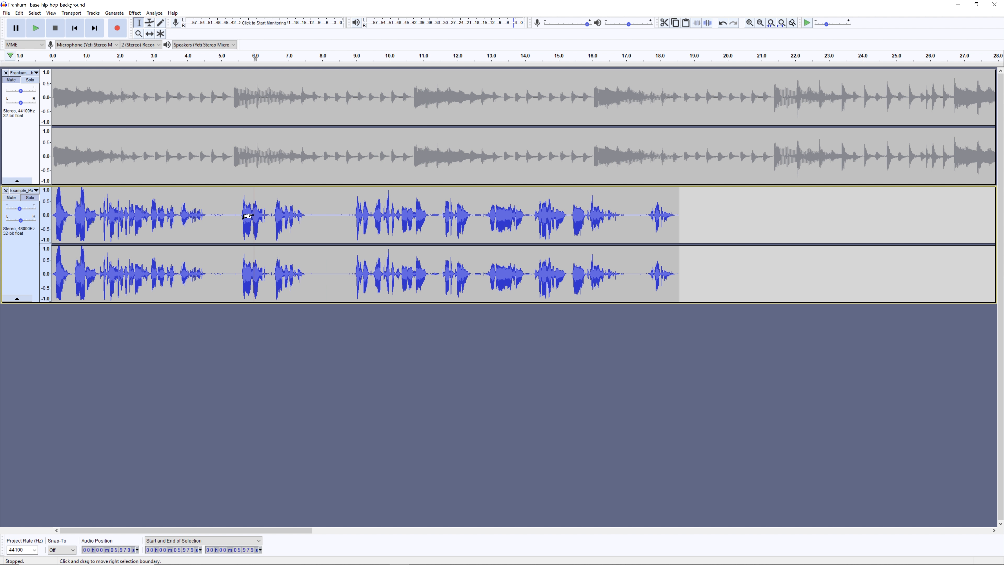
{"action": "key", "text": "space"}
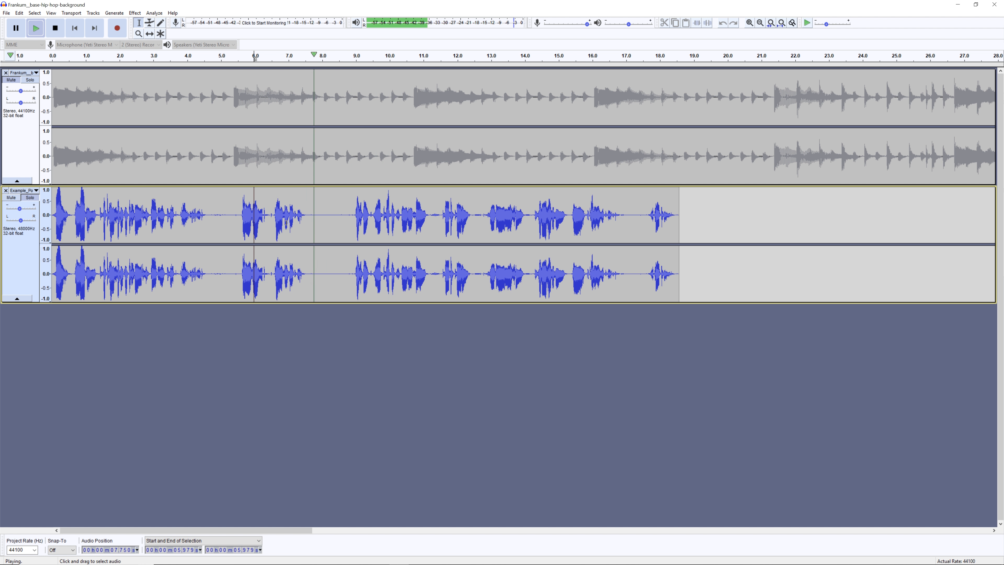
{"action": "key", "text": "space"}
- Split the voice clip at about 8.14 seconds, in the pause between the phrases
{"action": "left_click", "coordinate": [327, 216]}
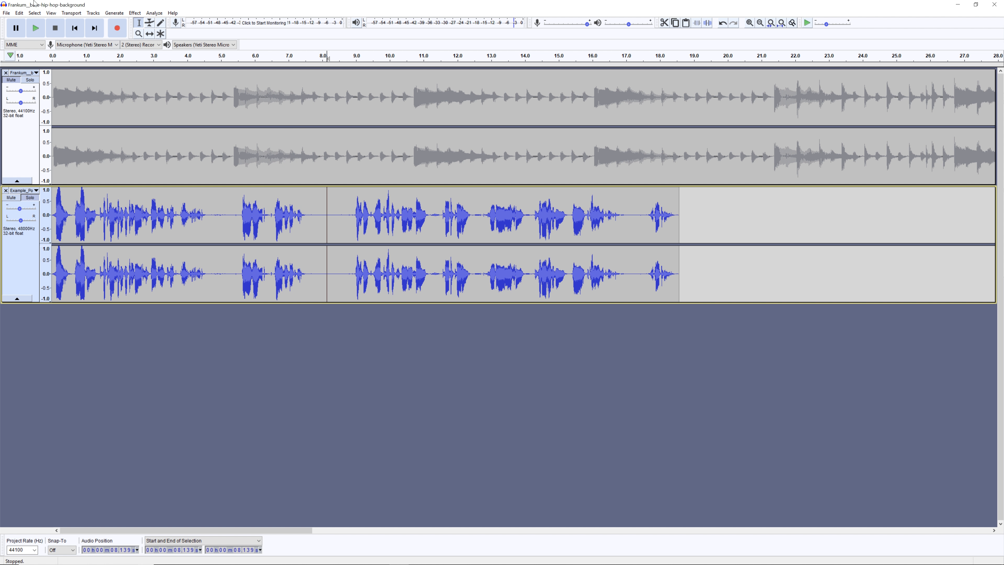
{"action": "left_click", "coordinate": [19, 12]}
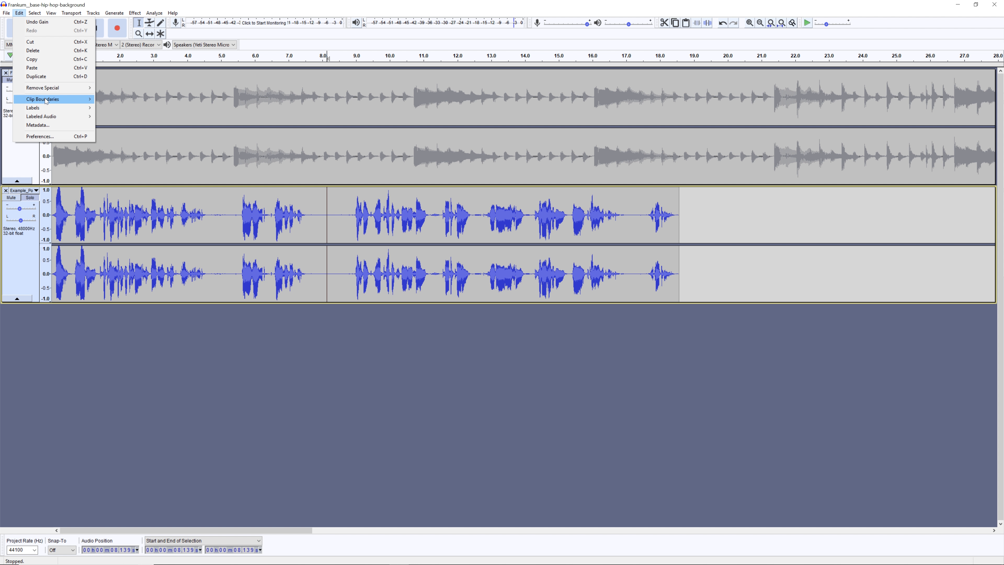
{"action": "mouse_move", "coordinate": [56, 99]}
{"action": "left_click", "coordinate": [119, 102]}
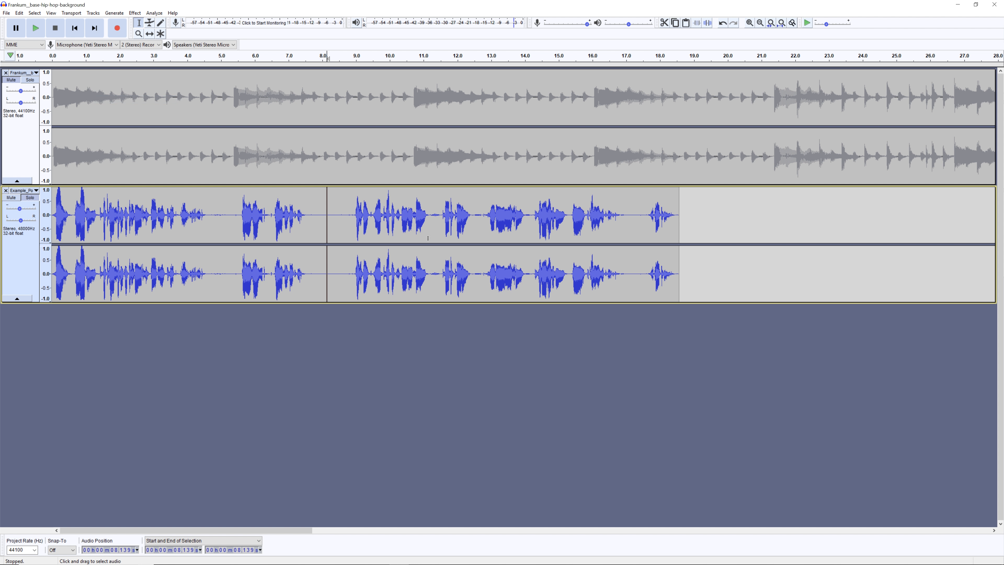
- Try to move the second part of the voice with the Time Shift tool, undo the recent changes, and return to the Selection tool
{"action": "left_click", "coordinate": [150, 35]}
{"action": "left_click_drag", "start_coordinate": [393, 214], "coordinate": [369, 220]}
{"action": "key", "text": "ctrl+z"}
{"action": "left_click", "coordinate": [139, 23]}
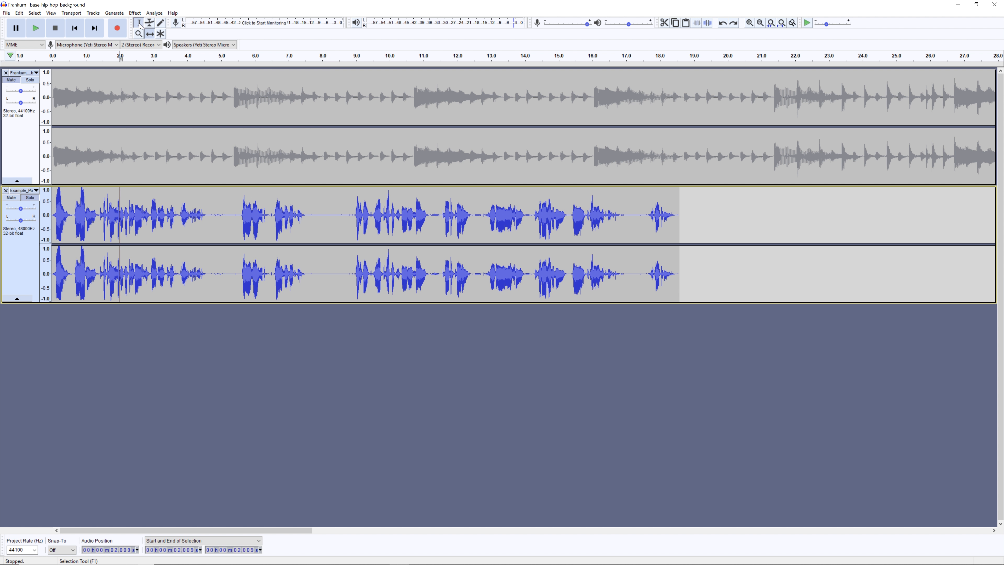
{"action": "left_click", "coordinate": [326, 214]}
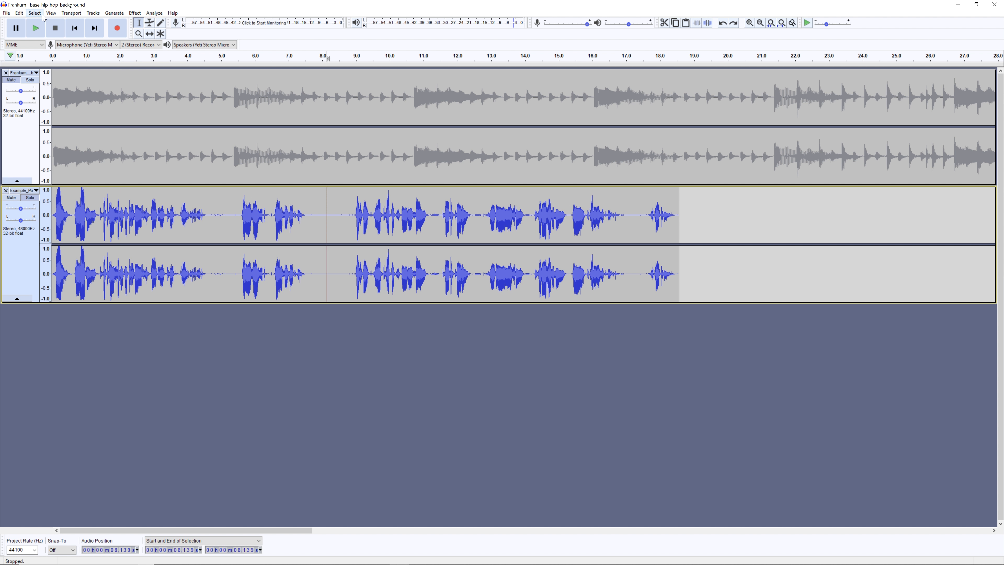
{"action": "left_click", "coordinate": [20, 13]}
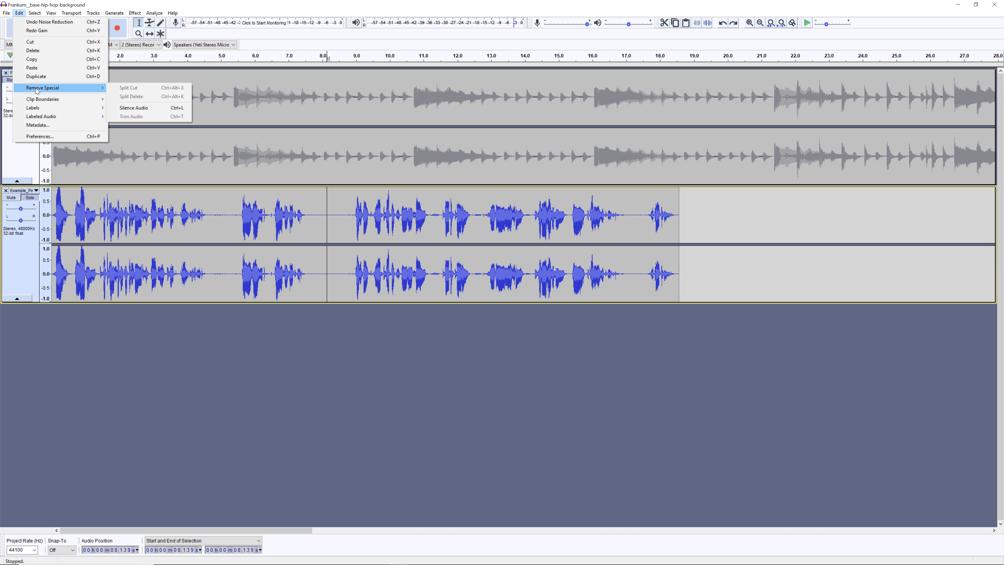
{"action": "mouse_move", "coordinate": [50, 101]}
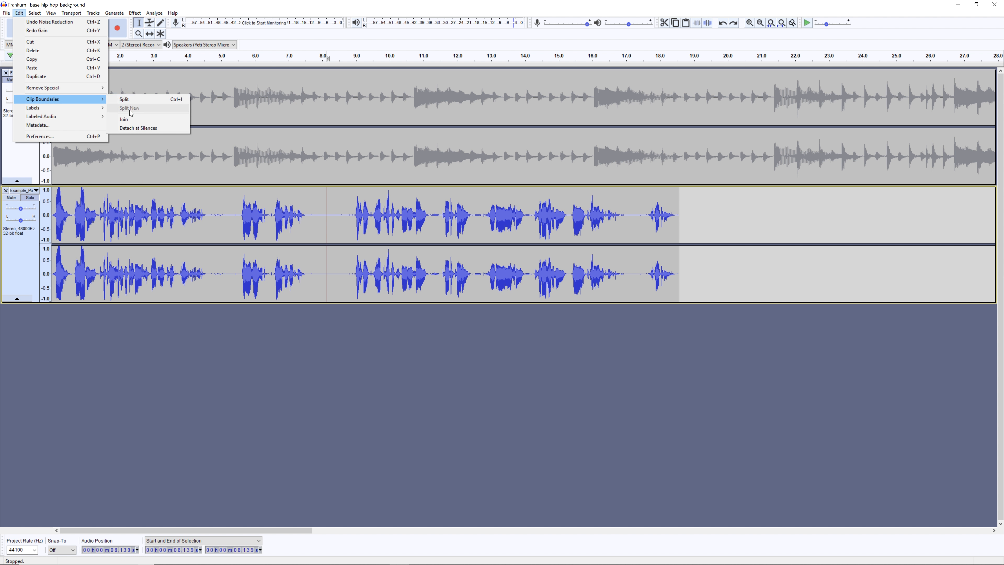
{"action": "left_click", "coordinate": [336, 215]}
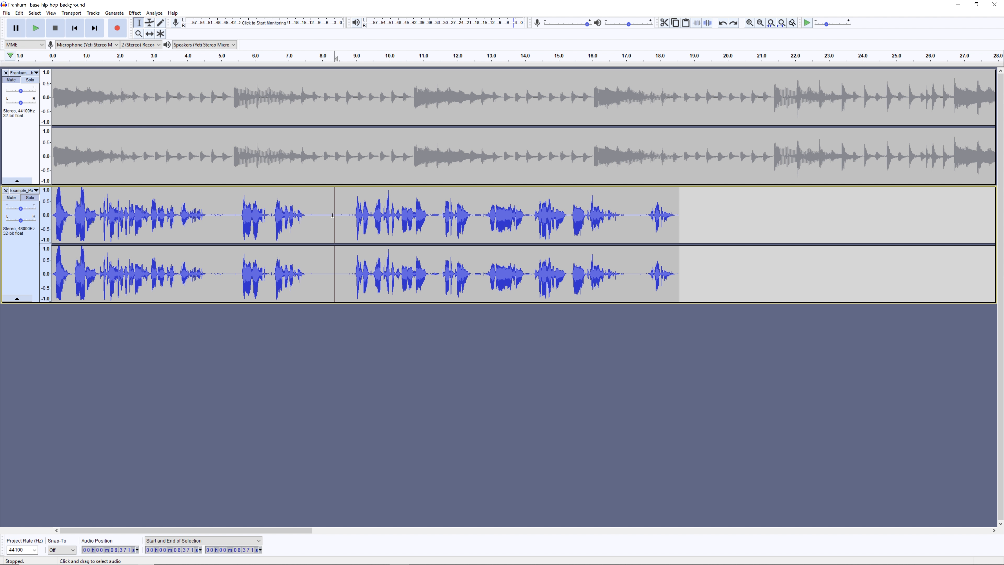
- Select the voice audio from about 8.19 seconds to its end and move it to a new track with Split New
{"action": "left_click", "coordinate": [329, 216]}
{"action": "double_click", "coordinate": [329, 216]}
{"action": "left_click", "coordinate": [329, 216]}
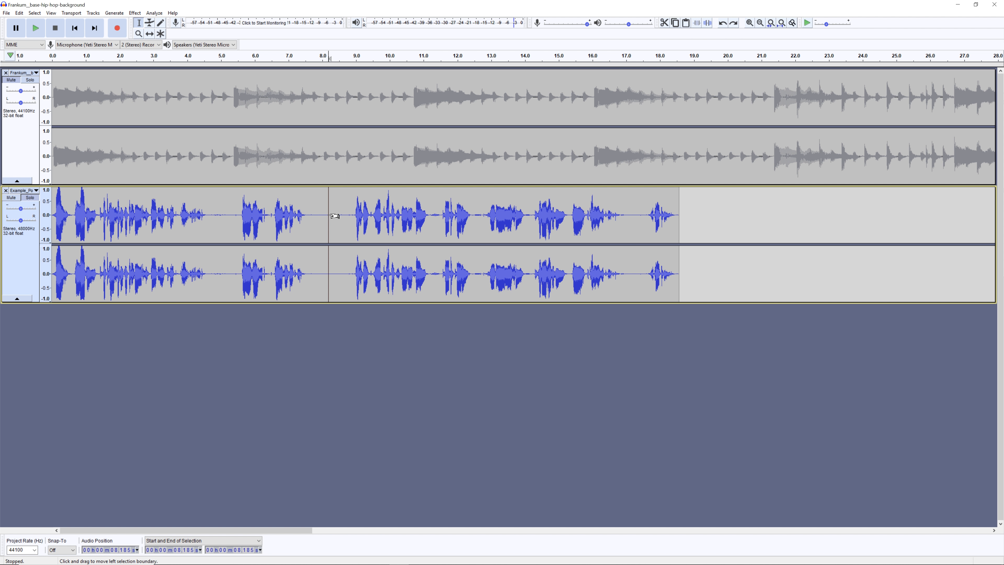
{"action": "left_click_drag", "start_coordinate": [328, 216], "coordinate": [679, 220]}
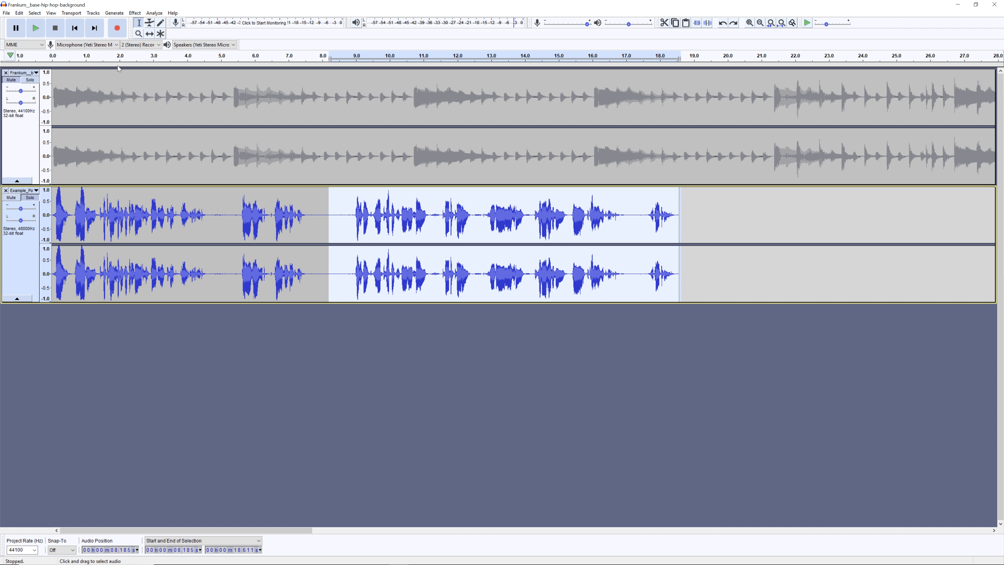
{"action": "left_click", "coordinate": [19, 13]}
{"action": "mouse_move", "coordinate": [45, 99]}
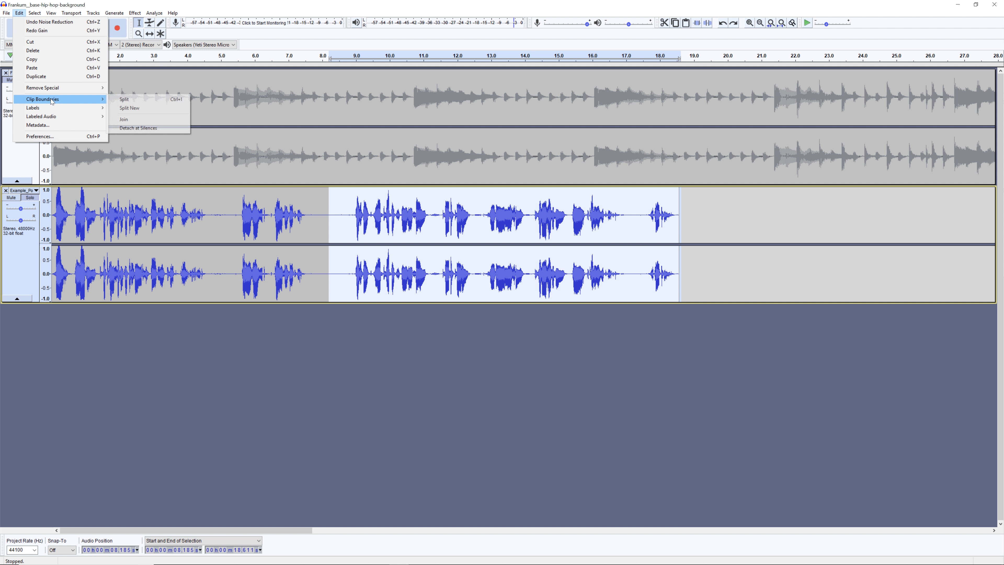
{"action": "left_click", "coordinate": [140, 112]}
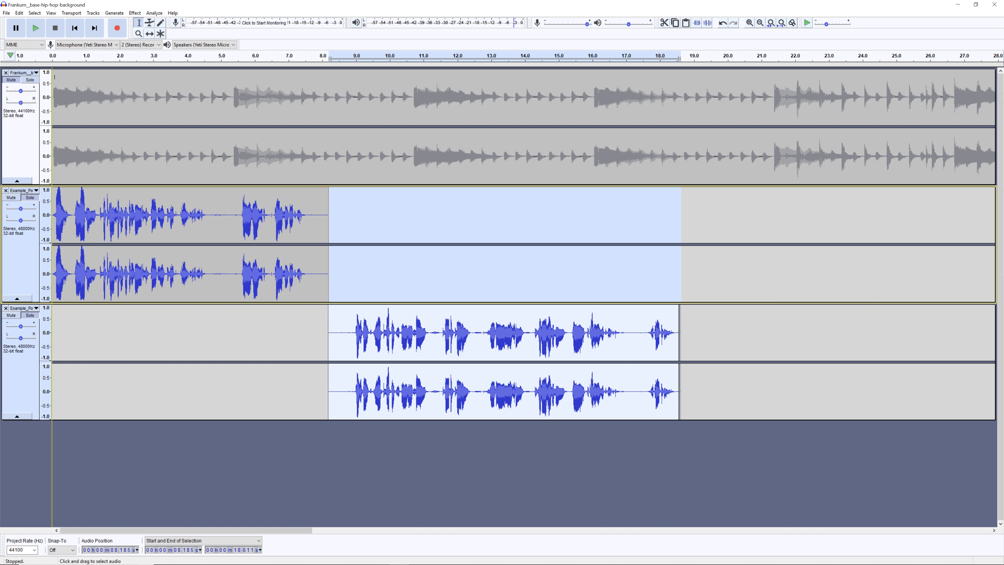
- Play the split voice tracks from about 0.1 seconds and across the split from about 7.76 seconds
{"action": "left_click", "coordinate": [55, 106]}
{"action": "key", "text": "space"}
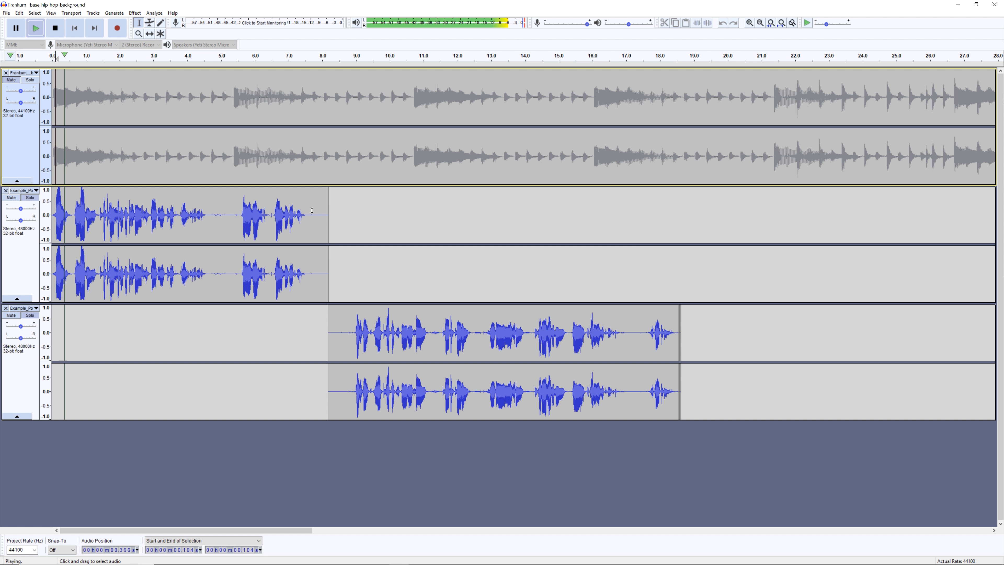
{"action": "key", "text": "space"}
{"action": "left_click", "coordinate": [315, 151]}
{"action": "key", "text": "space"}
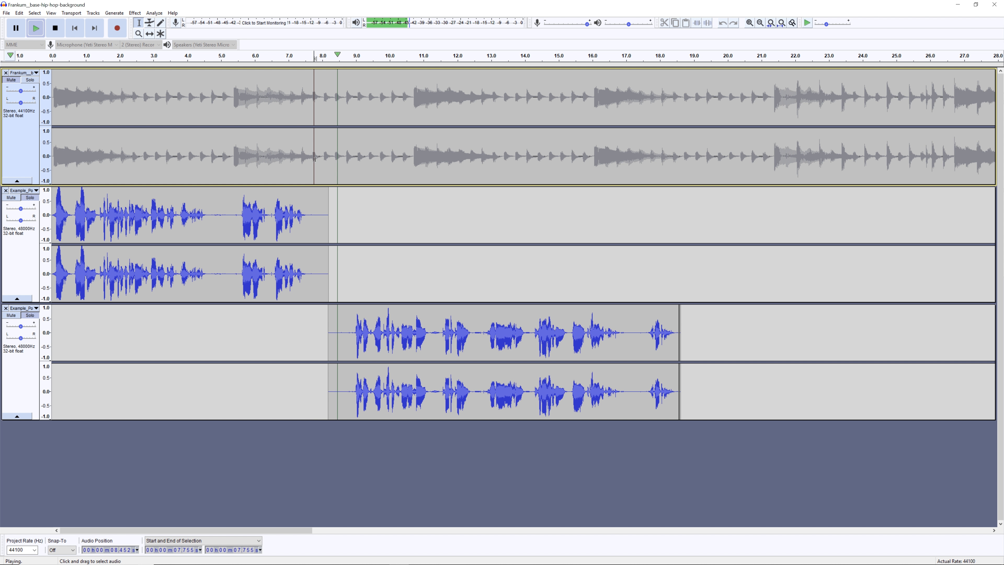
{"action": "key", "text": "space"}
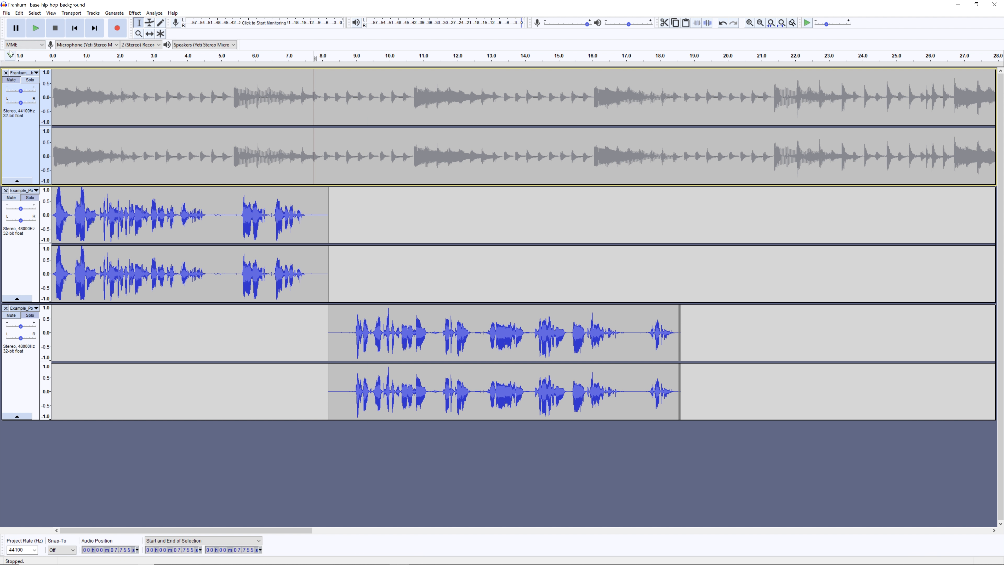
- Unmute the hip-hop background music track and play all tracks together from the beginning
{"action": "left_click", "coordinate": [11, 79]}
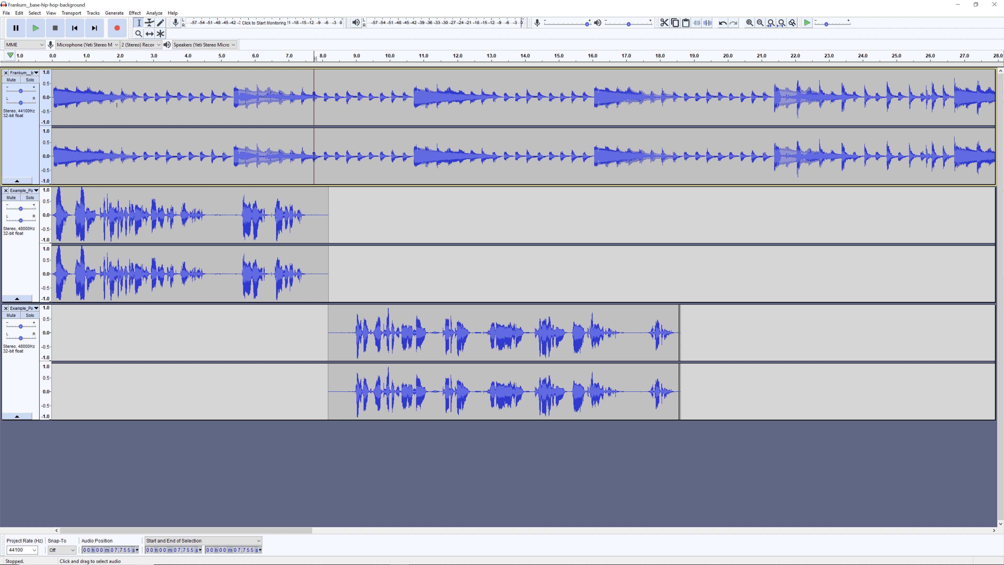
{"action": "key", "text": "Home"}
{"action": "key", "text": "space"}
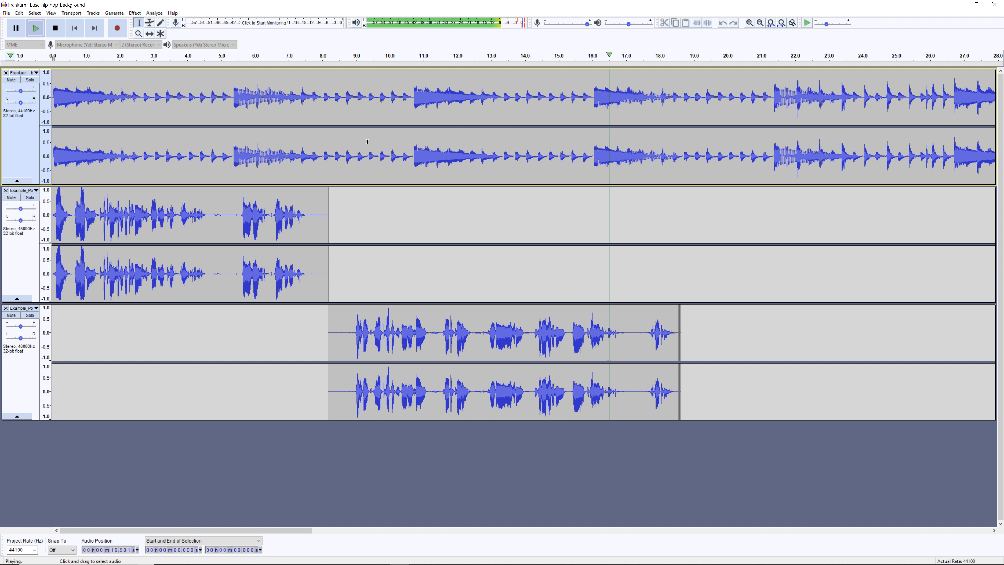
{"action": "key", "text": "space"}
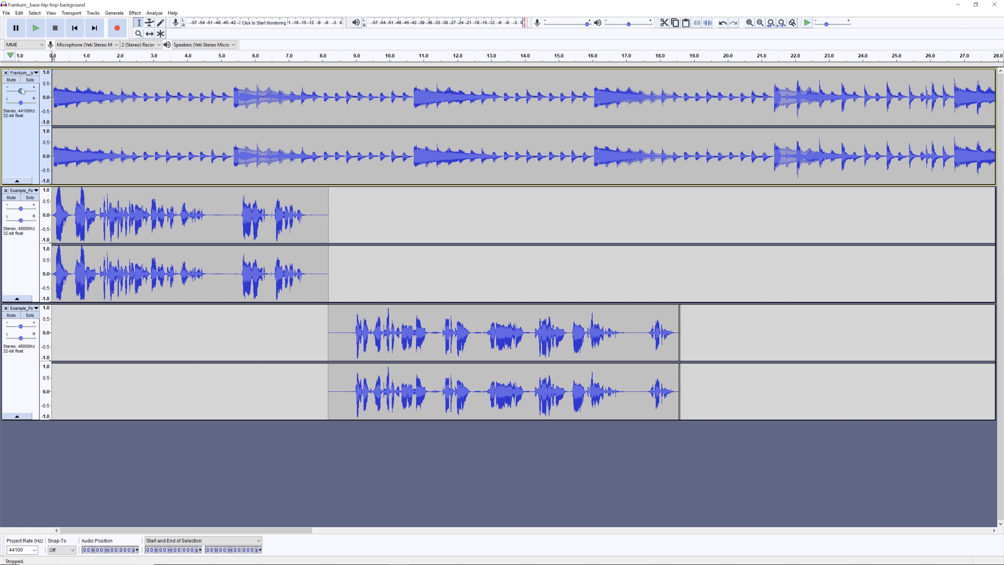
- Try a lower gain on the music track while playing the mix from about 0.34 seconds, and restore the gain
{"action": "left_click_drag", "start_coordinate": [22, 91], "coordinate": [10, 91]}
{"action": "left_click", "coordinate": [63, 99]}
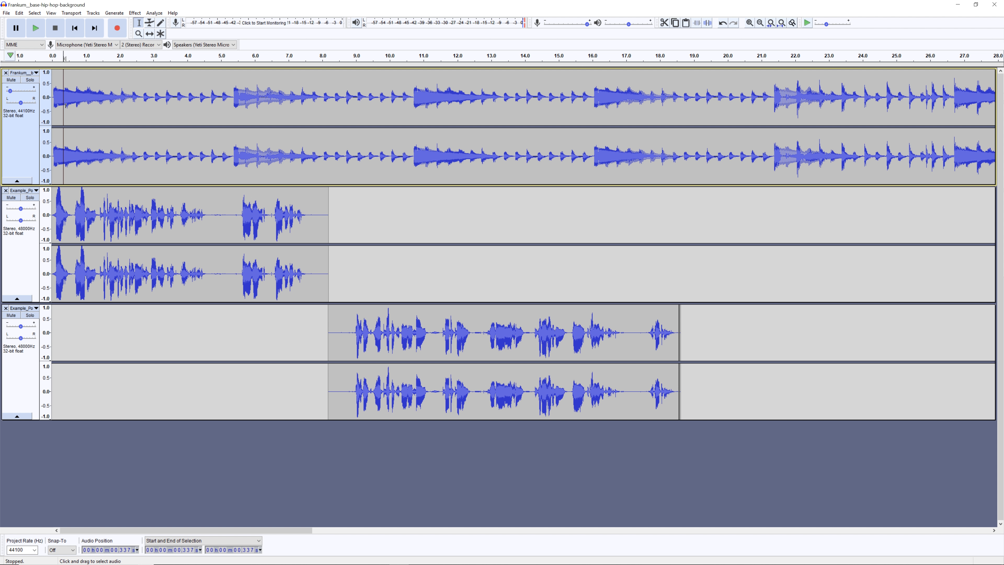
{"action": "key", "text": "space"}
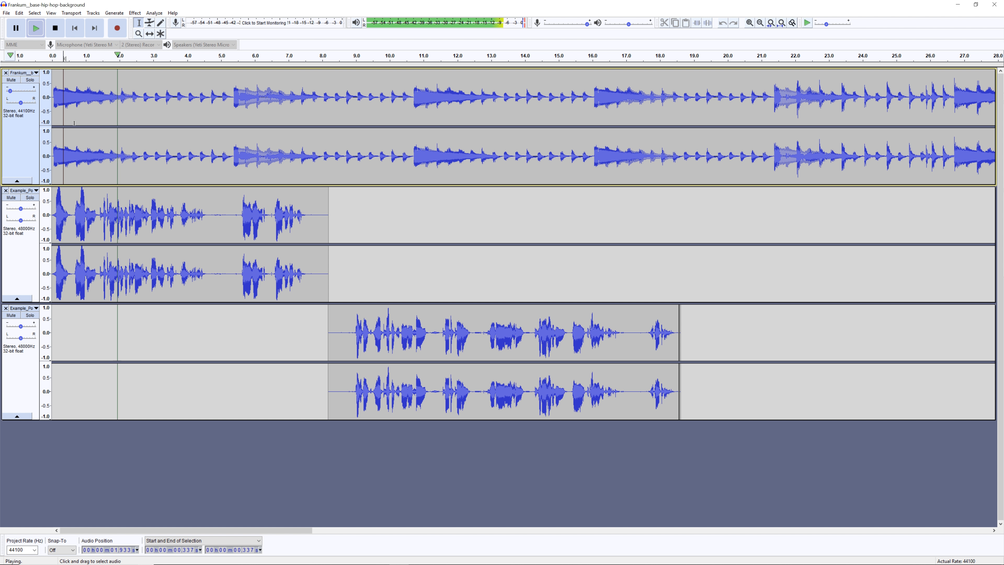
{"action": "key", "text": "space"}
{"action": "left_click_drag", "start_coordinate": [13, 94], "coordinate": [30, 91]}
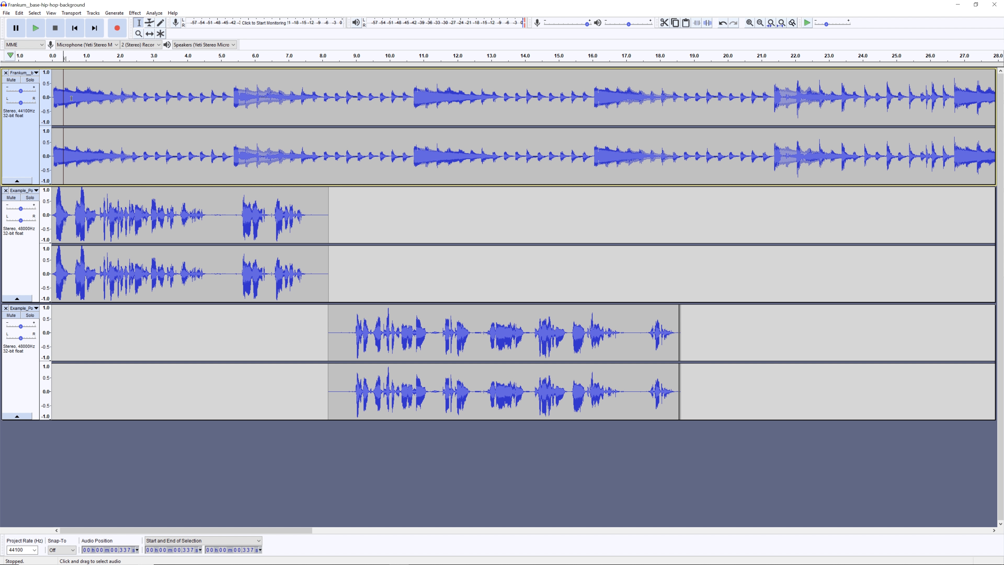
- Add envelope points to the music track at about 4.5, 9 and 19 seconds with the Envelope tool
{"action": "left_click", "coordinate": [293, 130]}
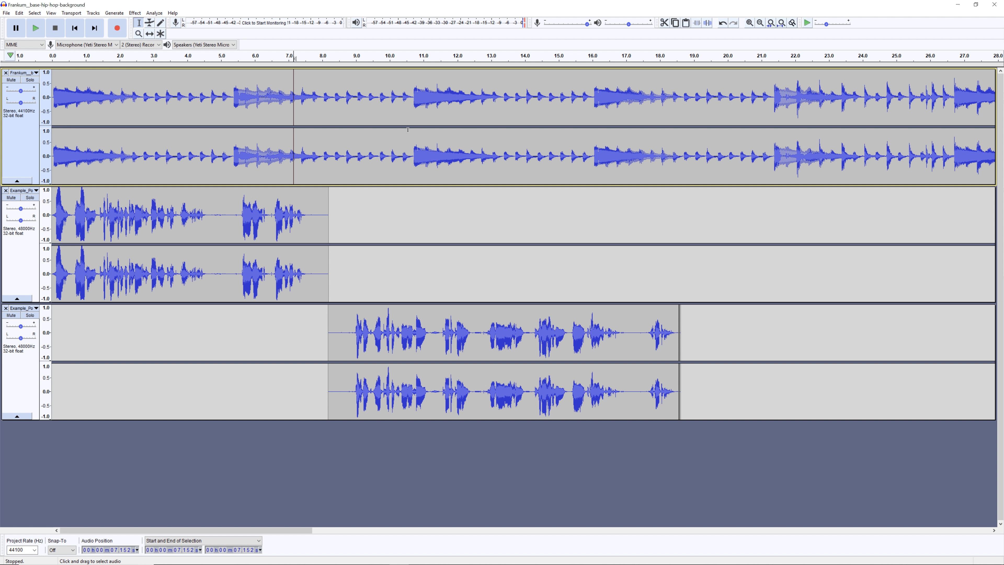
{"action": "left_click", "coordinate": [150, 24]}
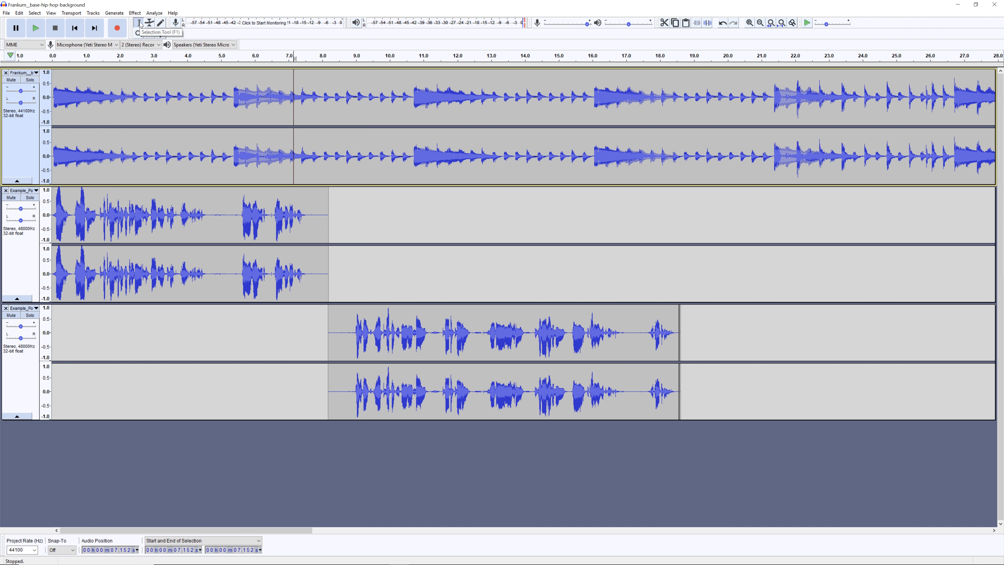
{"action": "left_click", "coordinate": [139, 24]}
{"action": "left_click", "coordinate": [150, 23]}
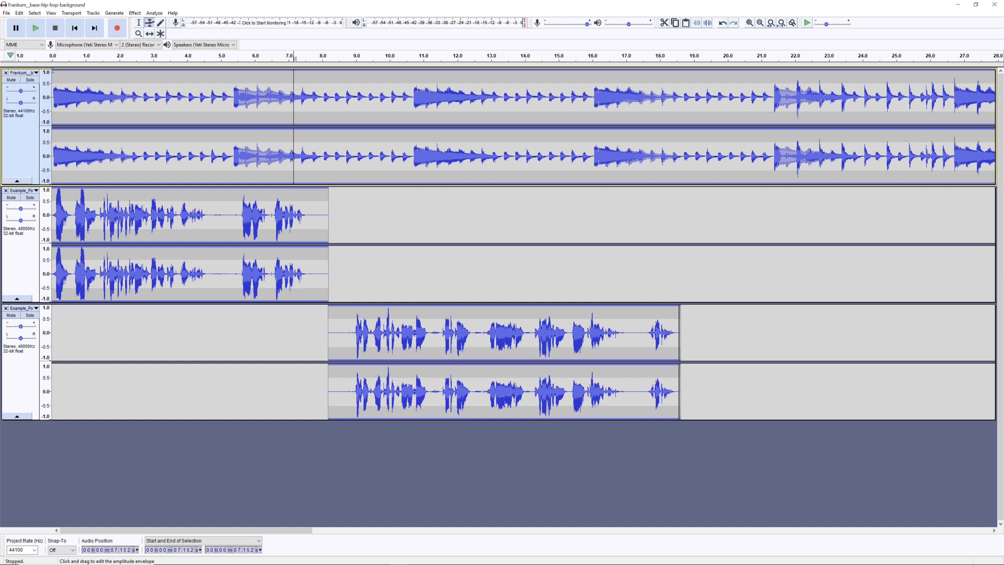
{"action": "left_click_drag", "start_coordinate": [53, 71], "coordinate": [53, 73]}
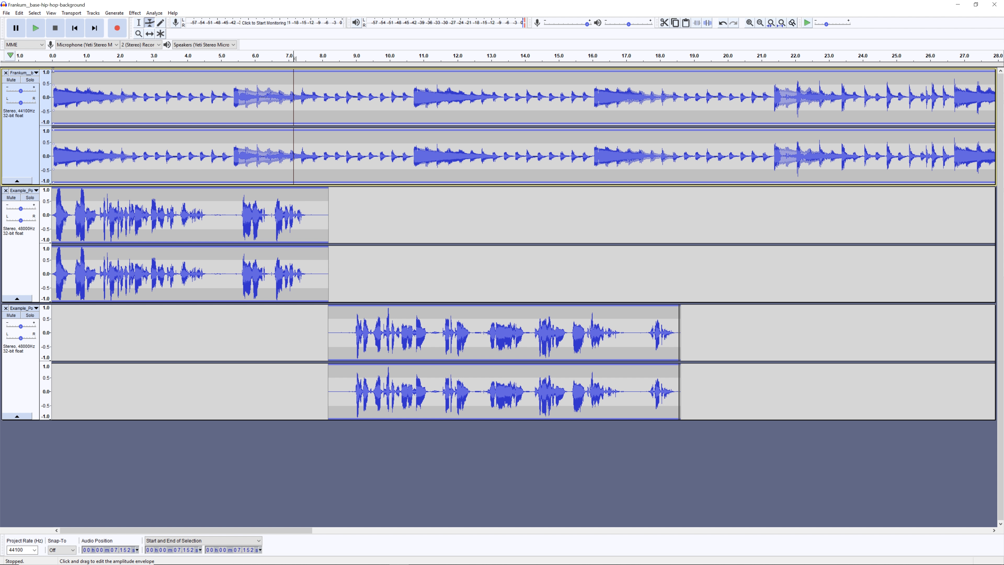
{"action": "mouse_move", "coordinate": [53, 71]}
{"action": "left_mouse_down"}
{"action": "mouse_move", "coordinate": [55, 84]}
{"action": "mouse_move", "coordinate": [56, 58]}
{"action": "mouse_move", "coordinate": [49, 71]}
{"action": "left_mouse_up"}
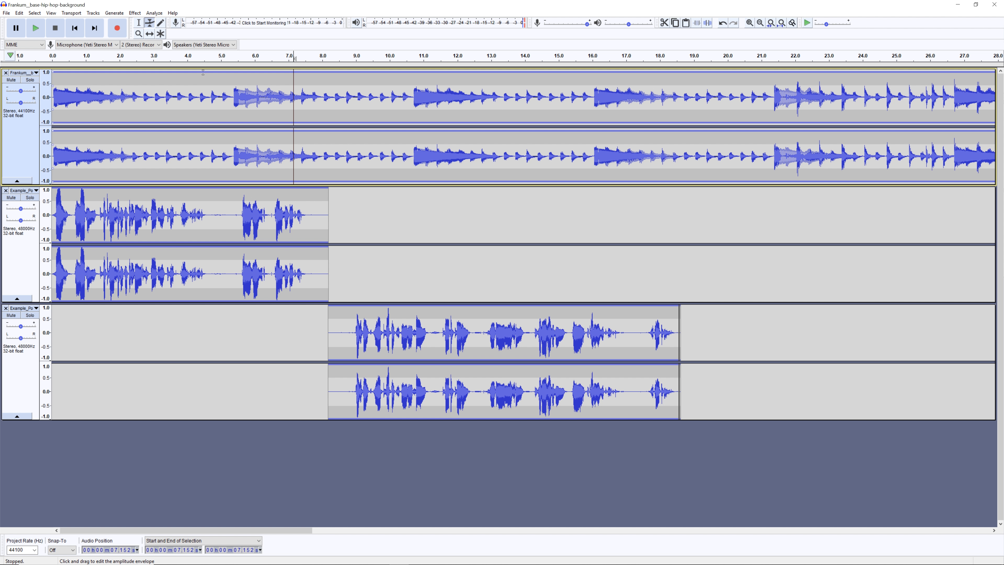
{"action": "left_click", "coordinate": [205, 73]}
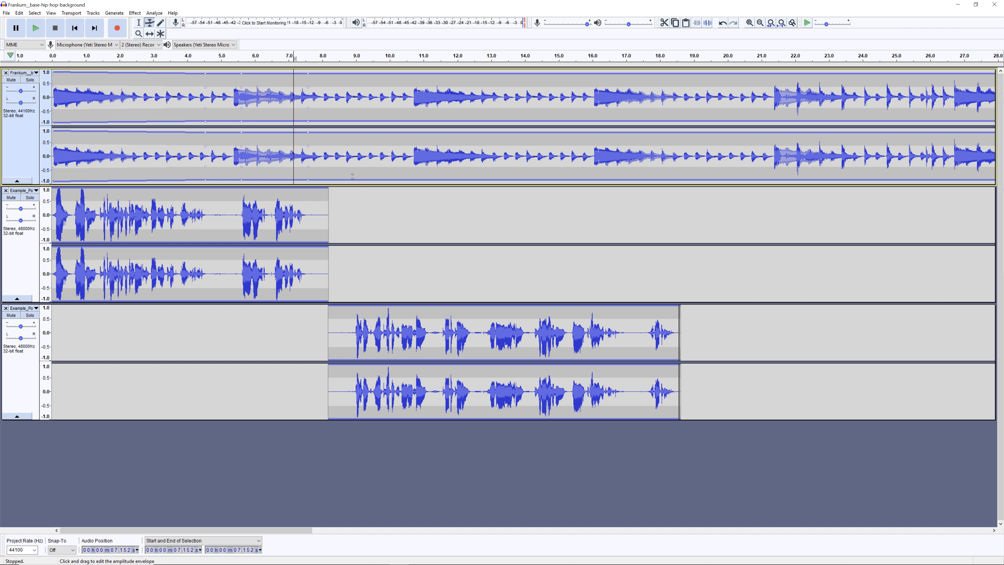
{"action": "left_click", "coordinate": [356, 180]}
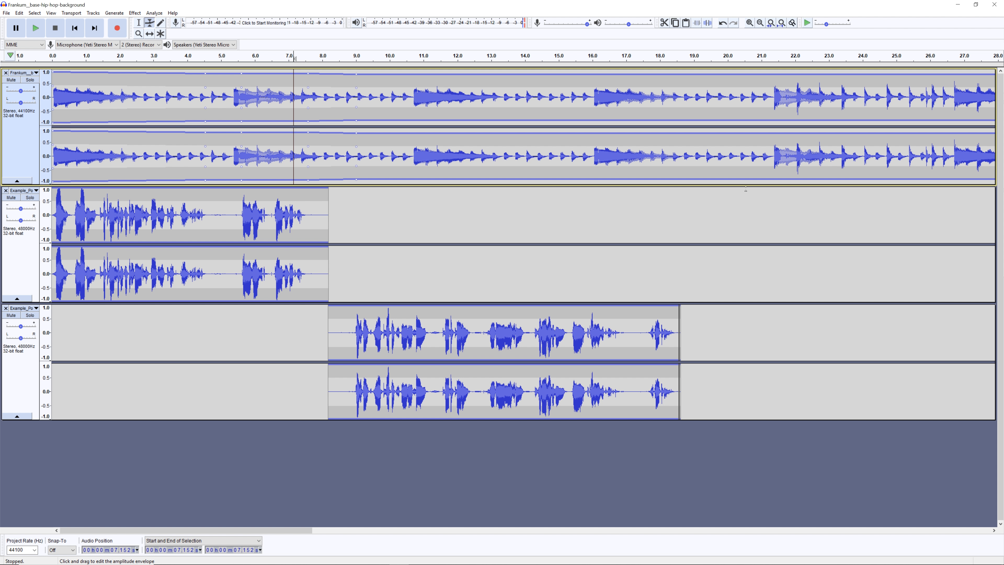
{"action": "left_click", "coordinate": [693, 180]}
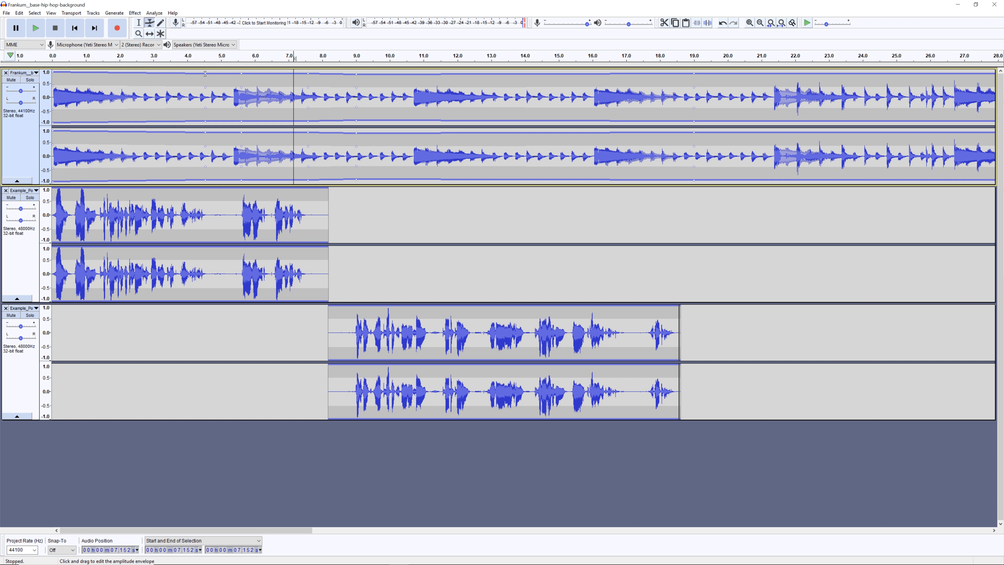
- Lower the start of the music track's envelope for a fade-in and pull it down into a dip around 6.6 seconds
{"action": "left_click_drag", "start_coordinate": [52, 74], "coordinate": [52, 90]}
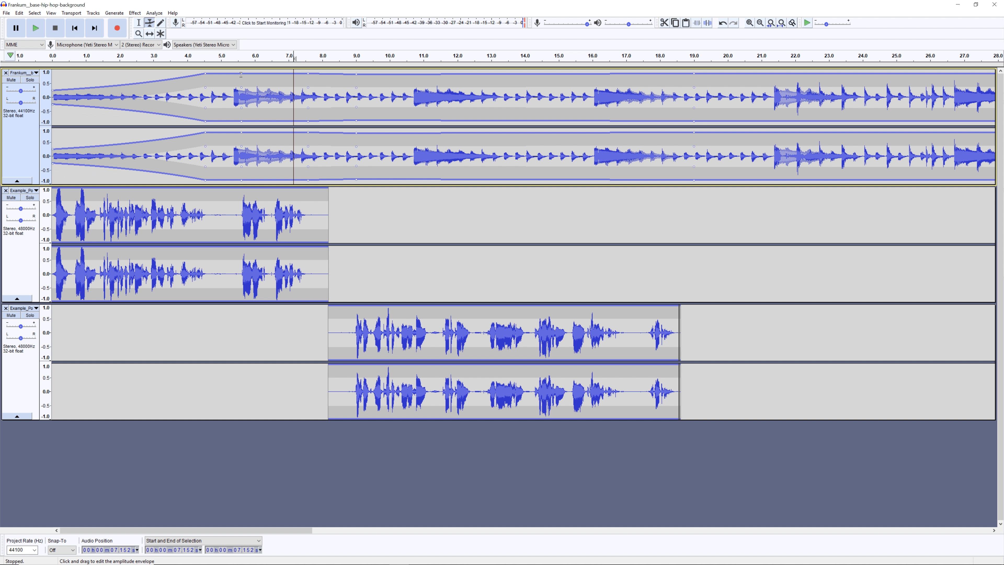
{"action": "left_click_drag", "start_coordinate": [241, 74], "coordinate": [241, 75]}
{"action": "left_click", "coordinate": [274, 74]}
{"action": "left_click_drag", "start_coordinate": [241, 77], "coordinate": [273, 92]}
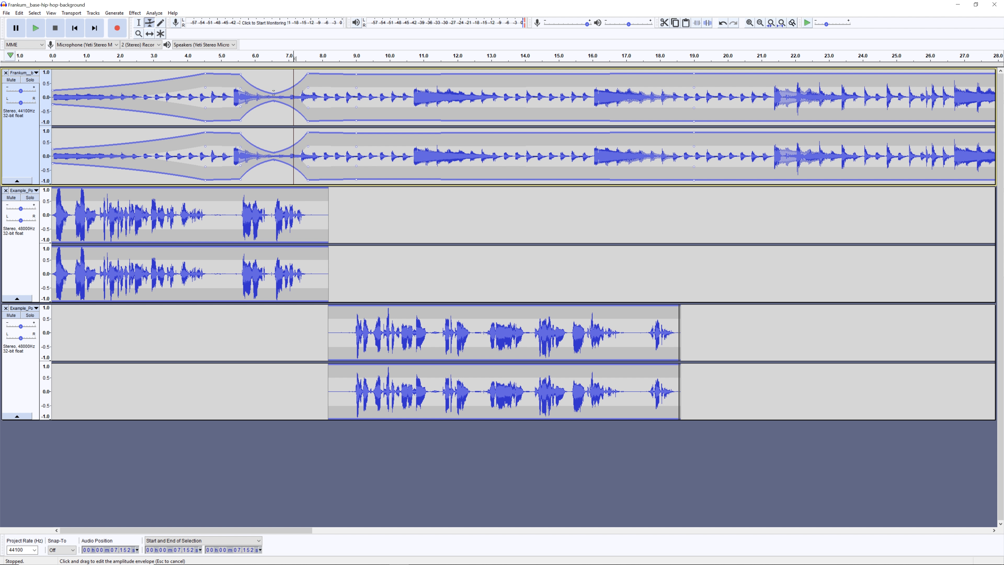
- Refine the music fade-in with an envelope point at about 3.5 seconds and a lower starting level
{"action": "left_click", "coordinate": [167, 80]}
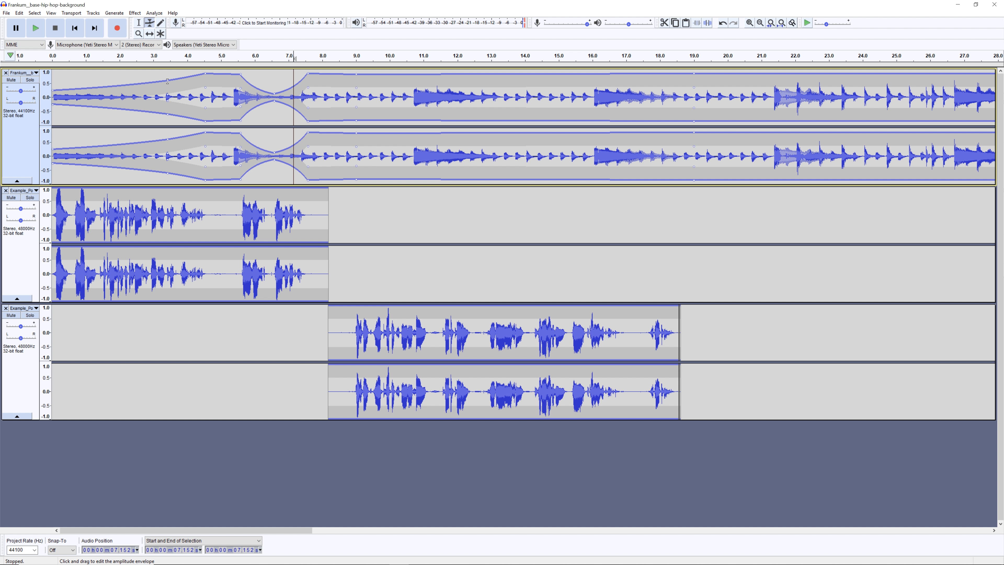
{"action": "left_click_drag", "start_coordinate": [53, 90], "coordinate": [52, 92]}
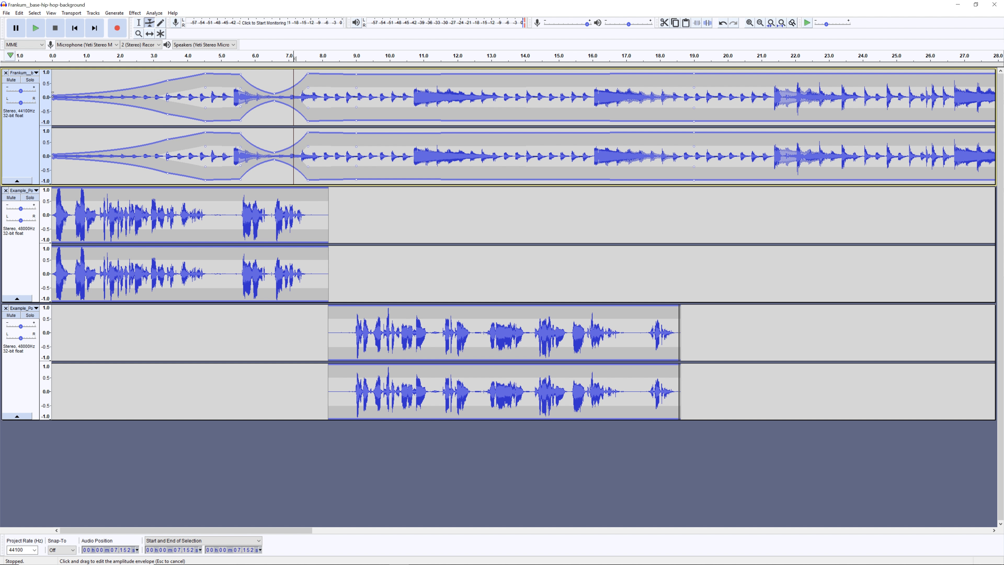
{"action": "mouse_move", "coordinate": [168, 81]}
{"action": "left_mouse_down"}
{"action": "mouse_move", "coordinate": [168, 91]}
{"action": "mouse_move", "coordinate": [169, 82]}
{"action": "left_mouse_up"}
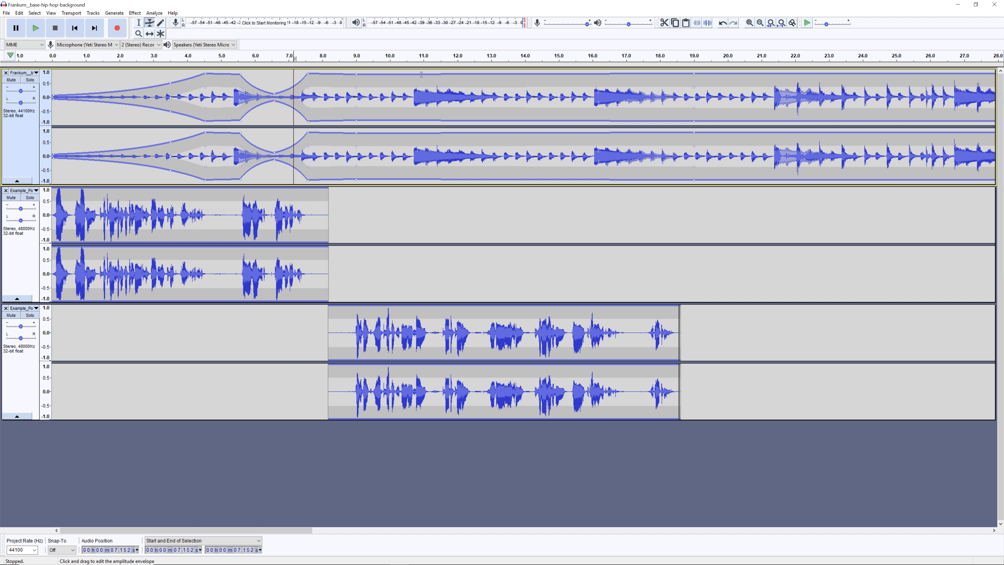
- Lower the music envelope at about 10 and 17.3 seconds, and try raising its start before undoing that change
{"action": "left_click_drag", "start_coordinate": [391, 74], "coordinate": [393, 83]}
{"action": "left_click_drag", "start_coordinate": [635, 75], "coordinate": [636, 88]}
{"action": "left_click_drag", "start_coordinate": [53, 95], "coordinate": [54, 78]}
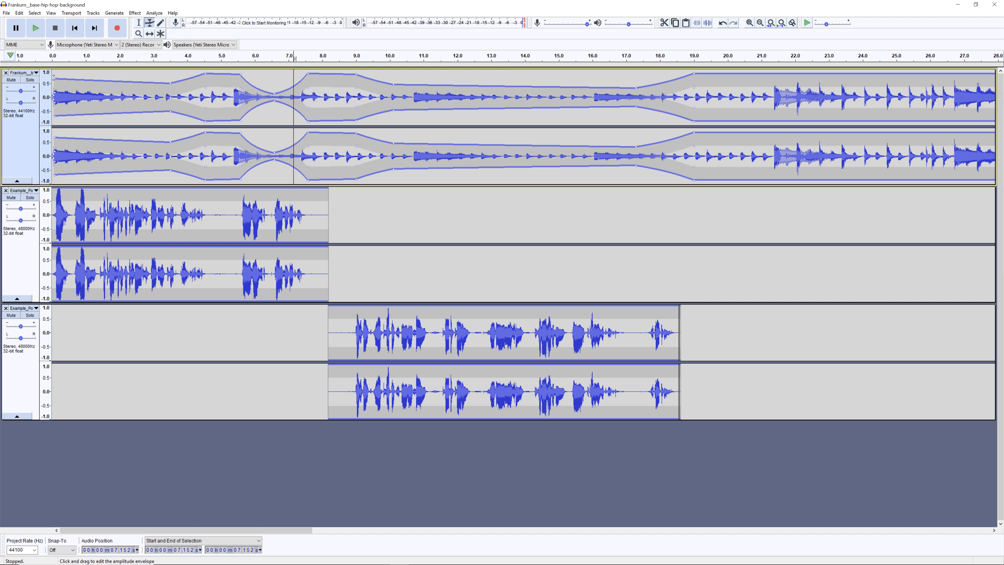
{"action": "key", "text": "ctrl+z"}
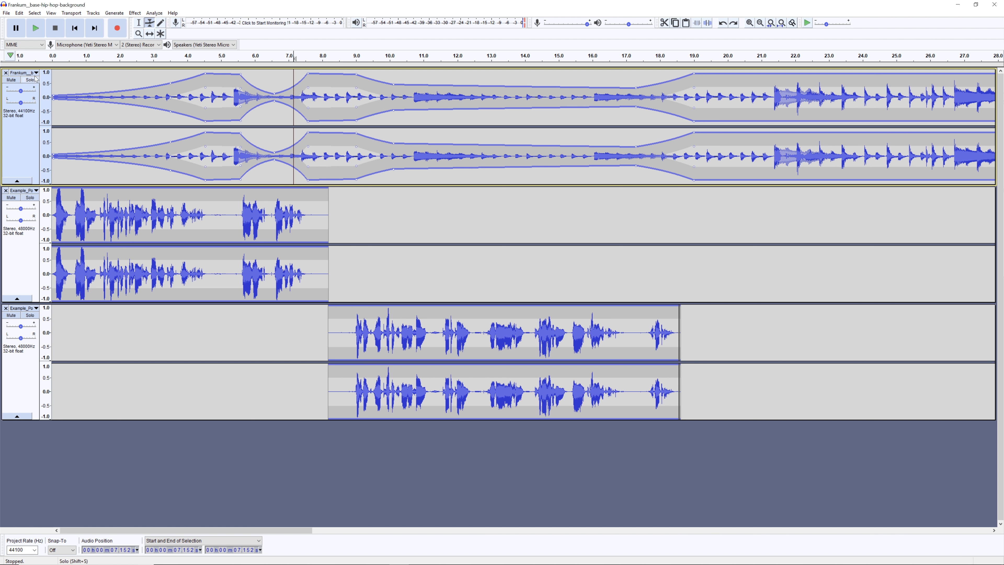
- Return to the Selection tool and play the envelope-shaped mix from about 0.07 seconds
{"action": "left_click", "coordinate": [138, 22]}
{"action": "left_click", "coordinate": [56, 67]}
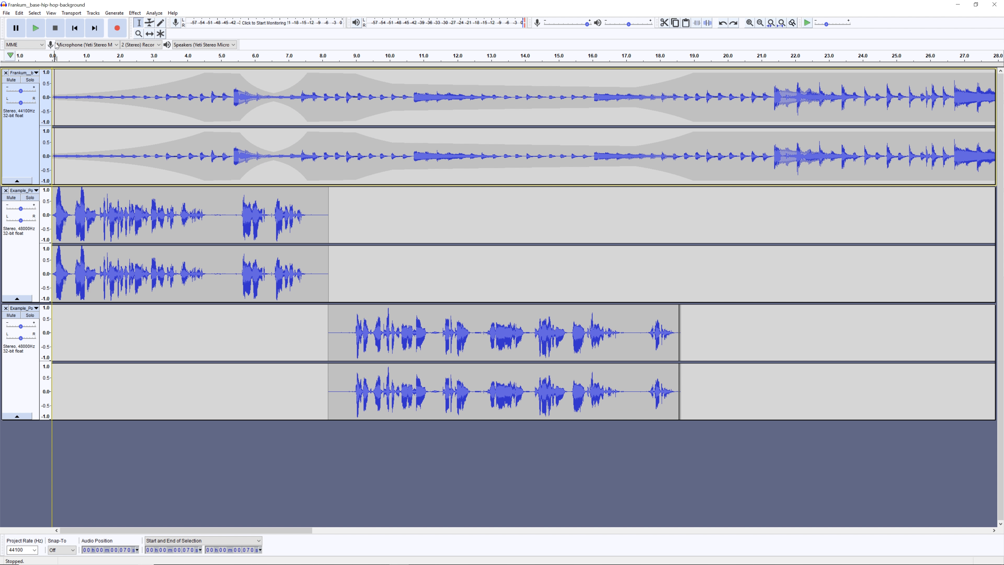
{"action": "left_click", "coordinate": [35, 27]}
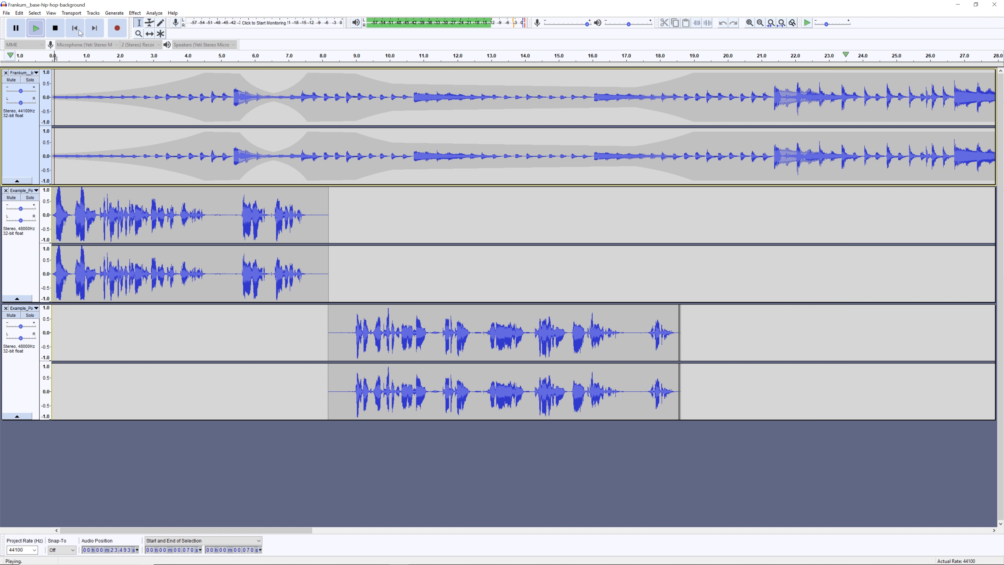
{"action": "left_click", "coordinate": [60, 34]}
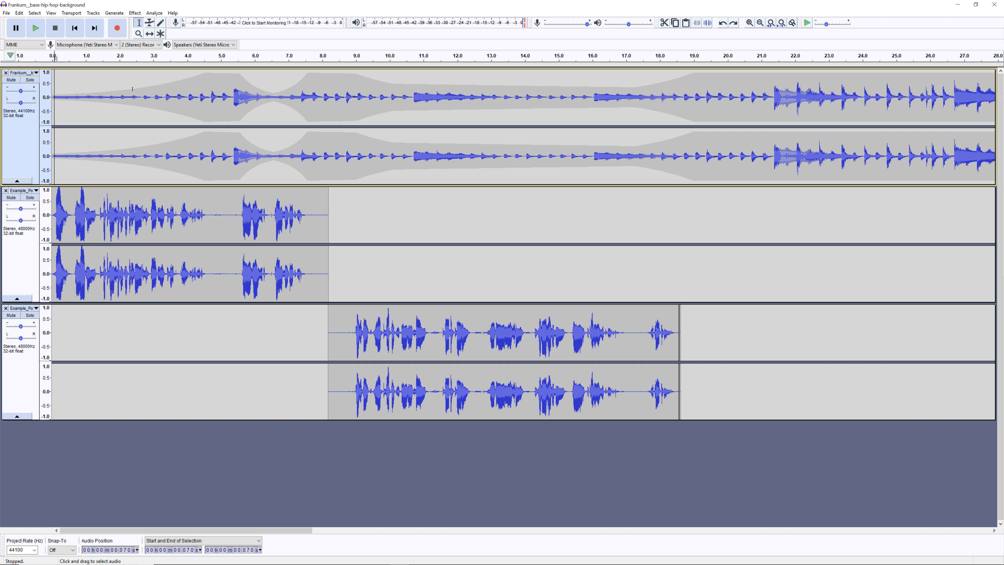
- Undo the envelope edits on the music track and raise its envelope back to full level
{"action": "key", "text": "ctrl+z"}
{"action": "key", "text": "ctrl+z"}
{"action": "key", "text": "ctrl+z"}
{"action": "key", "text": "ctrl+z"}
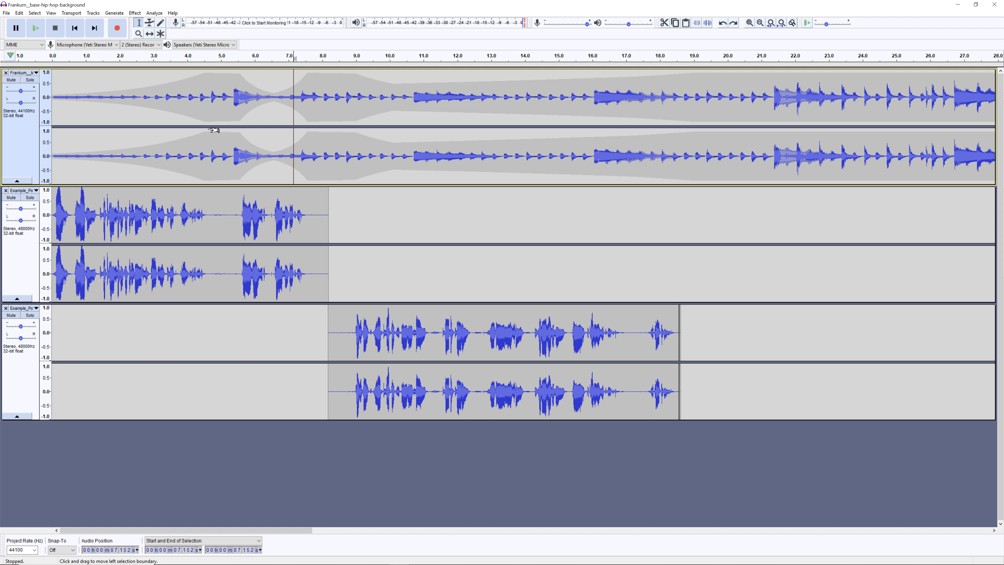
{"action": "key", "text": "ctrl+z"}
{"action": "key", "text": "ctrl+z"}
{"action": "key", "text": "ctrl+z"}
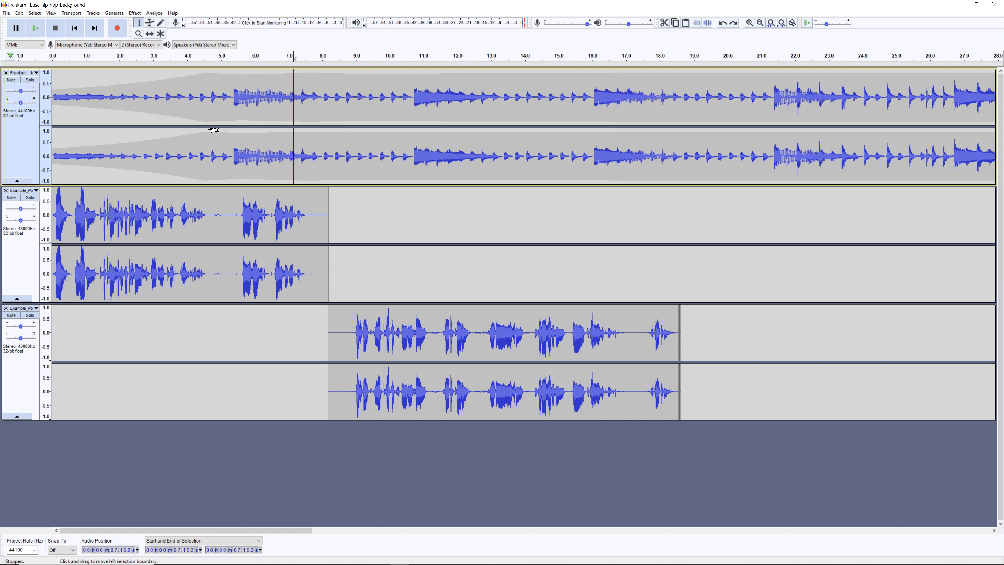
{"action": "key", "text": "ctrl+z"}
{"action": "key", "text": "ctrl+z"}
{"action": "key", "text": "ctrl+z"}
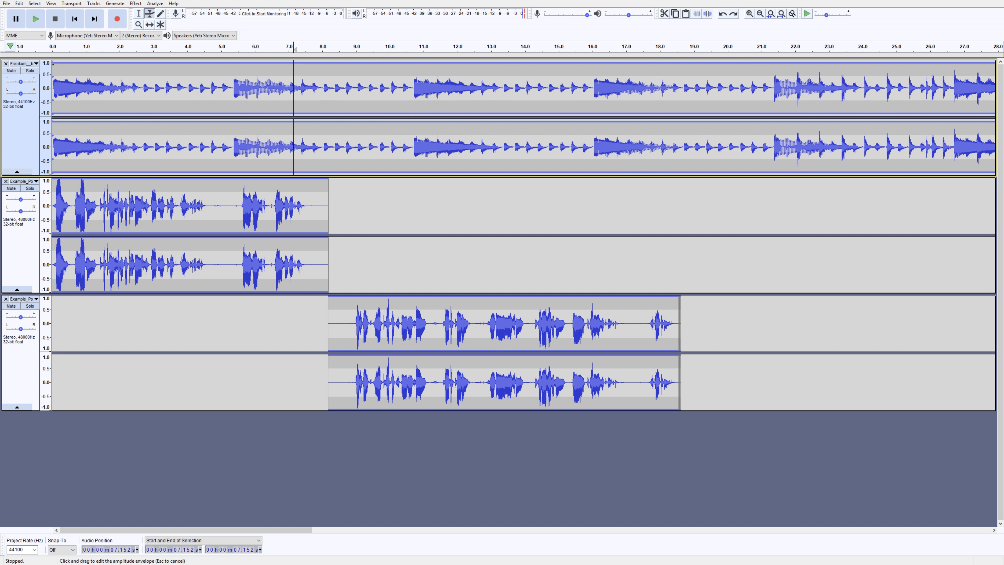
{"action": "left_click_drag", "start_coordinate": [53, 63], "coordinate": [53, 62]}
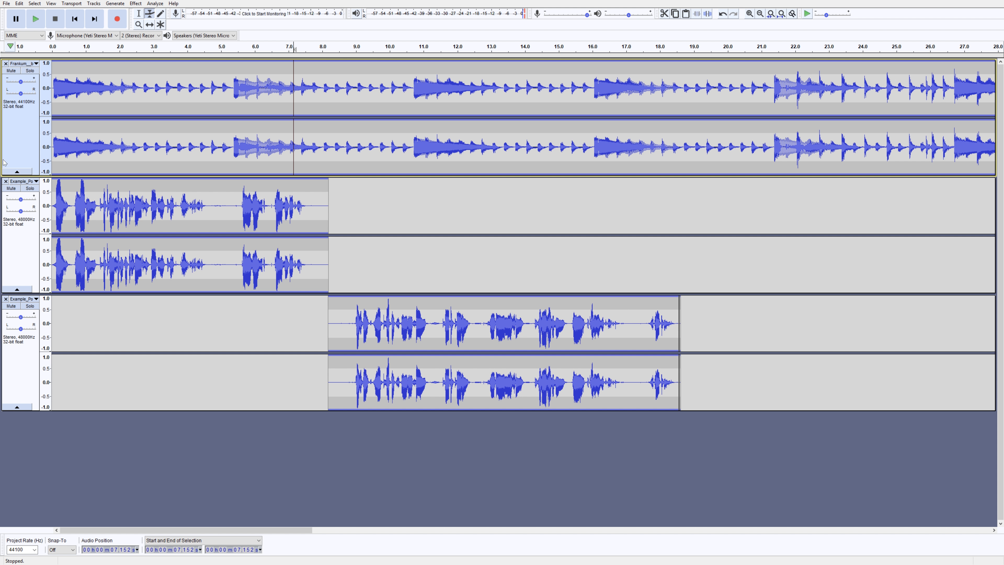
- Move the second voice clip up into the first voice track with the Time Shift tool, starting at about 8.5 seconds
{"action": "left_click", "coordinate": [149, 25]}
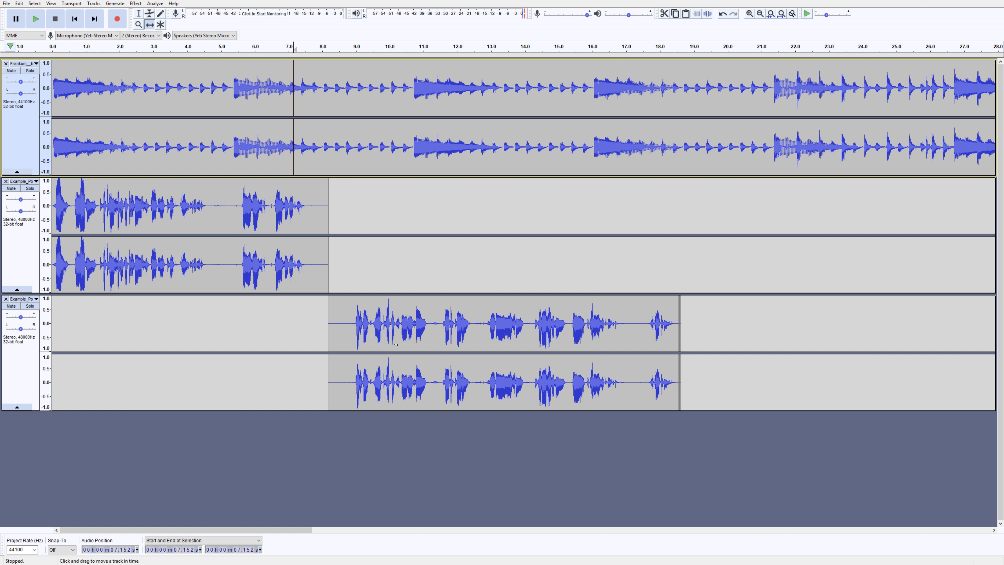
{"action": "left_click_drag", "start_coordinate": [394, 329], "coordinate": [406, 240]}
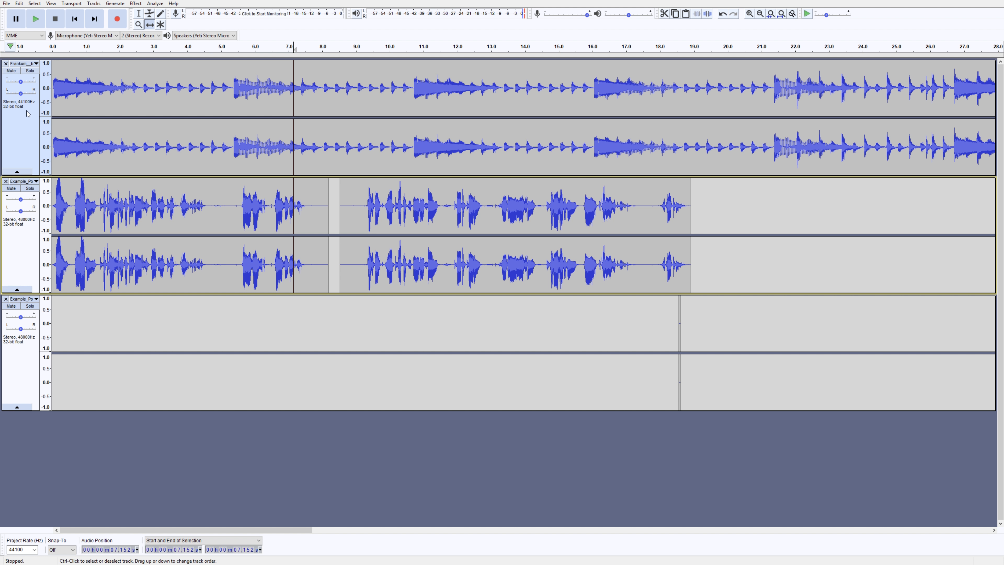
{"action": "left_click", "coordinate": [66, 374]}
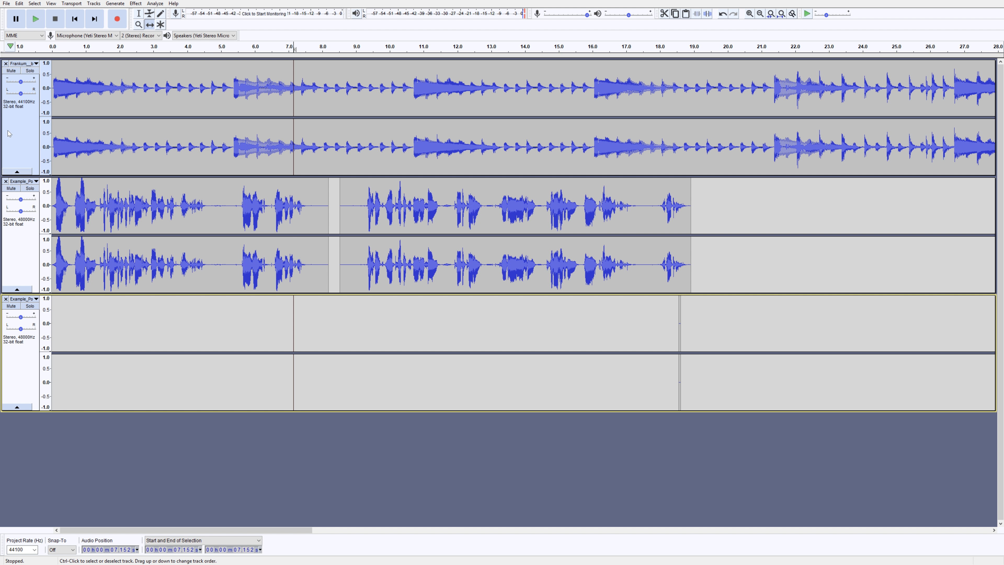
- Apply Auto Duck to the whole music track with a duck amount of -12 dB and slightly shortened outer fades
{"action": "left_click", "coordinate": [24, 135]}
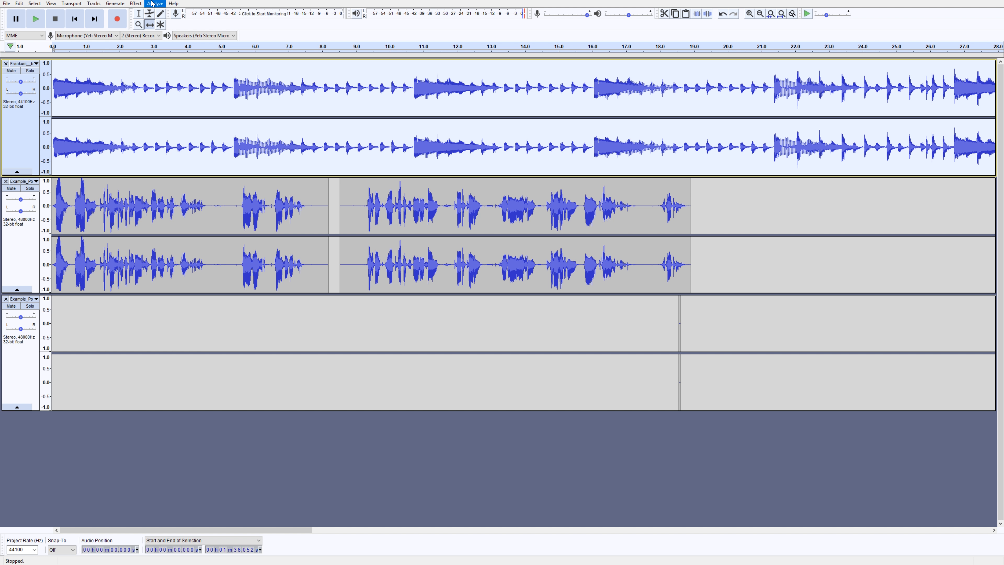
{"action": "left_click", "coordinate": [144, 3]}
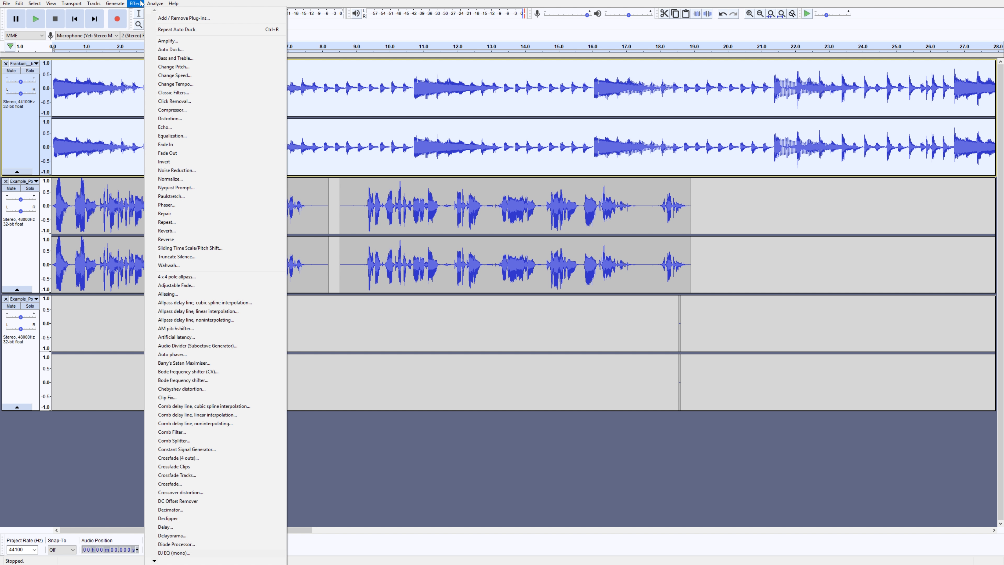
{"action": "left_click", "coordinate": [211, 50]}
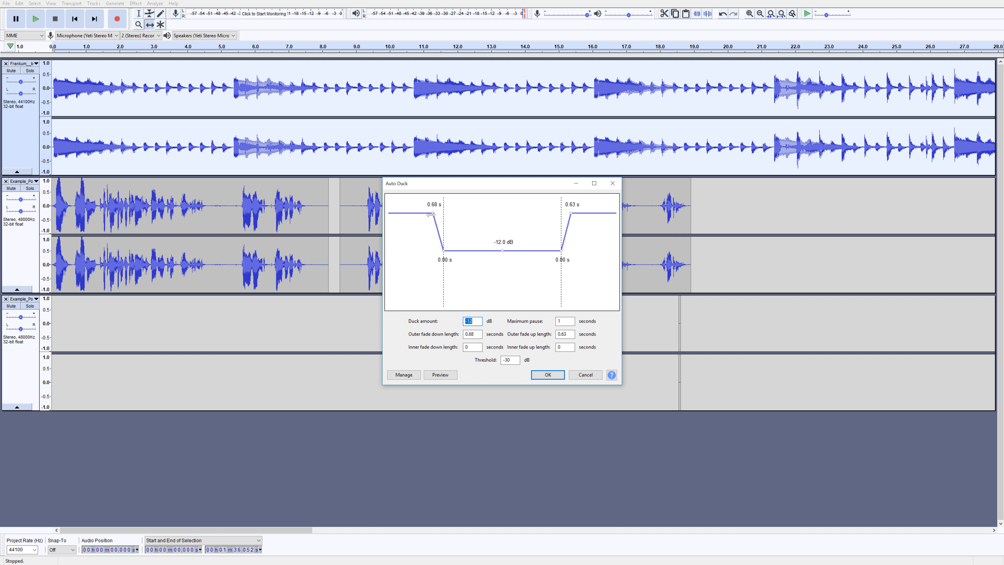
{"action": "left_click_drag", "start_coordinate": [432, 214], "coordinate": [435, 214]}
{"action": "left_click_drag", "start_coordinate": [574, 213], "coordinate": [570, 214]}
{"action": "left_click", "coordinate": [547, 374]}
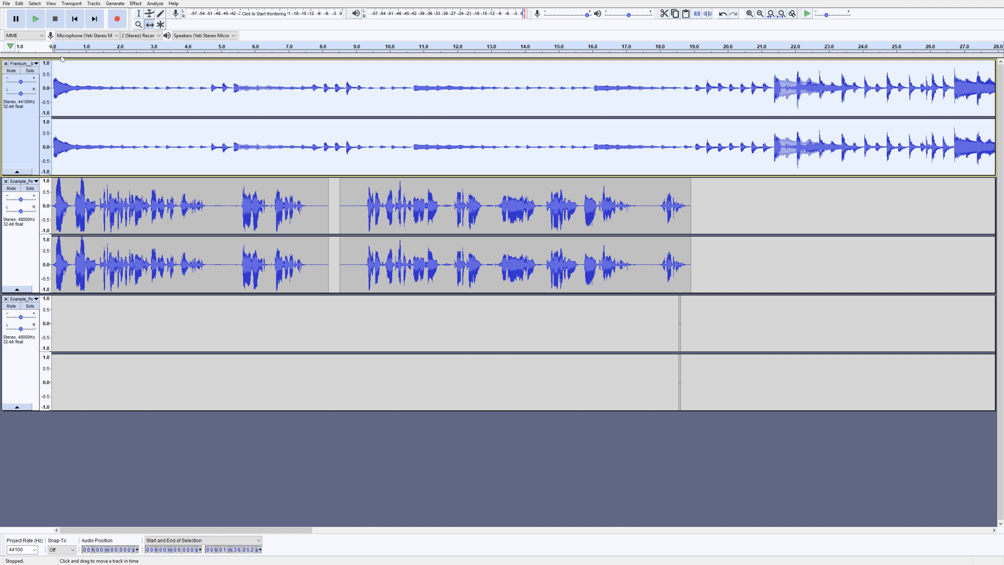
- Play the ducked music with the voice from the beginning to past 25 seconds, and stop playback
{"action": "key", "text": "space"}
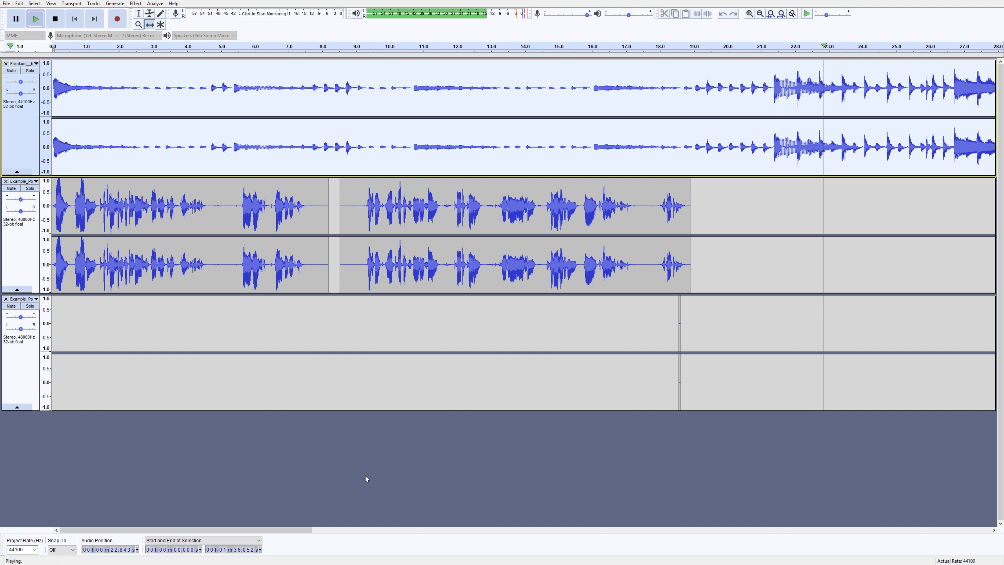
{"action": "left_click", "coordinate": [16, 20]}
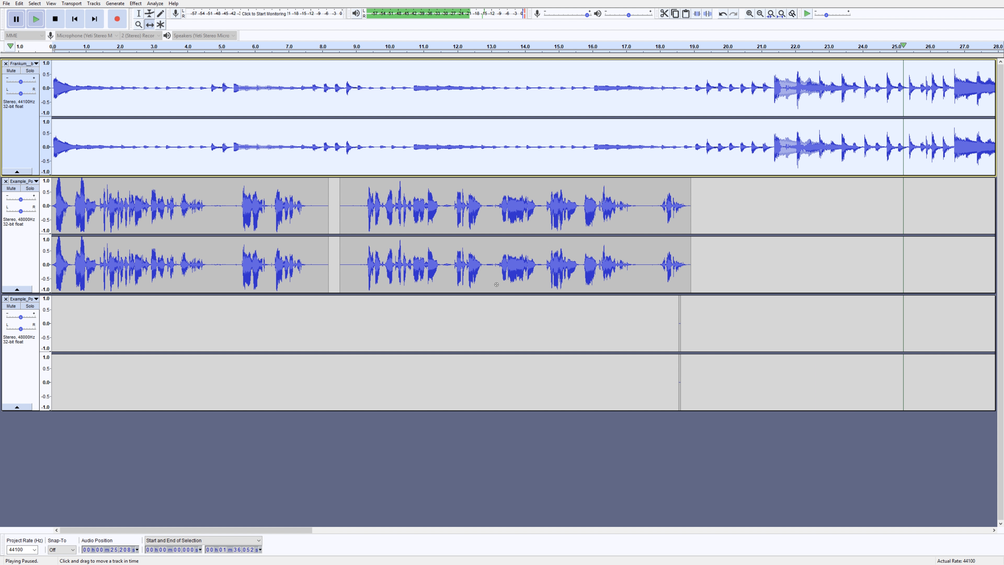
{"action": "key", "text": "space"}
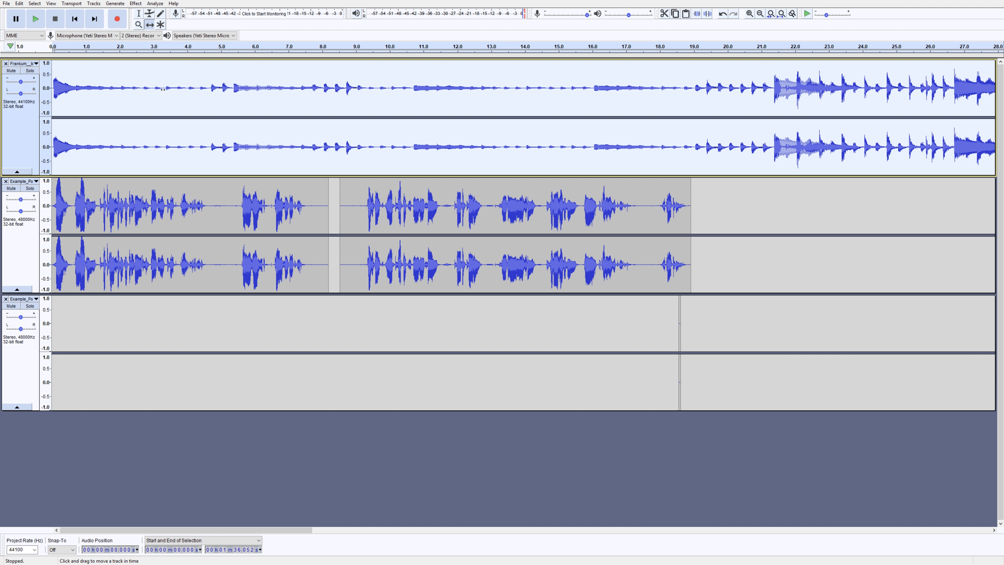
- Delete the music track's audio from about 24.4 seconds to its end, leaving a short tail past the voice
{"action": "left_click", "coordinate": [761, 15]}
{"action": "left_click", "coordinate": [761, 15]}
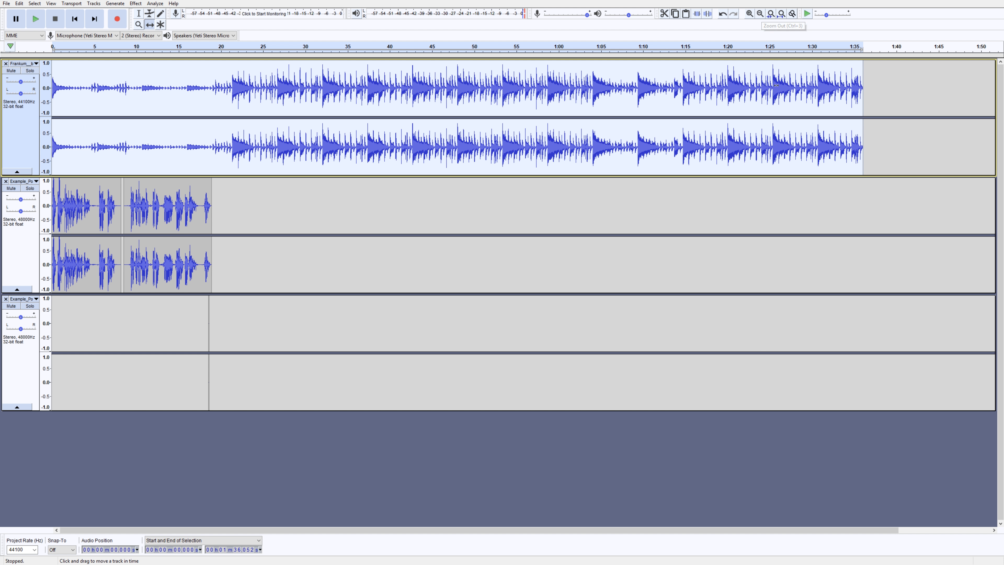
{"action": "left_click", "coordinate": [138, 14]}
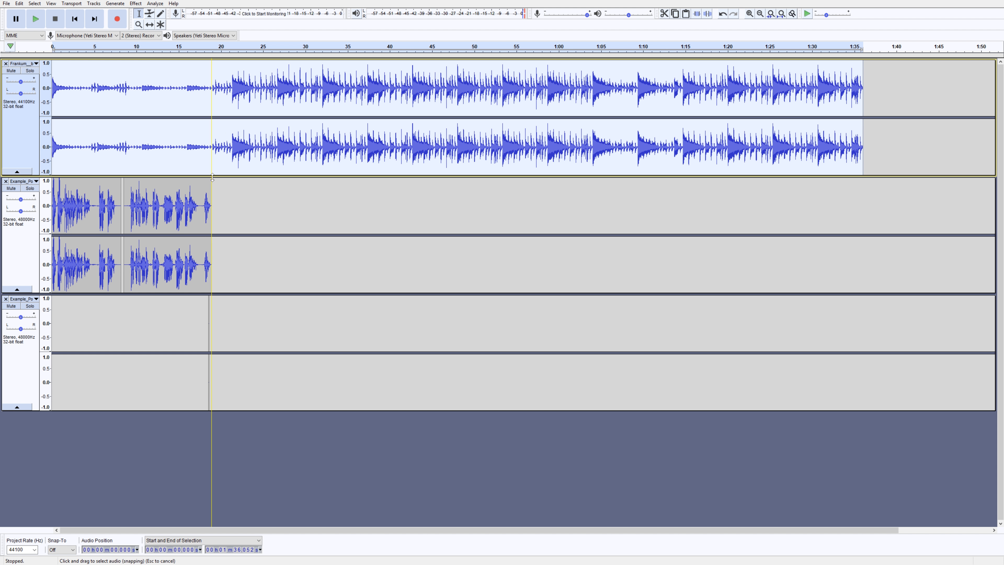
{"action": "mouse_move", "coordinate": [212, 181]}
{"action": "left_mouse_down"}
{"action": "mouse_move", "coordinate": [239, 184]}
{"action": "mouse_move", "coordinate": [211, 188]}
{"action": "left_mouse_up"}
{"action": "left_click", "coordinate": [222, 186]}
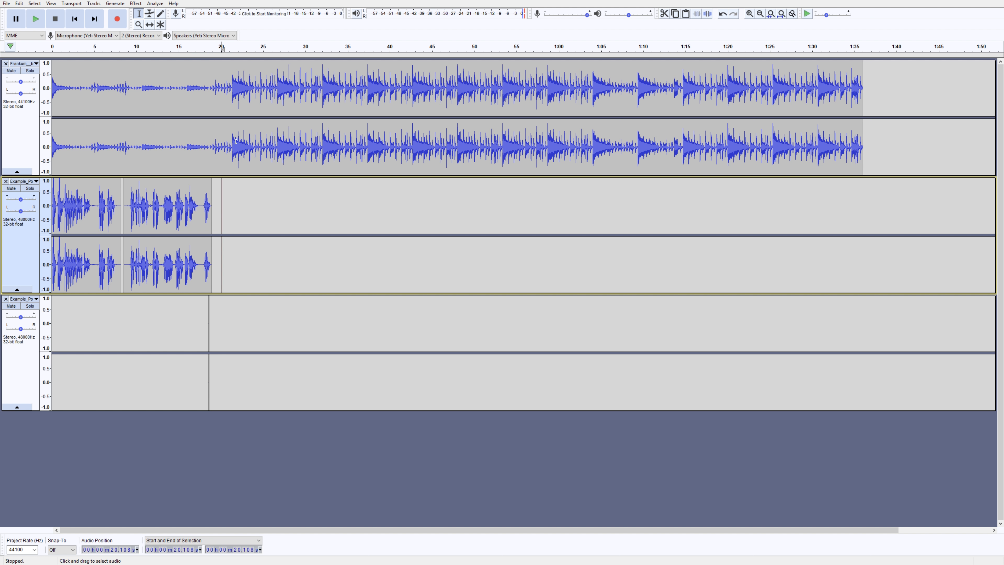
{"action": "left_click", "coordinate": [258, 134]}
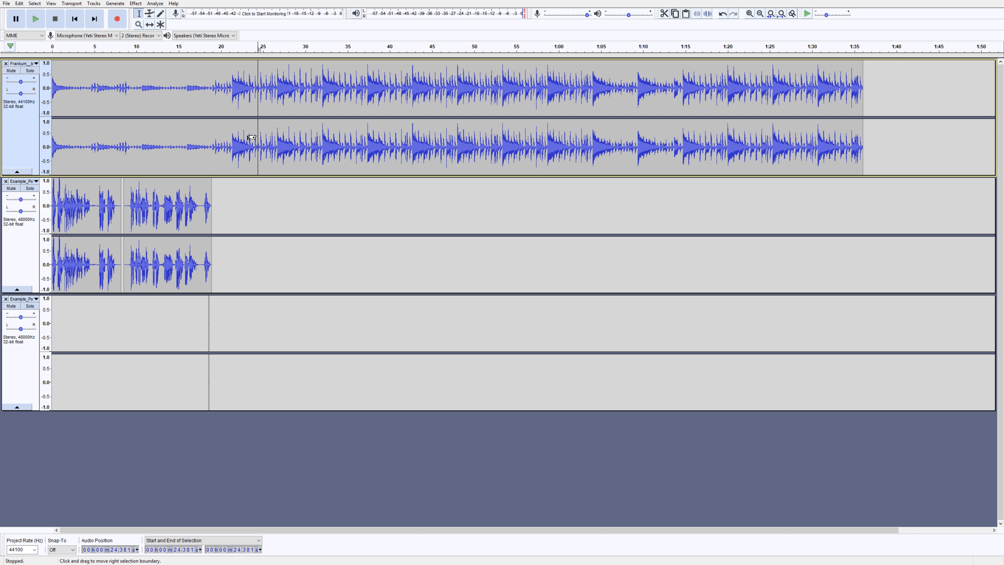
{"action": "left_click_drag", "start_coordinate": [252, 137], "coordinate": [869, 134]}
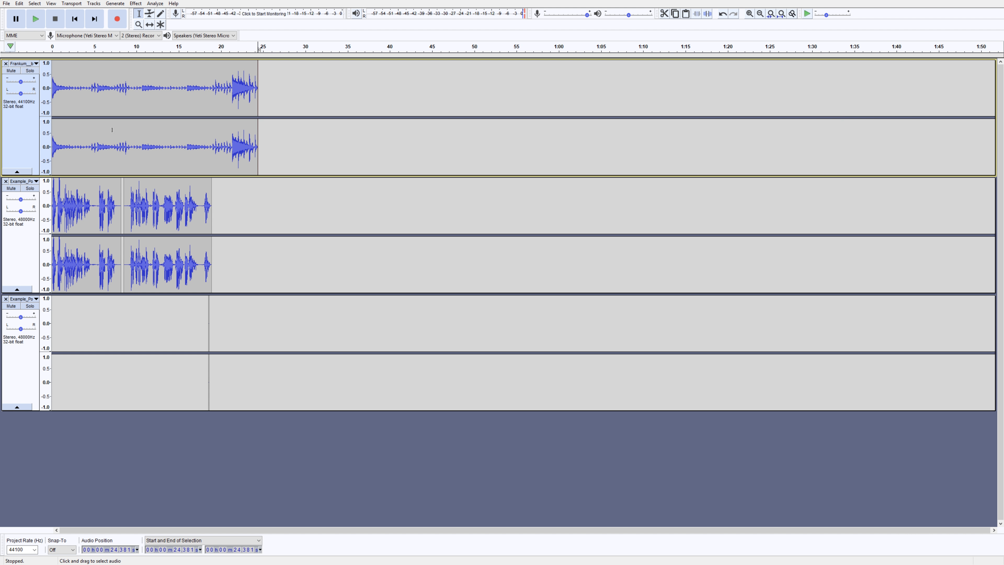
{"action": "left_click", "coordinate": [749, 14]}
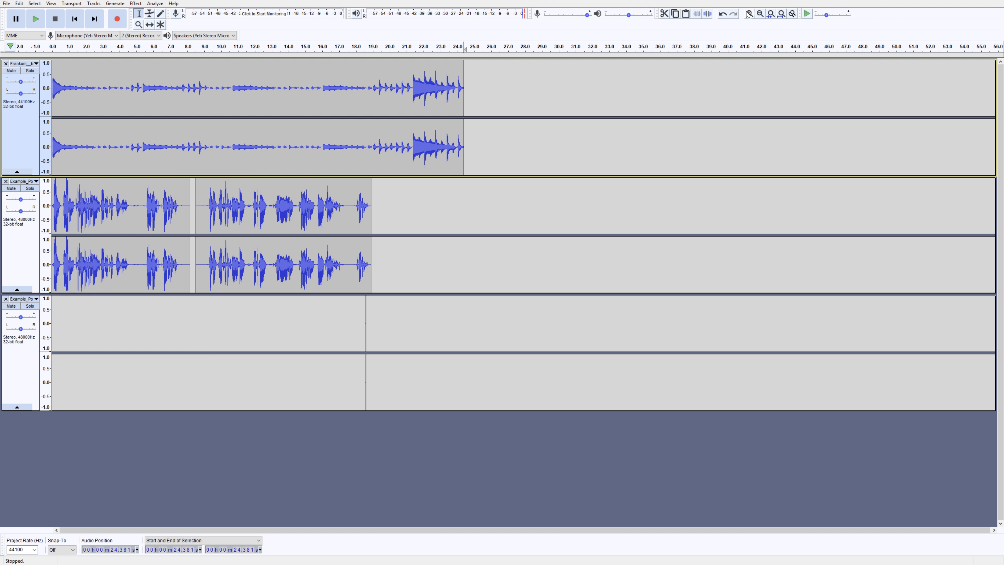
{"action": "left_click", "coordinate": [749, 14]}
{"action": "left_click", "coordinate": [749, 14]}
{"action": "left_click", "coordinate": [761, 17]}
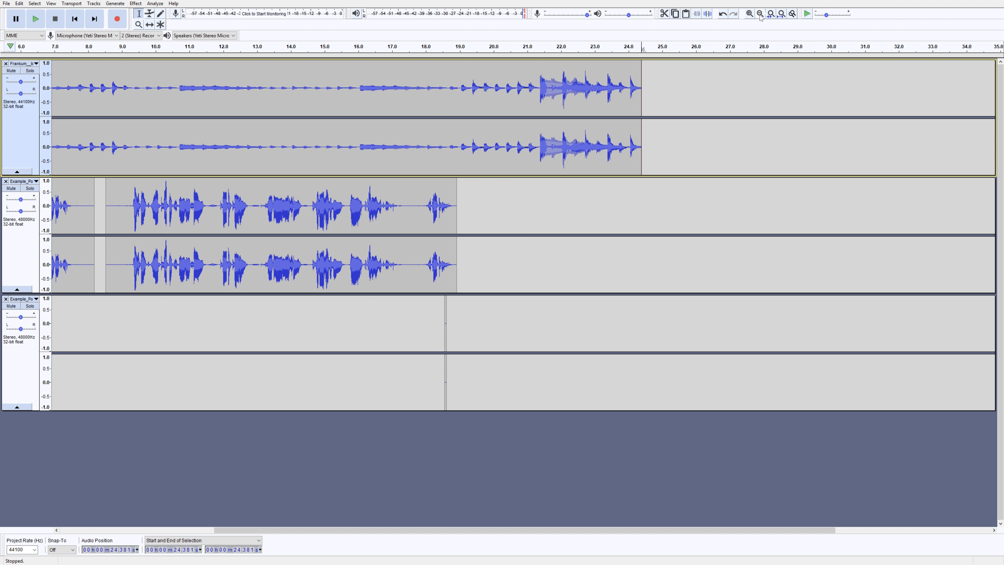
{"action": "left_click", "coordinate": [759, 15]}
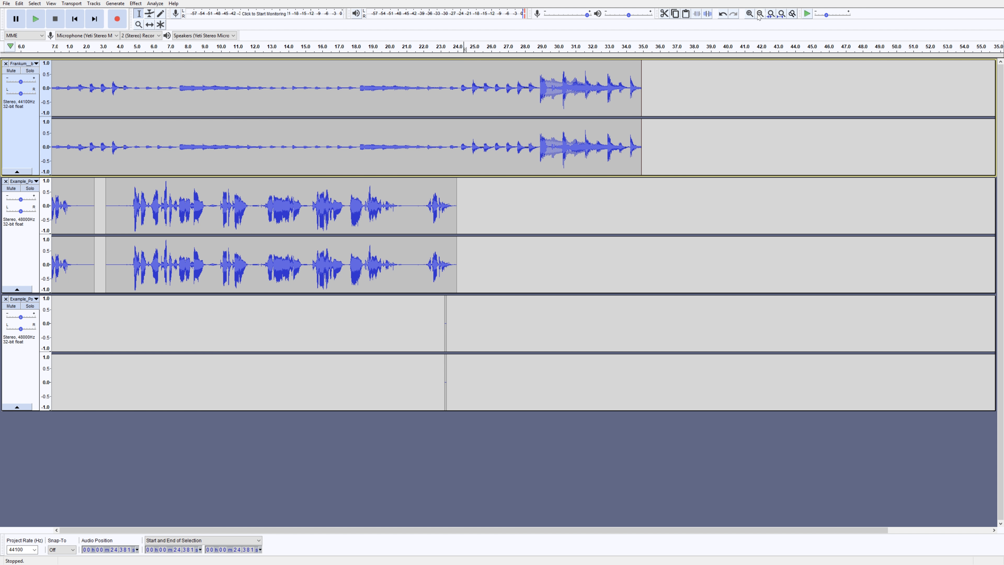
{"action": "left_click", "coordinate": [66, 243]}
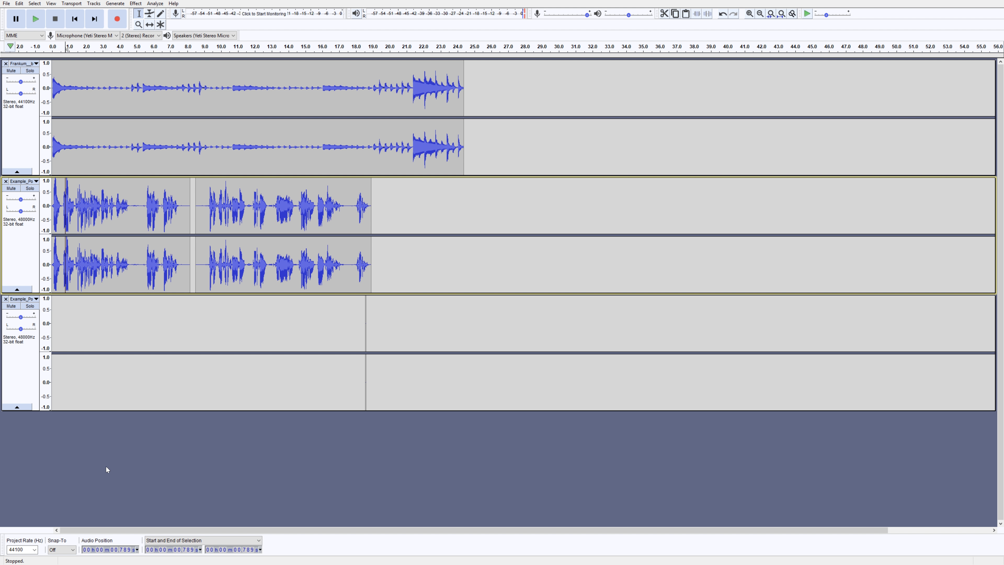
- Set up a WAV export to the Desktop named Audacity_Podcast_Example_1, keeping the signed 16-bit PCM format
{"action": "left_click", "coordinate": [7, 3]}
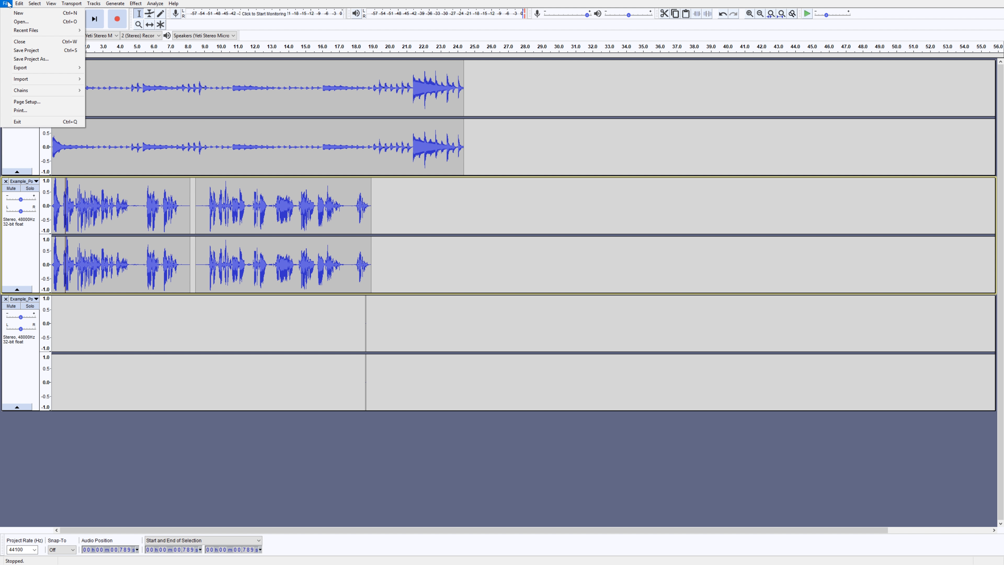
{"action": "mouse_move", "coordinate": [42, 68]}
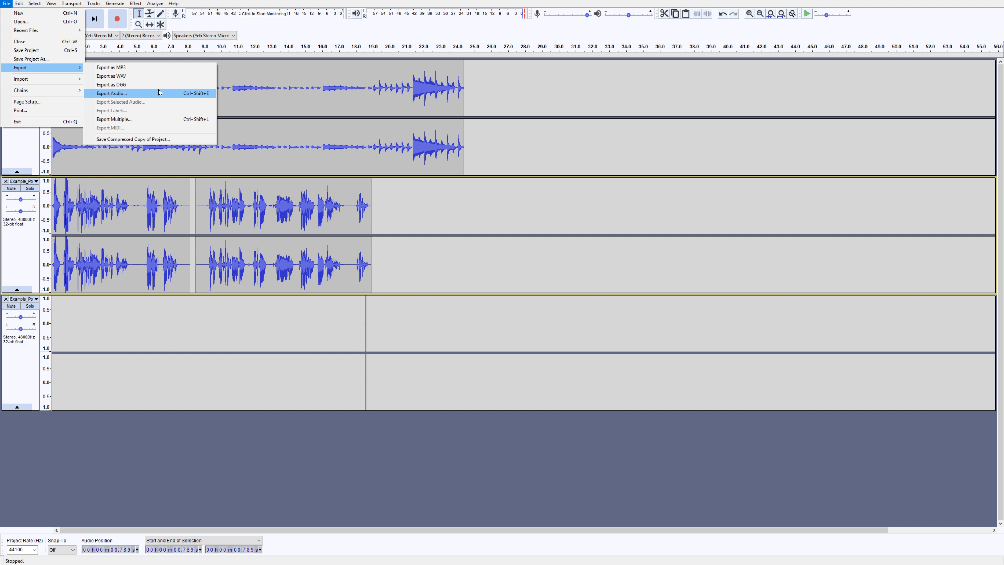
{"action": "left_click", "coordinate": [144, 75]}
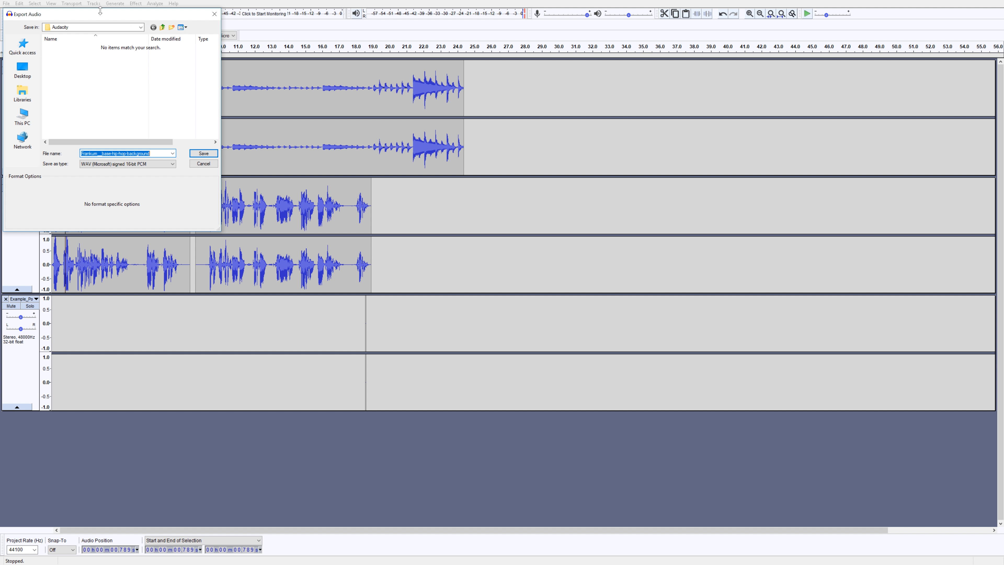
{"action": "left_click_drag", "start_coordinate": [101, 17], "coordinate": [119, 51]}
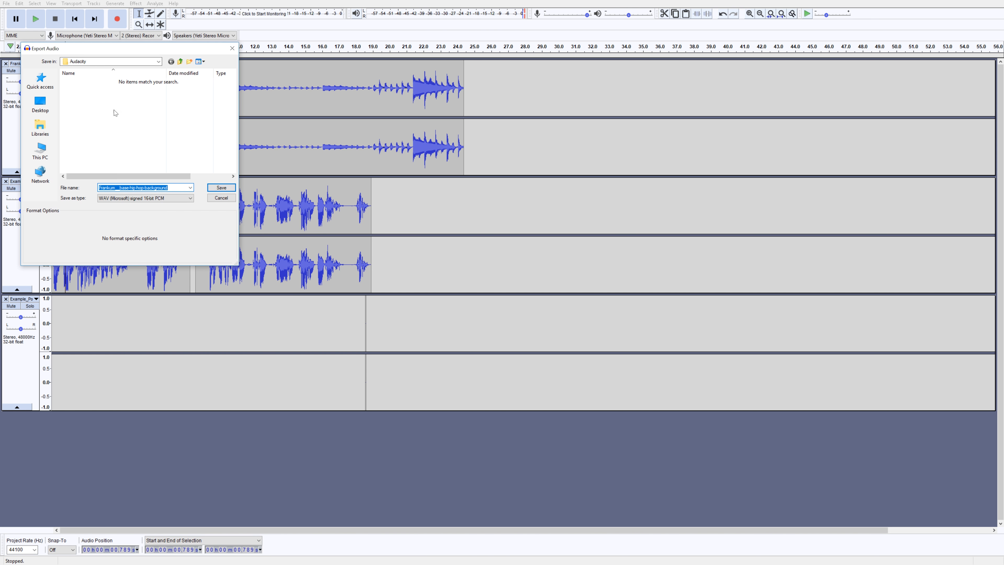
{"action": "left_click", "coordinate": [40, 103]}
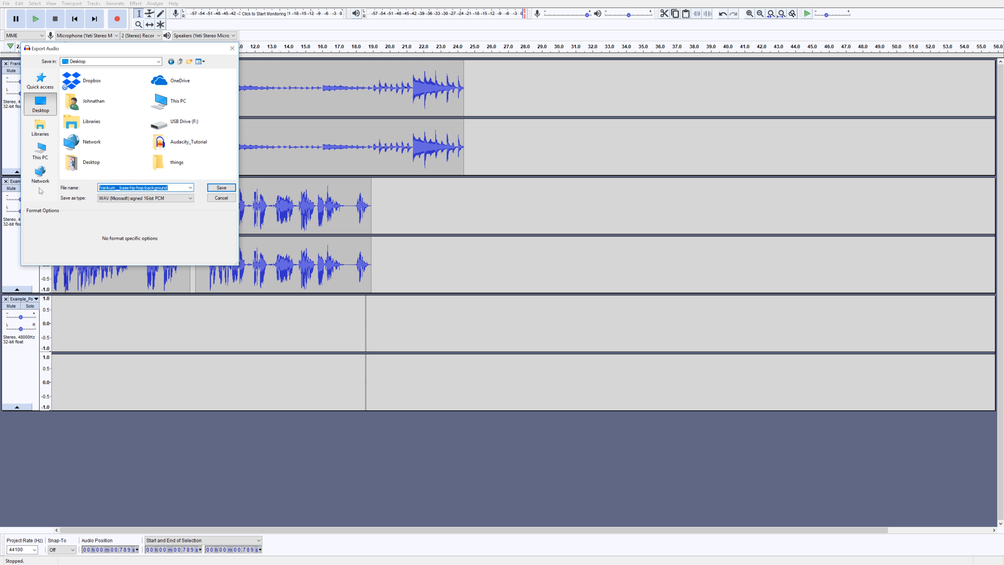
{"action": "type", "text": "Auda"}
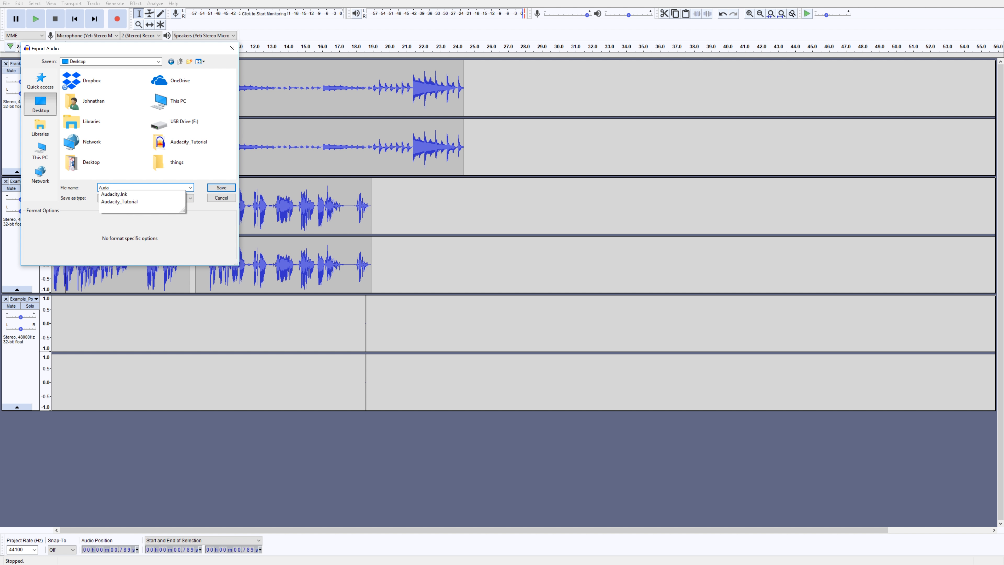
{"action": "type", "text": "city_"}
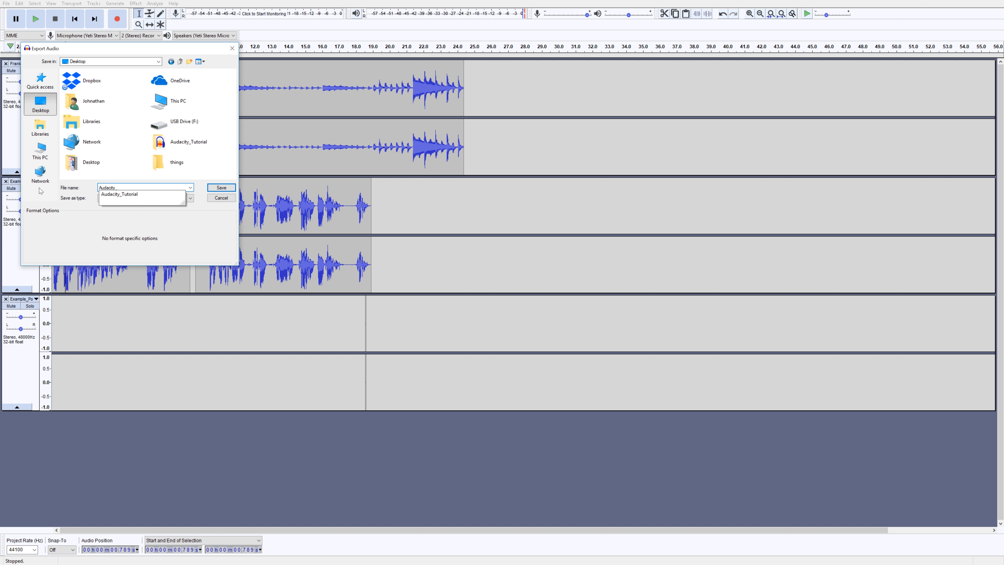
{"action": "type", "text": "Podcast_Example_1"}
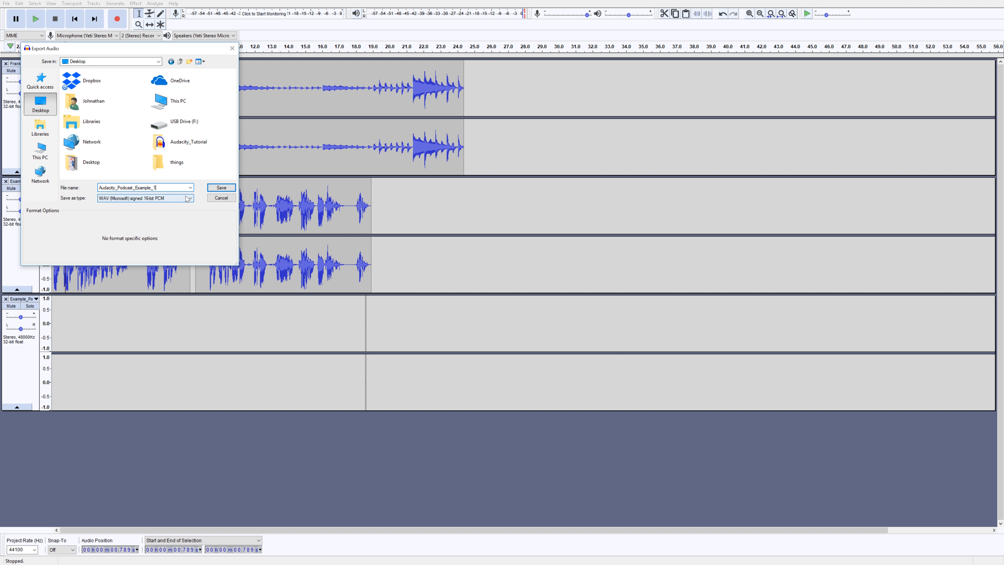
{"action": "left_click", "coordinate": [151, 198]}
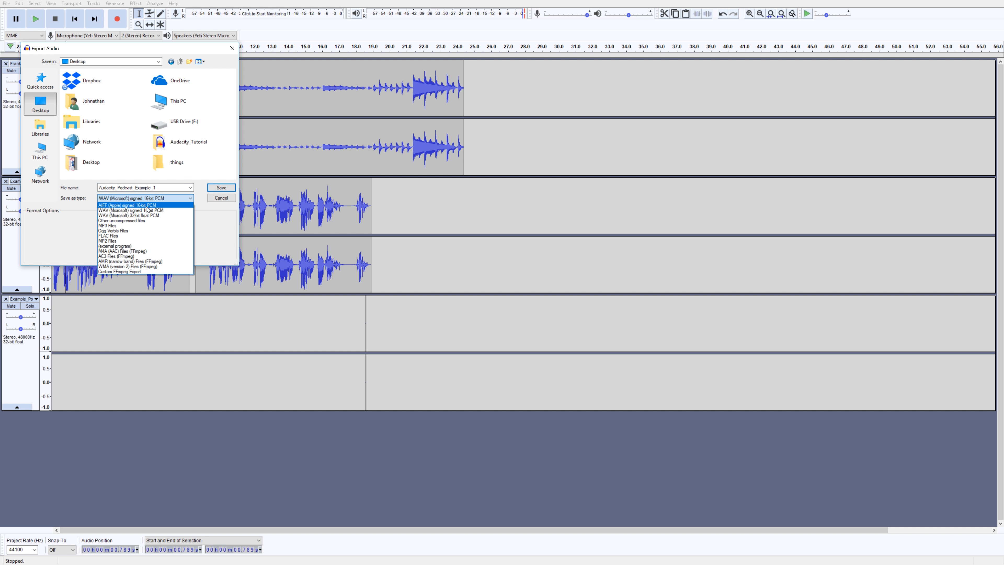
{"action": "left_click", "coordinate": [210, 213]}
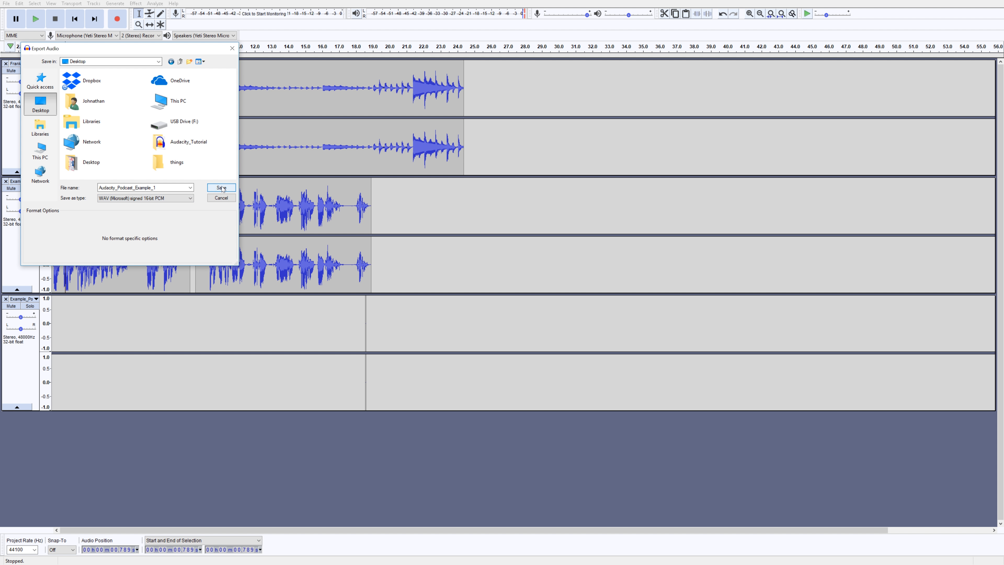
- Save the export, accept the mixdown to two stereo channels, and accept the metadata tags without changes
{"action": "left_click", "coordinate": [222, 187]}
{"action": "left_click_drag", "start_coordinate": [528, 260], "coordinate": [125, 235]}
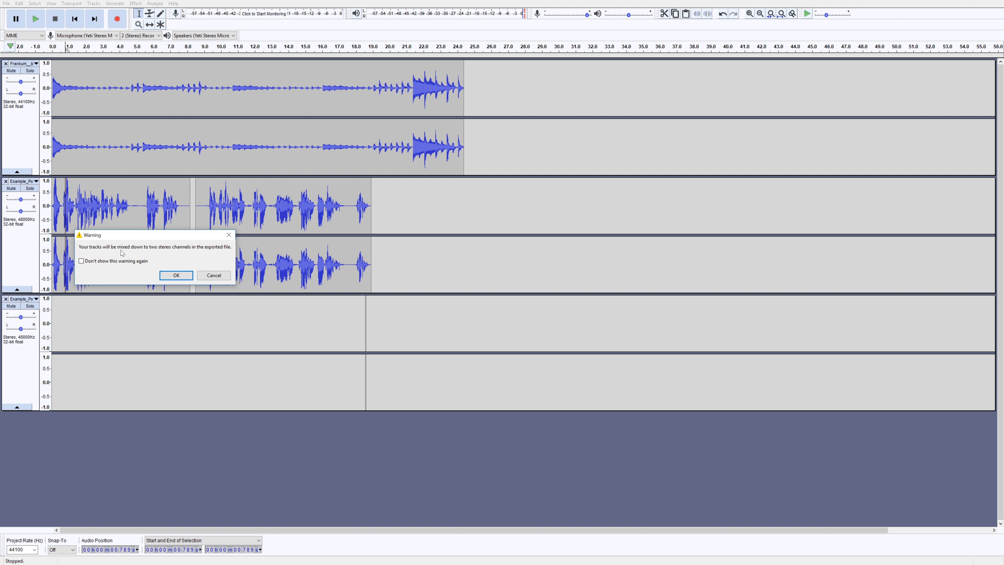
{"action": "left_click", "coordinate": [179, 275]}
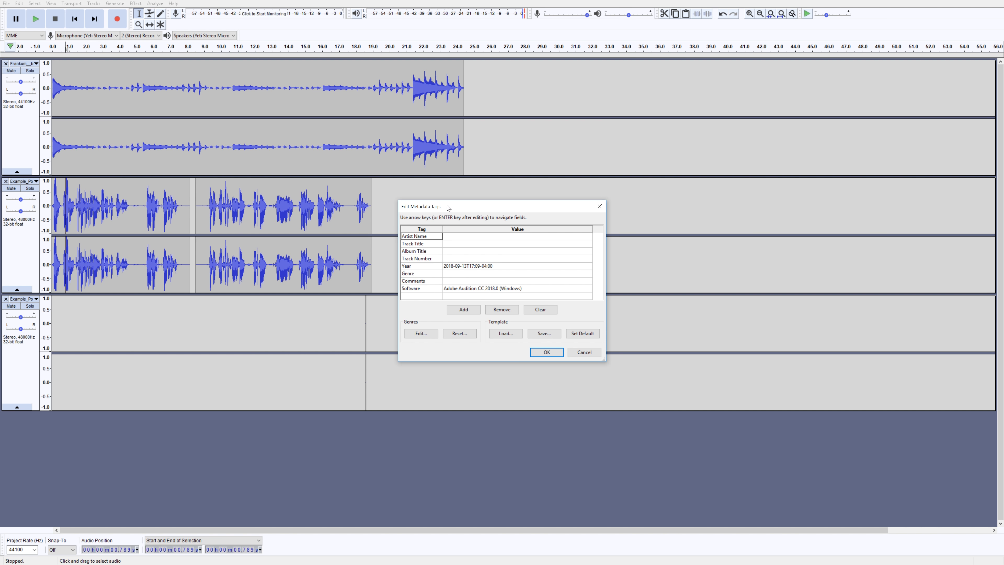
{"action": "left_click_drag", "start_coordinate": [448, 207], "coordinate": [151, 155]}
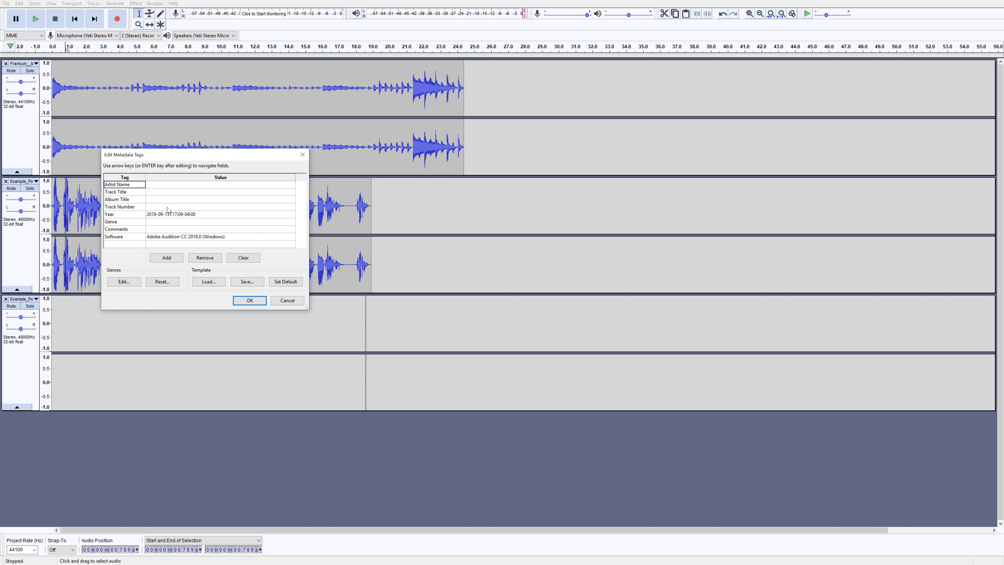
{"action": "left_click", "coordinate": [170, 185]}
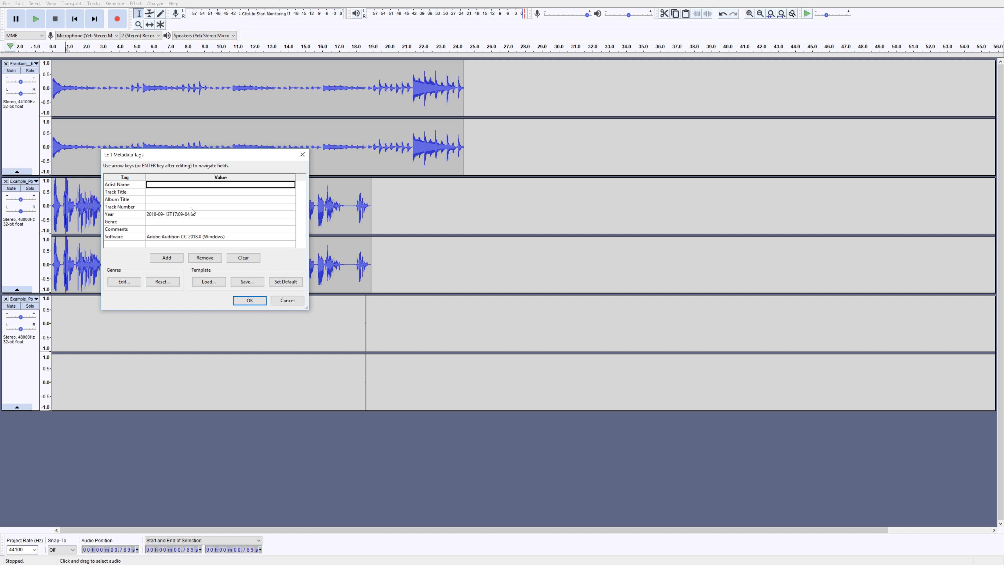
{"action": "left_click", "coordinate": [242, 301]}
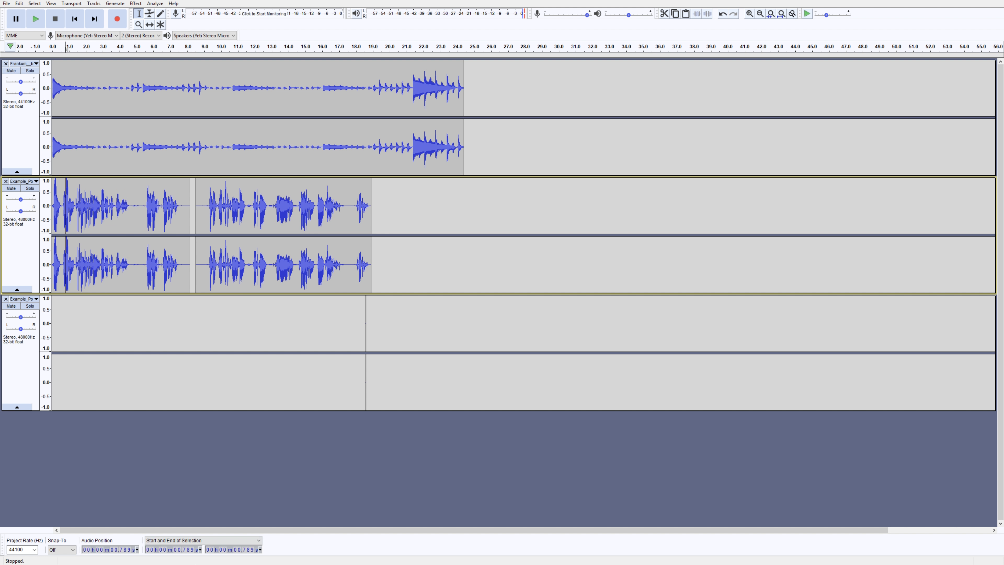
- Switch to the Desktop folder in File Explorer, play the exported Audacity_Podcast_Example_1 file, and close the player and folder window
{"action": "key", "text": "super"}
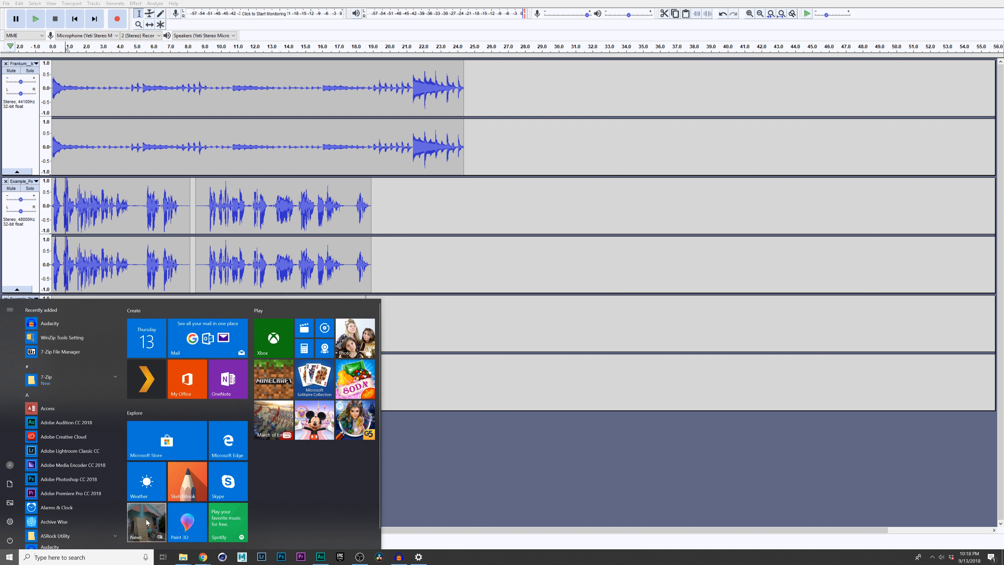
{"action": "mouse_move", "coordinate": [186, 562]}
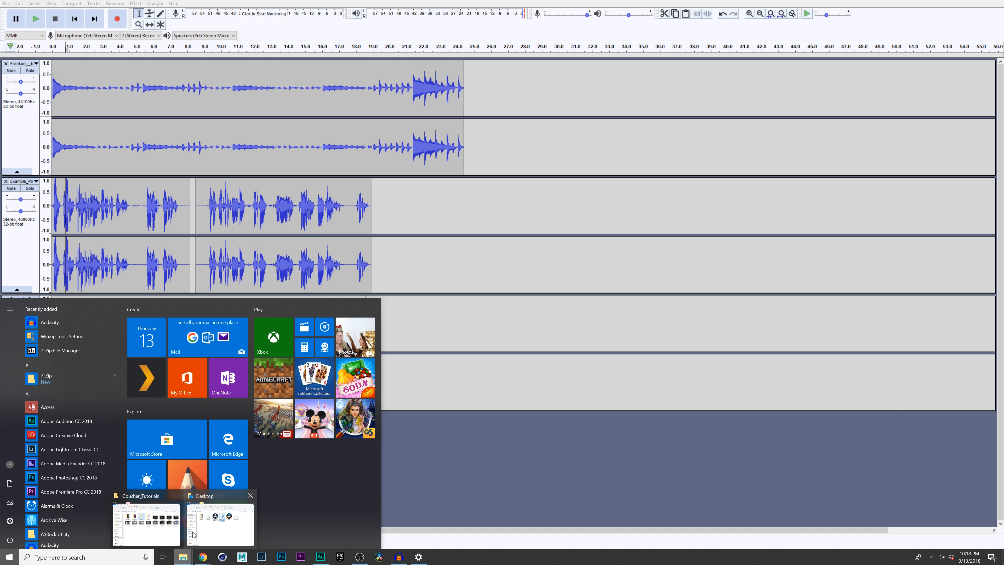
{"action": "left_click", "coordinate": [217, 530]}
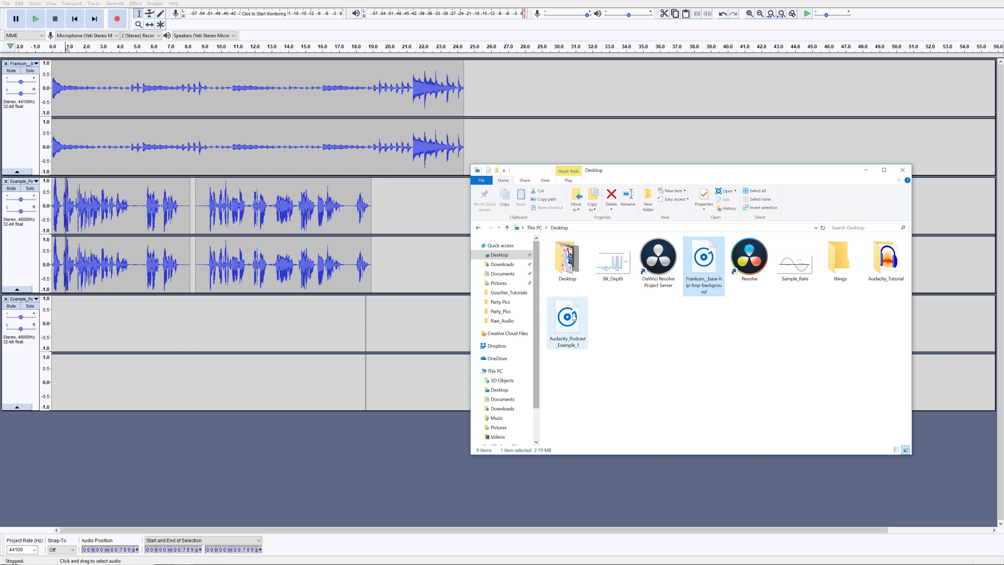
{"action": "left_click", "coordinate": [567, 321]}
{"action": "left_click_drag", "start_coordinate": [633, 174], "coordinate": [482, 161]}
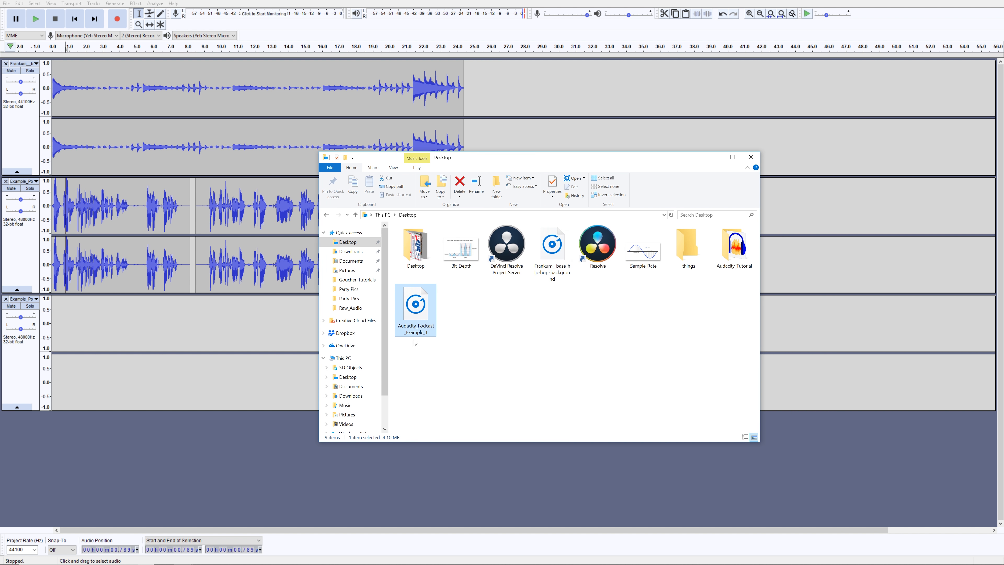
{"action": "double_click", "coordinate": [415, 299]}
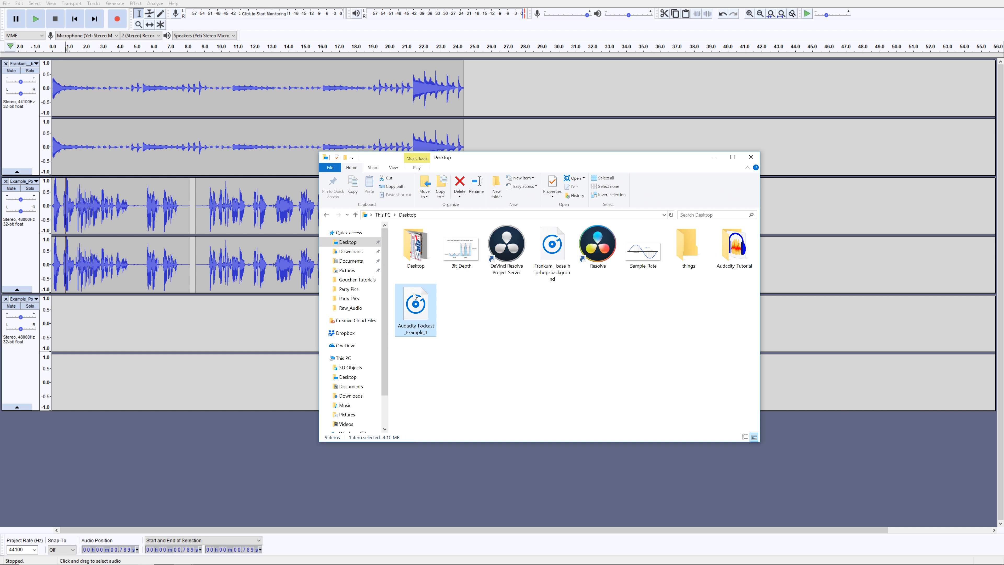
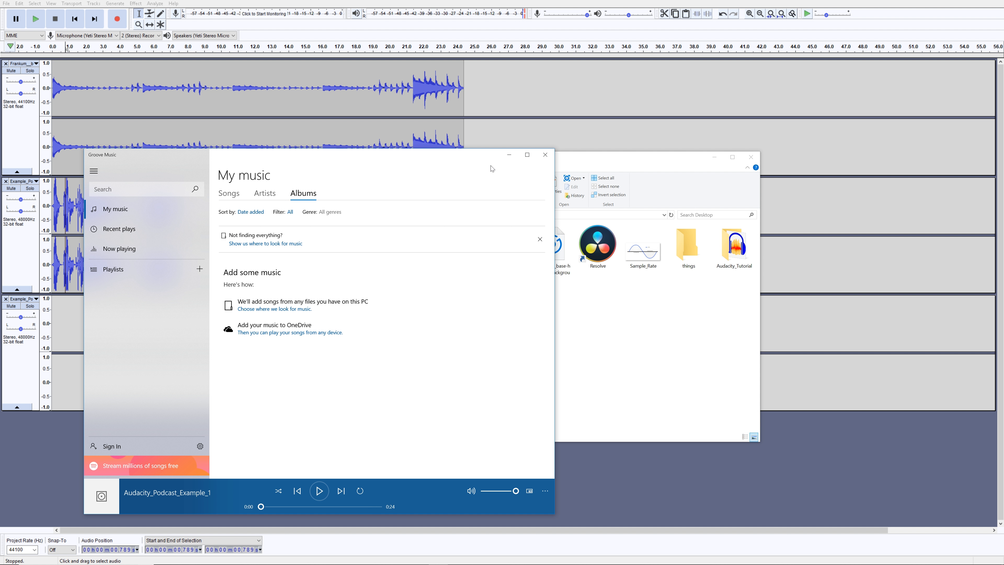
{"action": "left_click", "coordinate": [545, 155]}
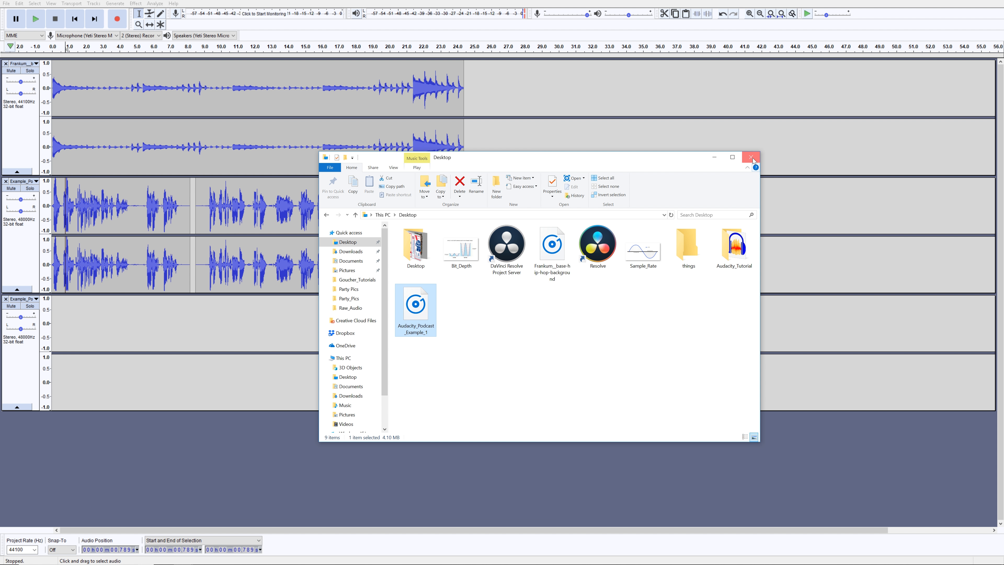
{"action": "left_click", "coordinate": [751, 157]}
{"action": "left_click", "coordinate": [334, 227]}
{"action": "left_click", "coordinate": [136, 3]}
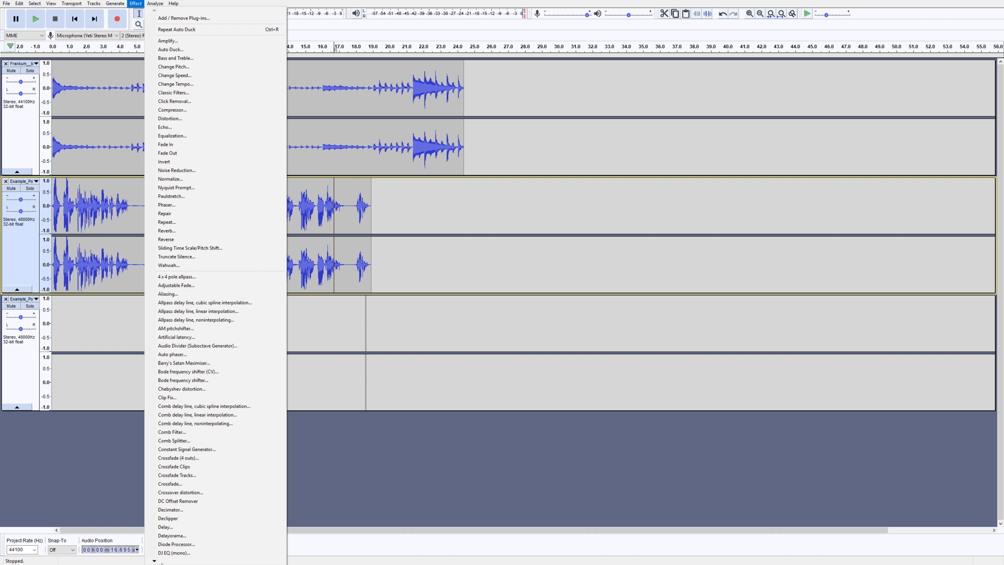
{"action": "mouse_move", "coordinate": [155, 561]}
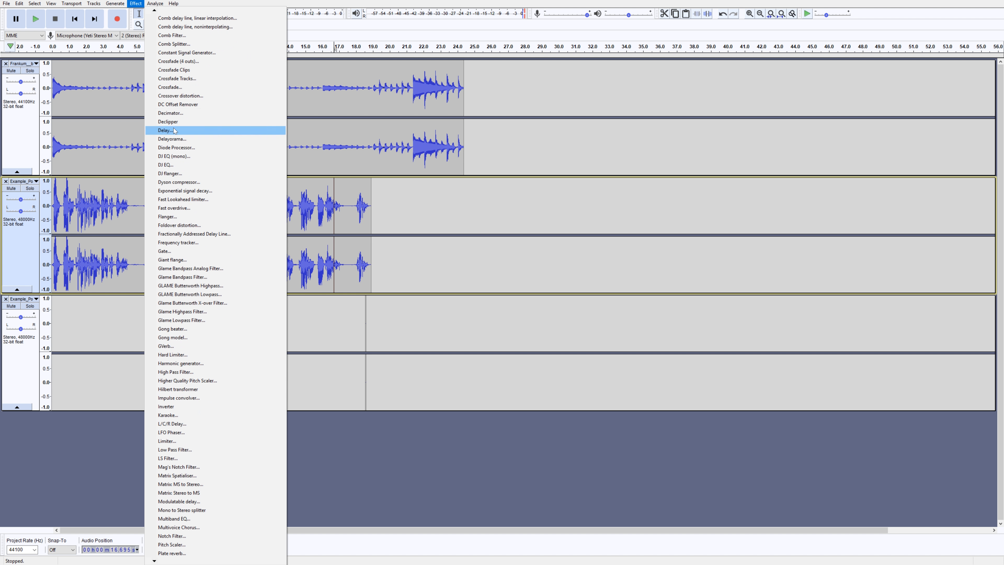
{"action": "left_click", "coordinate": [155, 4]}
{"action": "left_click", "coordinate": [136, 4]}
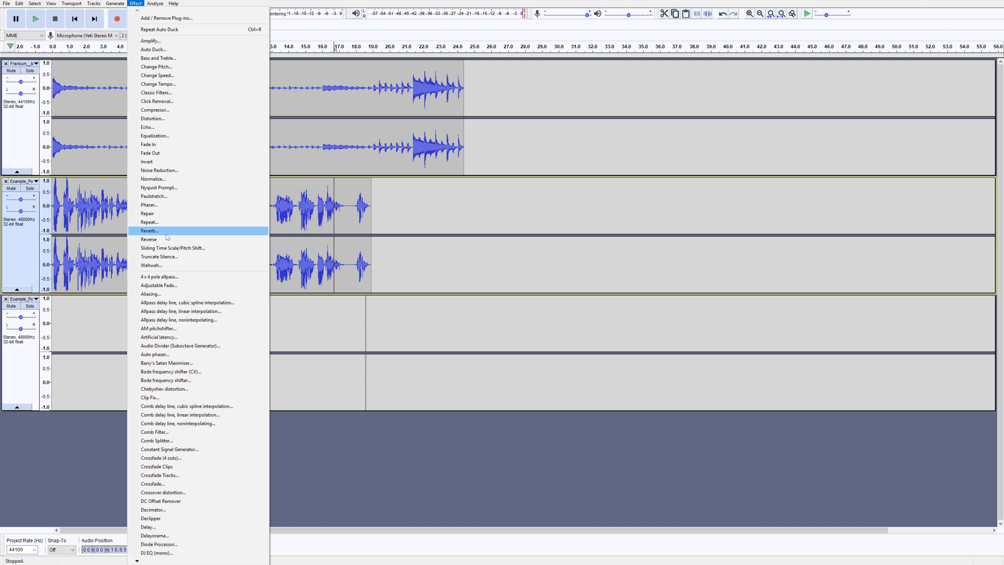
{"action": "left_click", "coordinate": [373, 250]}
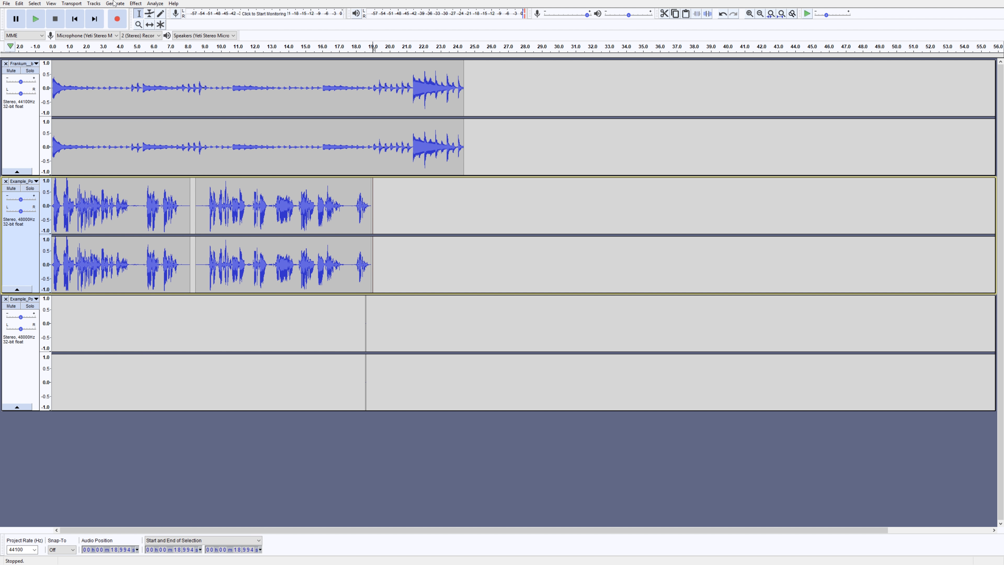
- Open the preferences, view the Recording settings, and bring up the Quality settings
{"action": "left_click", "coordinate": [21, 3]}
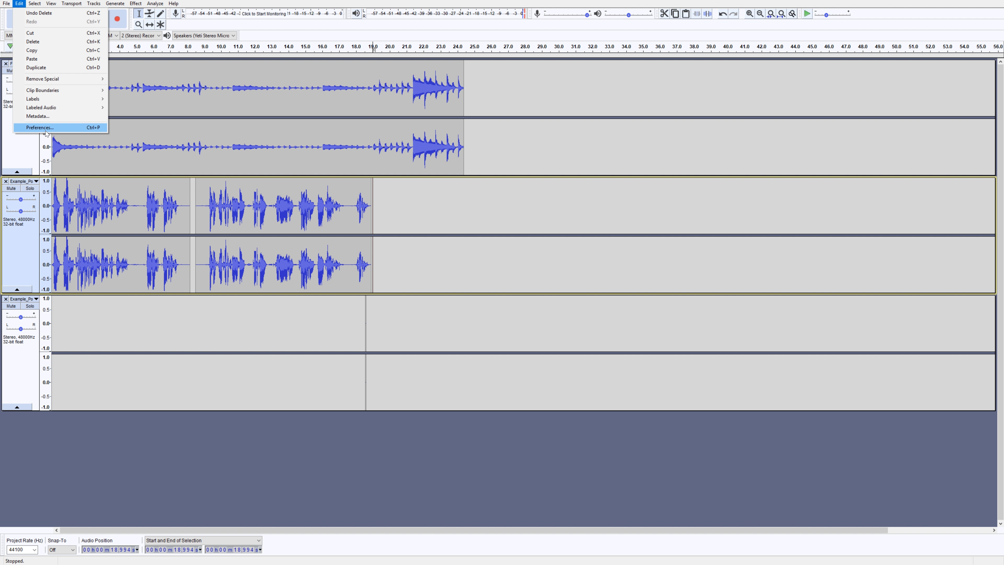
{"action": "mouse_move", "coordinate": [2, 3]}
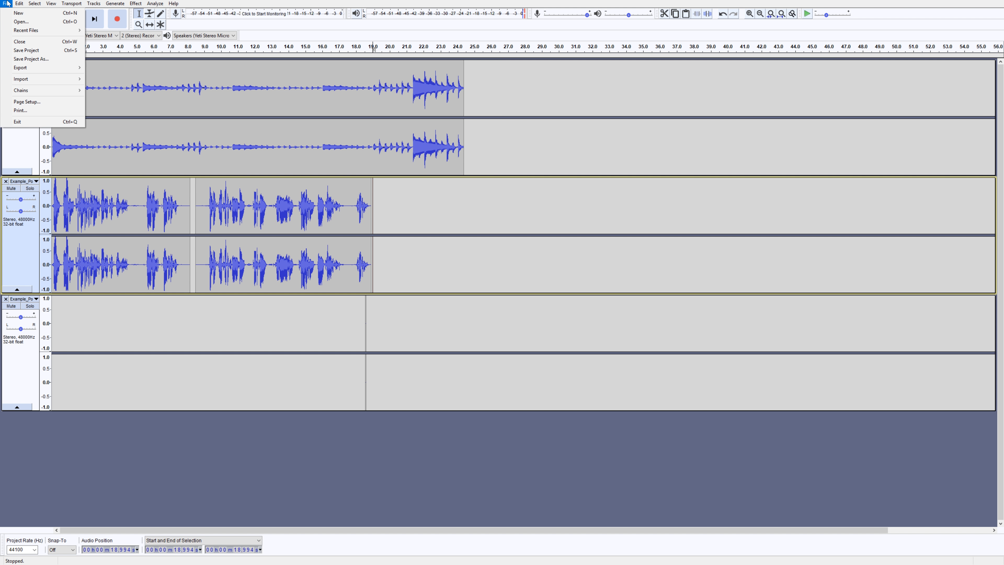
{"action": "left_click", "coordinate": [39, 128]}
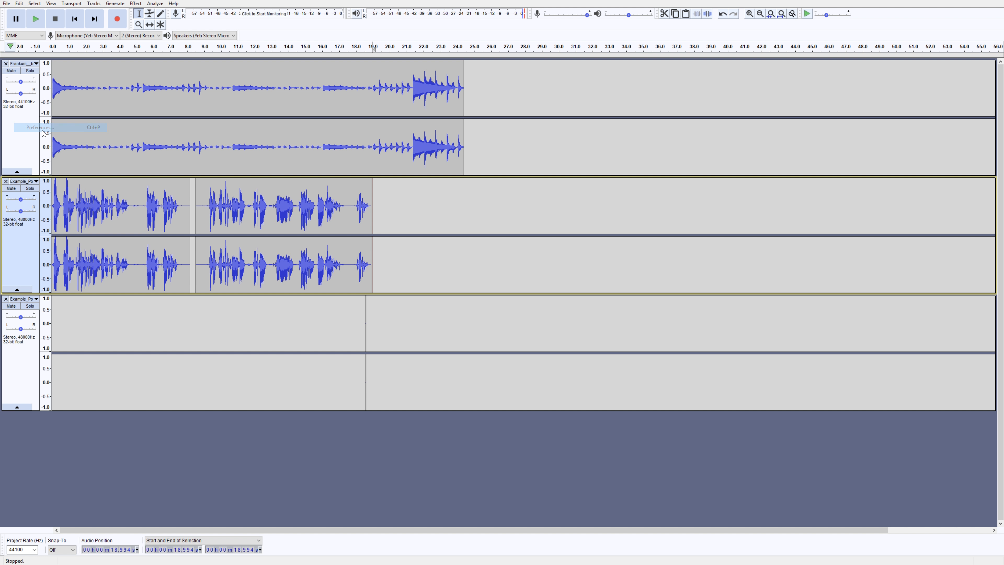
{"action": "left_click_drag", "start_coordinate": [456, 197], "coordinate": [301, 145]}
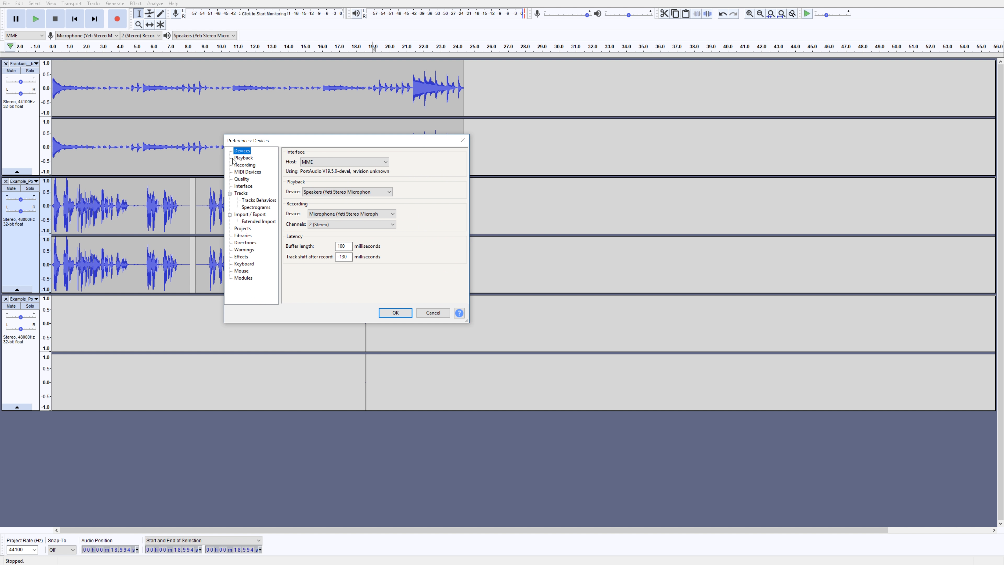
{"action": "left_click", "coordinate": [245, 165]}
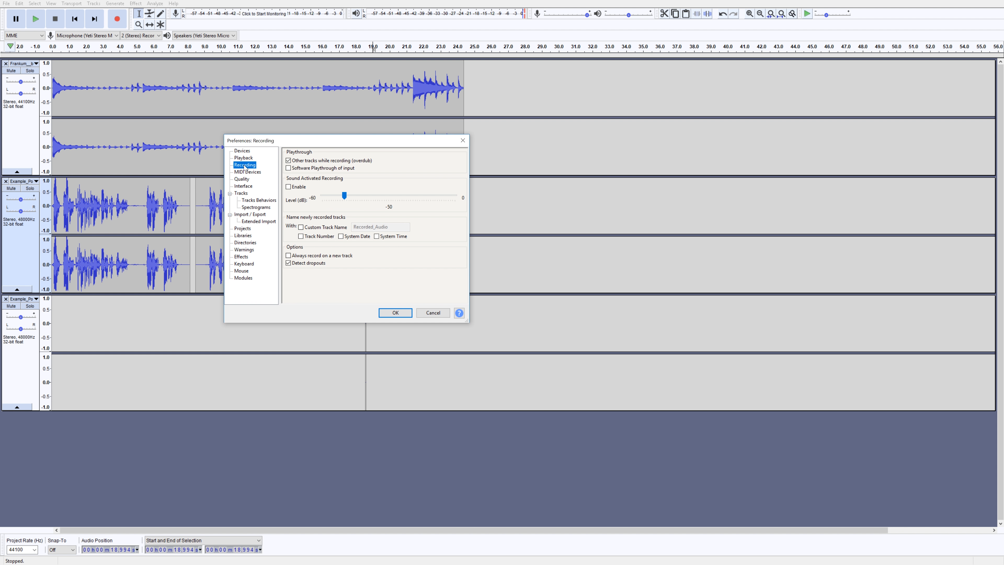
{"action": "left_click", "coordinate": [241, 180]}
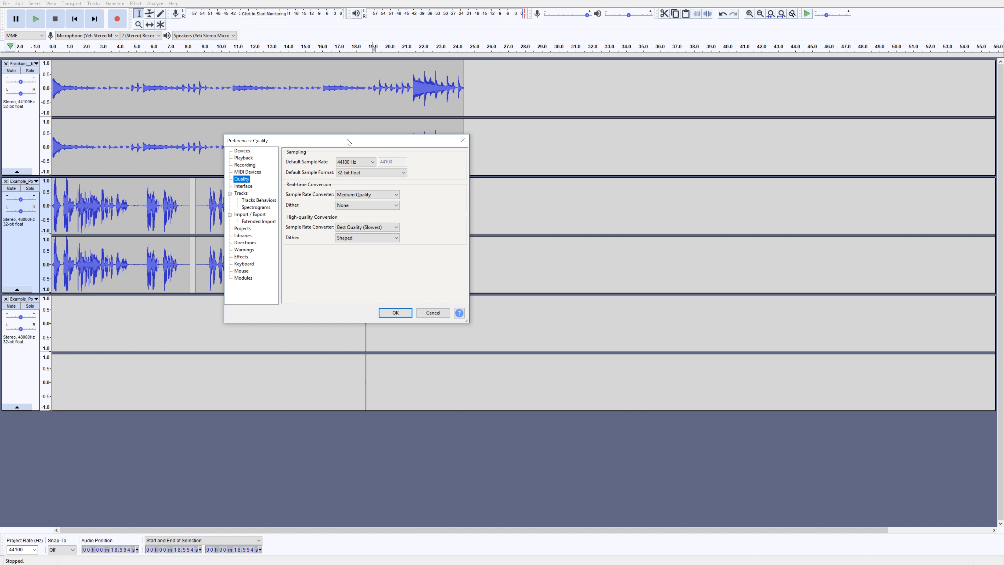
{"action": "left_click_drag", "start_coordinate": [299, 144], "coordinate": [218, 184]}
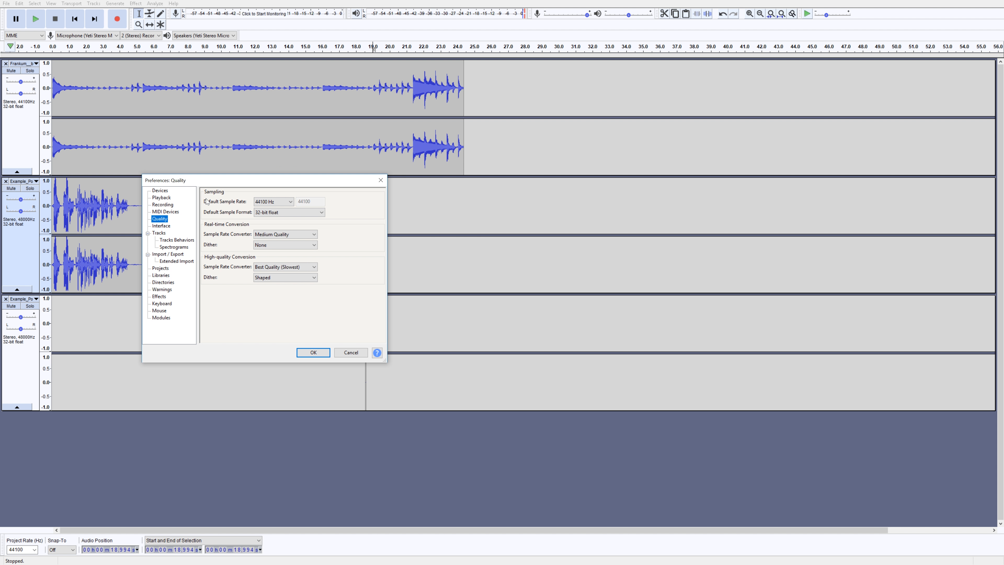
- Examine the default sample rate and sample format choices, keeping 44100 Hz and 32-bit float
{"action": "left_click", "coordinate": [269, 203]}
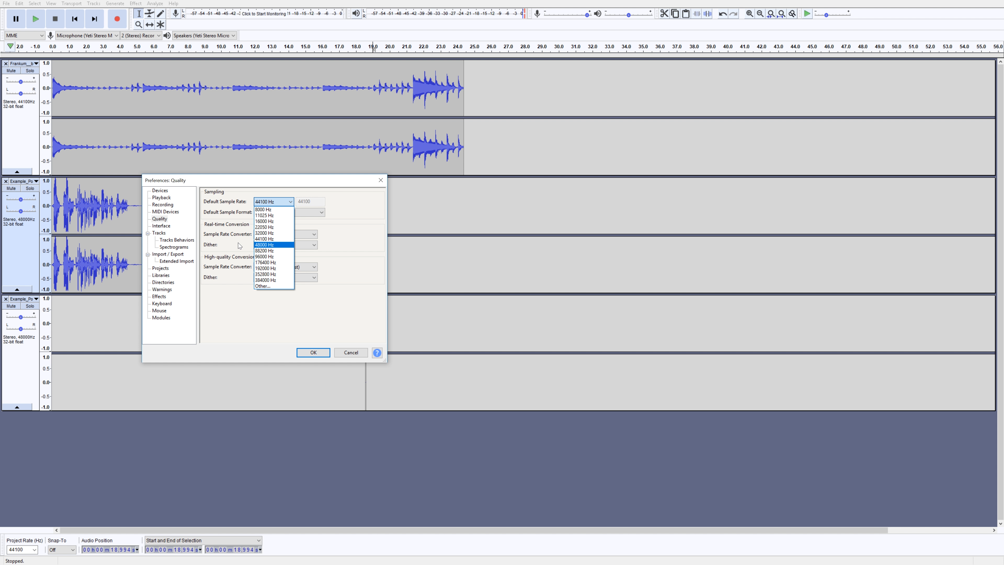
{"action": "left_click", "coordinate": [242, 206]}
{"action": "left_click", "coordinate": [267, 240]}
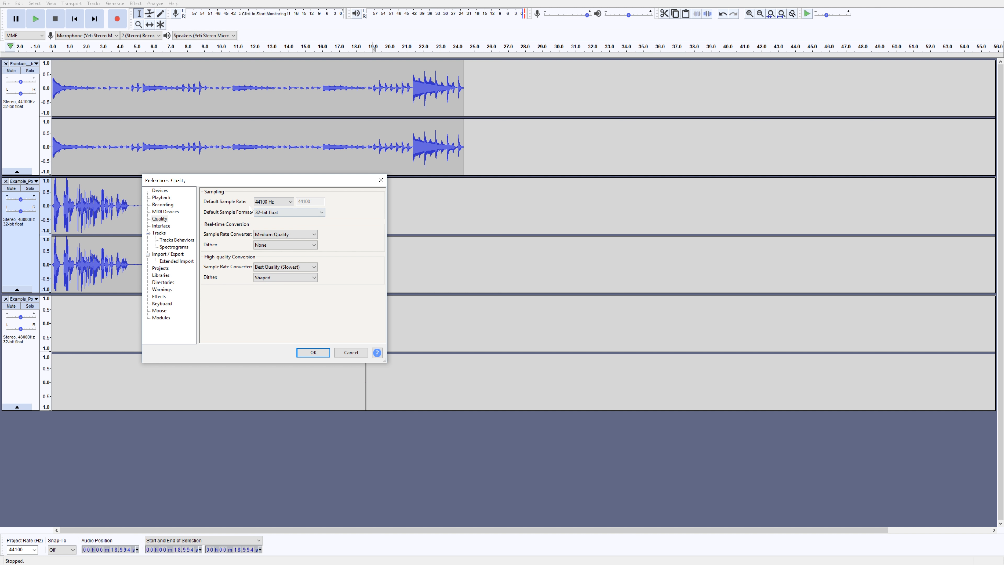
{"action": "left_click_drag", "start_coordinate": [244, 182], "coordinate": [243, 156]}
{"action": "left_click", "coordinate": [260, 187]}
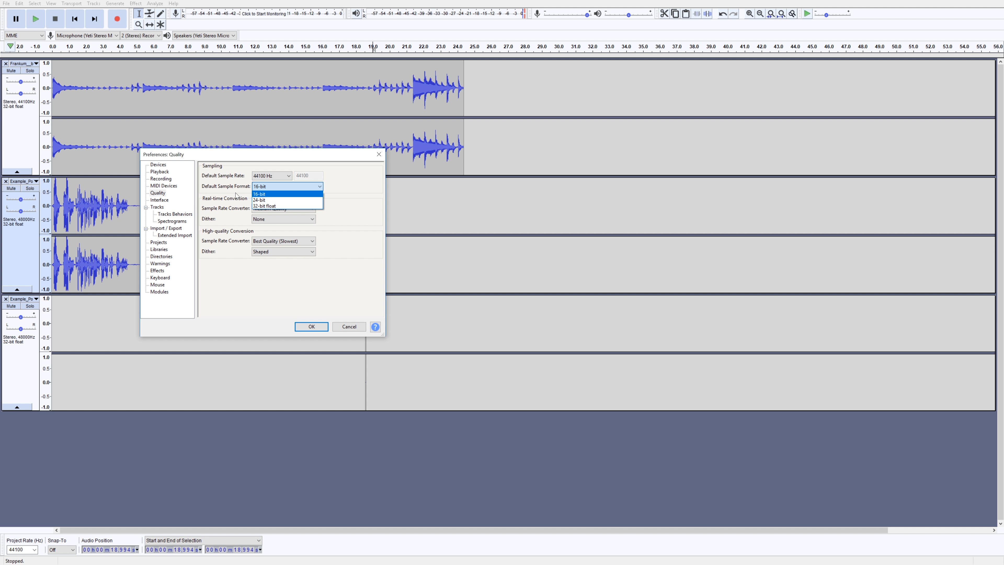
{"action": "left_click", "coordinate": [264, 206]}
- Review the default sample rate and format options once more and close the preferences without saving changes
{"action": "left_click_drag", "start_coordinate": [257, 154], "coordinate": [241, 105]}
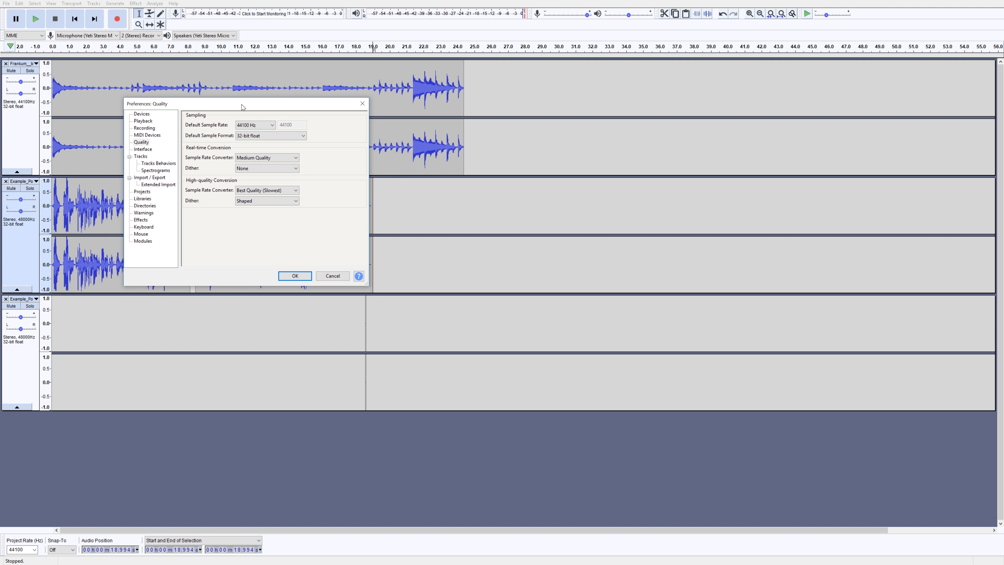
{"action": "left_click", "coordinate": [256, 125]}
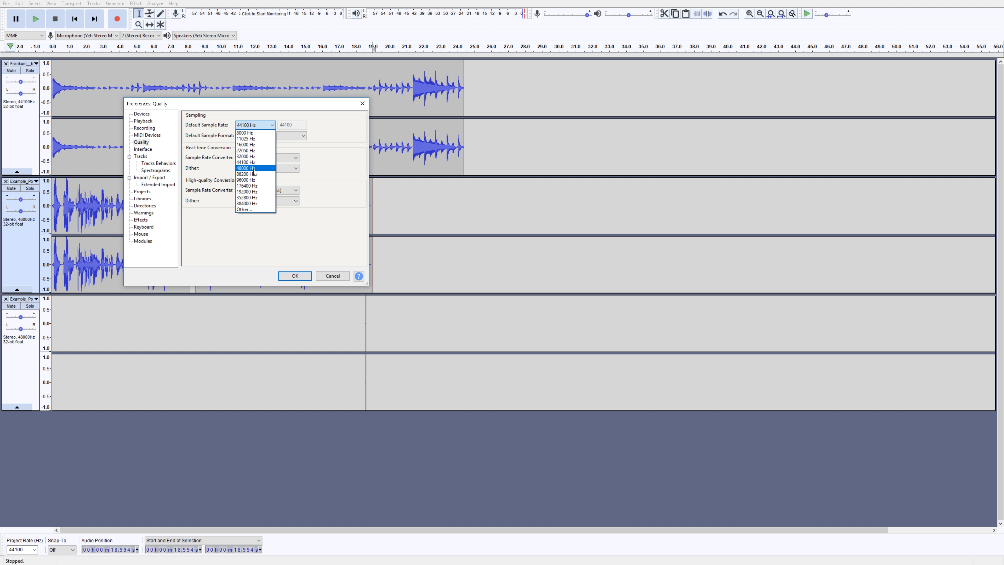
{"action": "left_click", "coordinate": [216, 143]}
{"action": "left_click", "coordinate": [249, 136]}
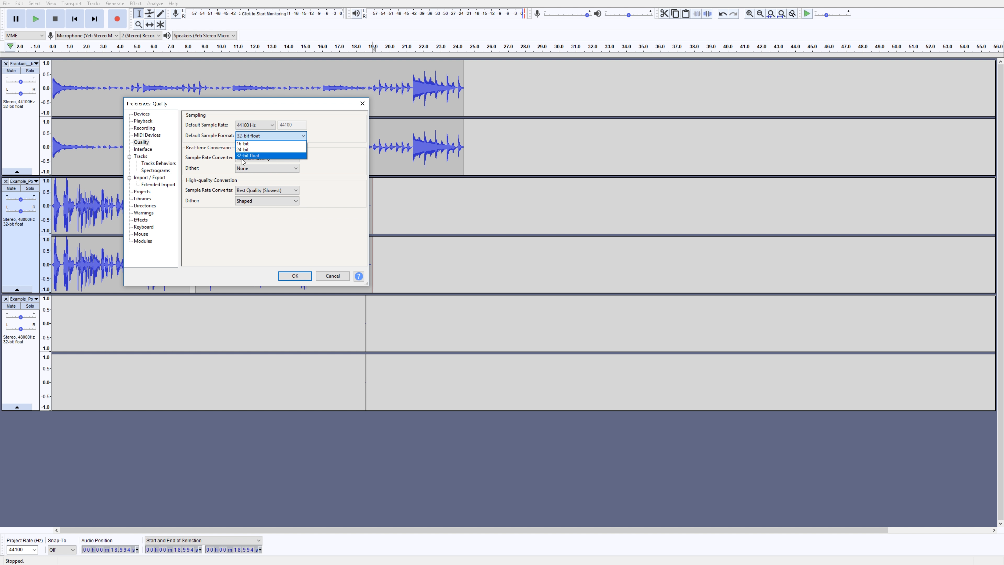
{"action": "left_click", "coordinate": [210, 138]}
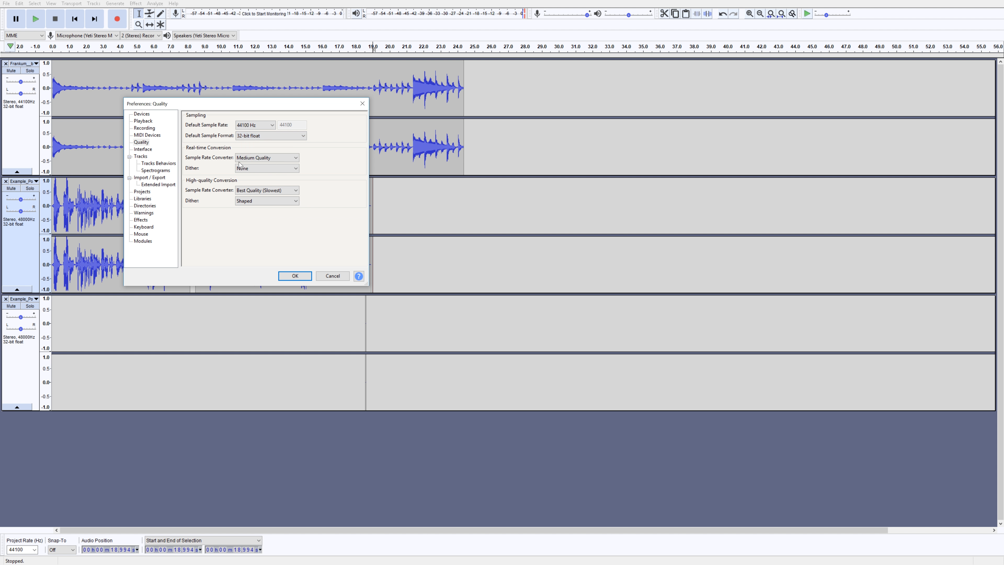
{"action": "left_click", "coordinate": [333, 275]}
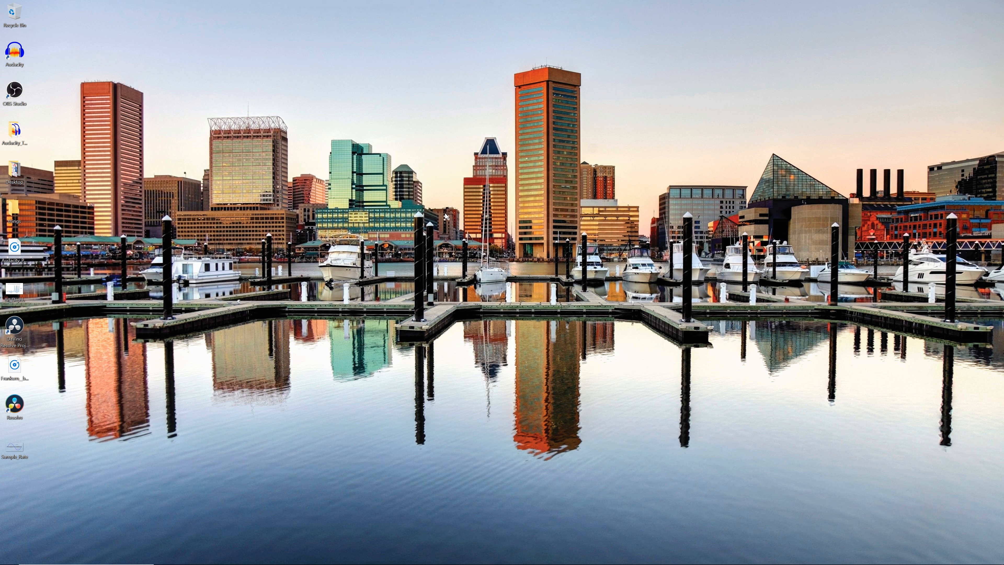